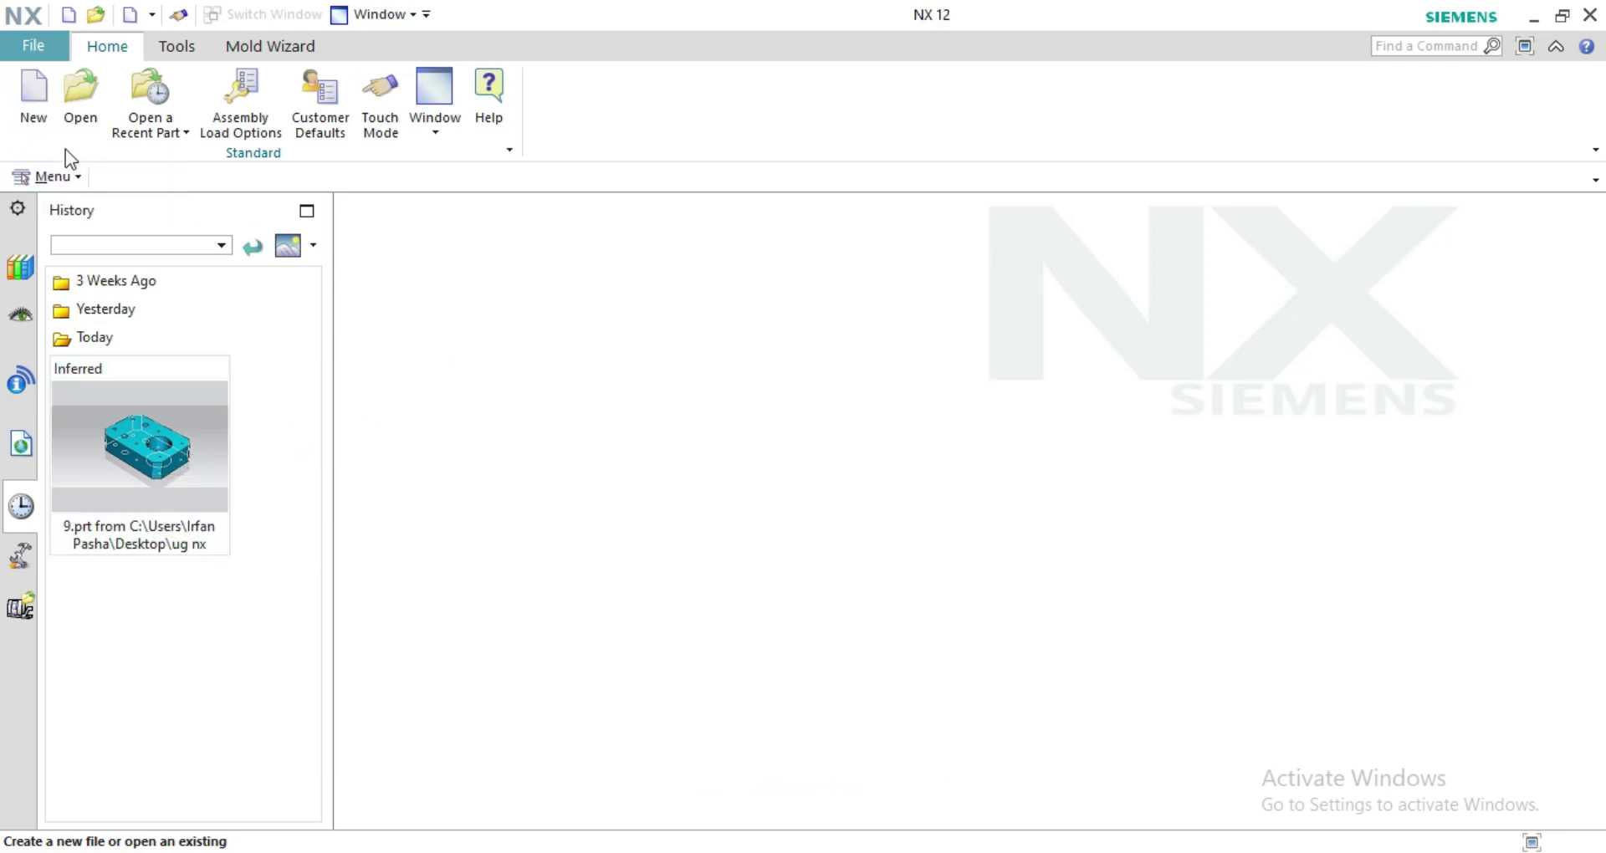
Open the New file dialog, then close it without creating a file
{"action": "left_click", "coordinate": [32, 113]}
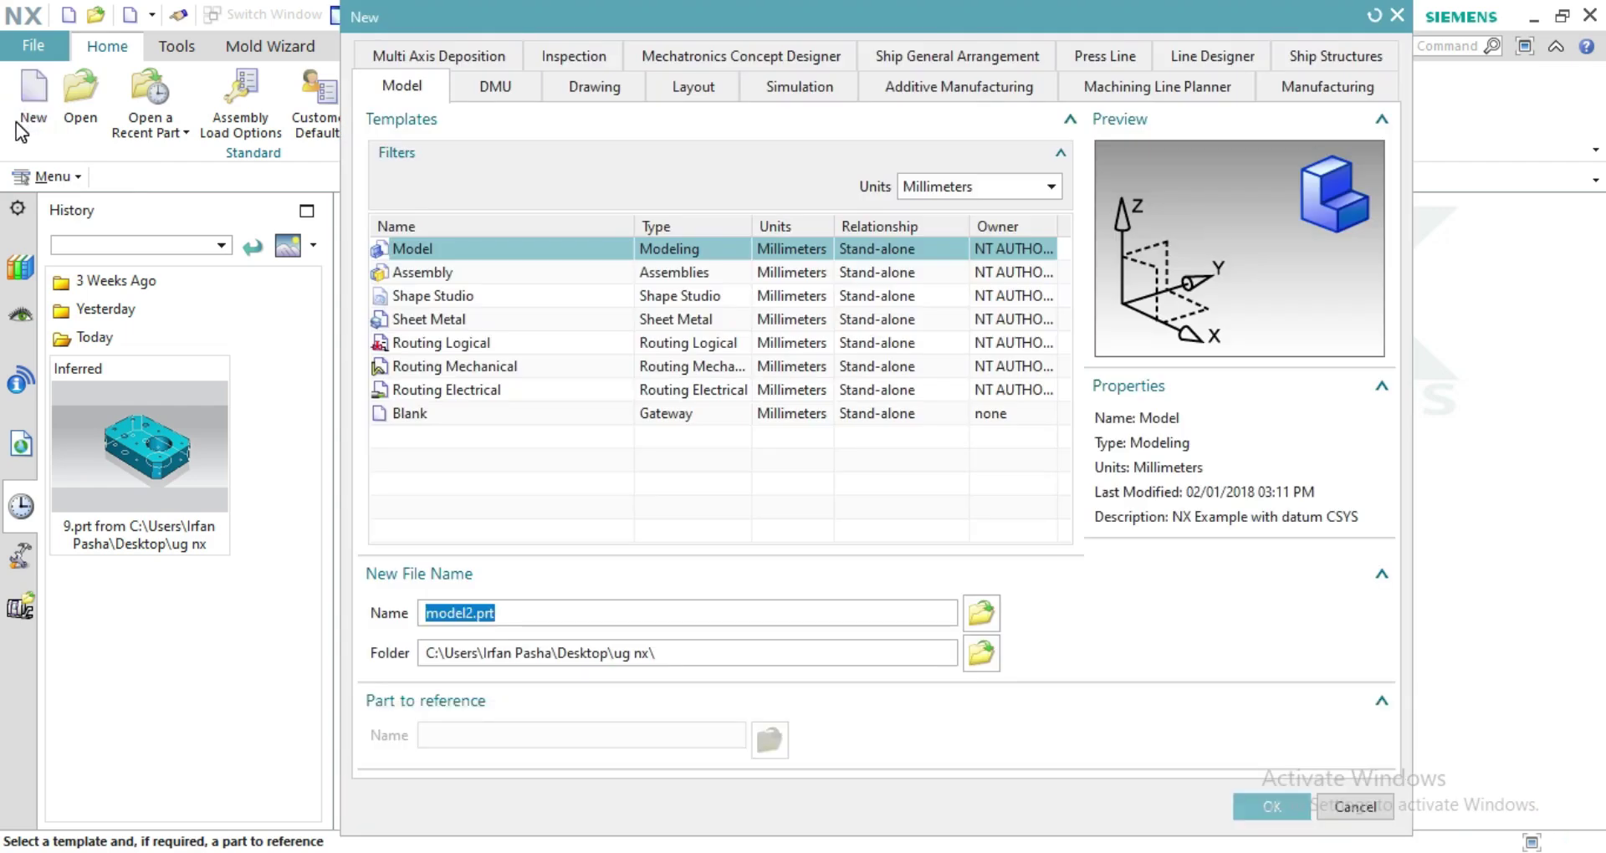
{"action": "left_click", "coordinate": [1396, 16]}
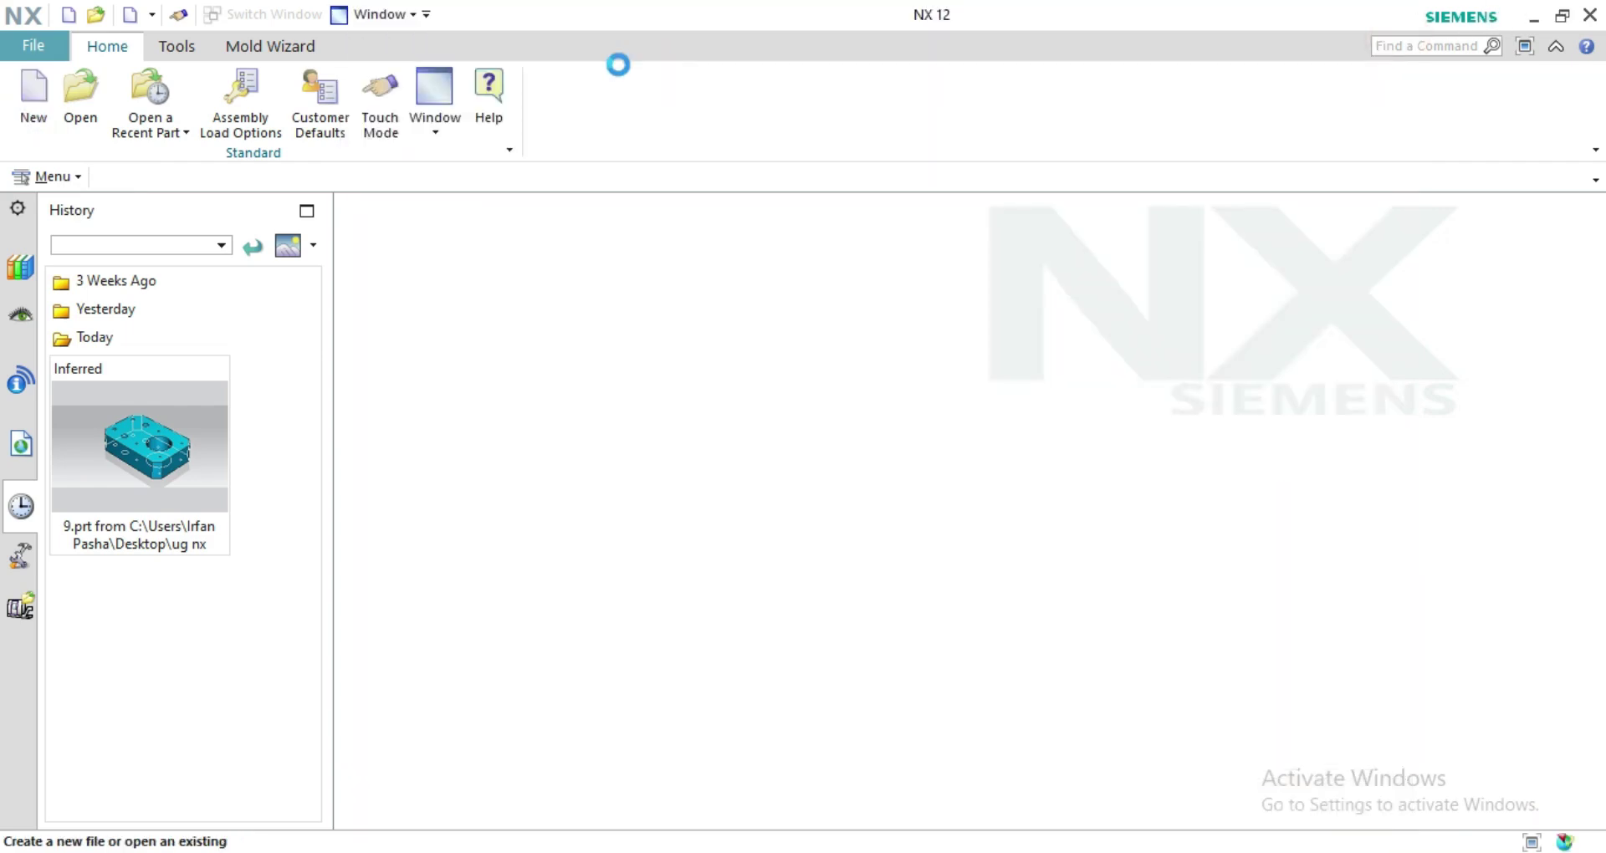
Open 9.prt from the ug nx folder using File > Open
{"action": "left_click", "coordinate": [52, 53]}
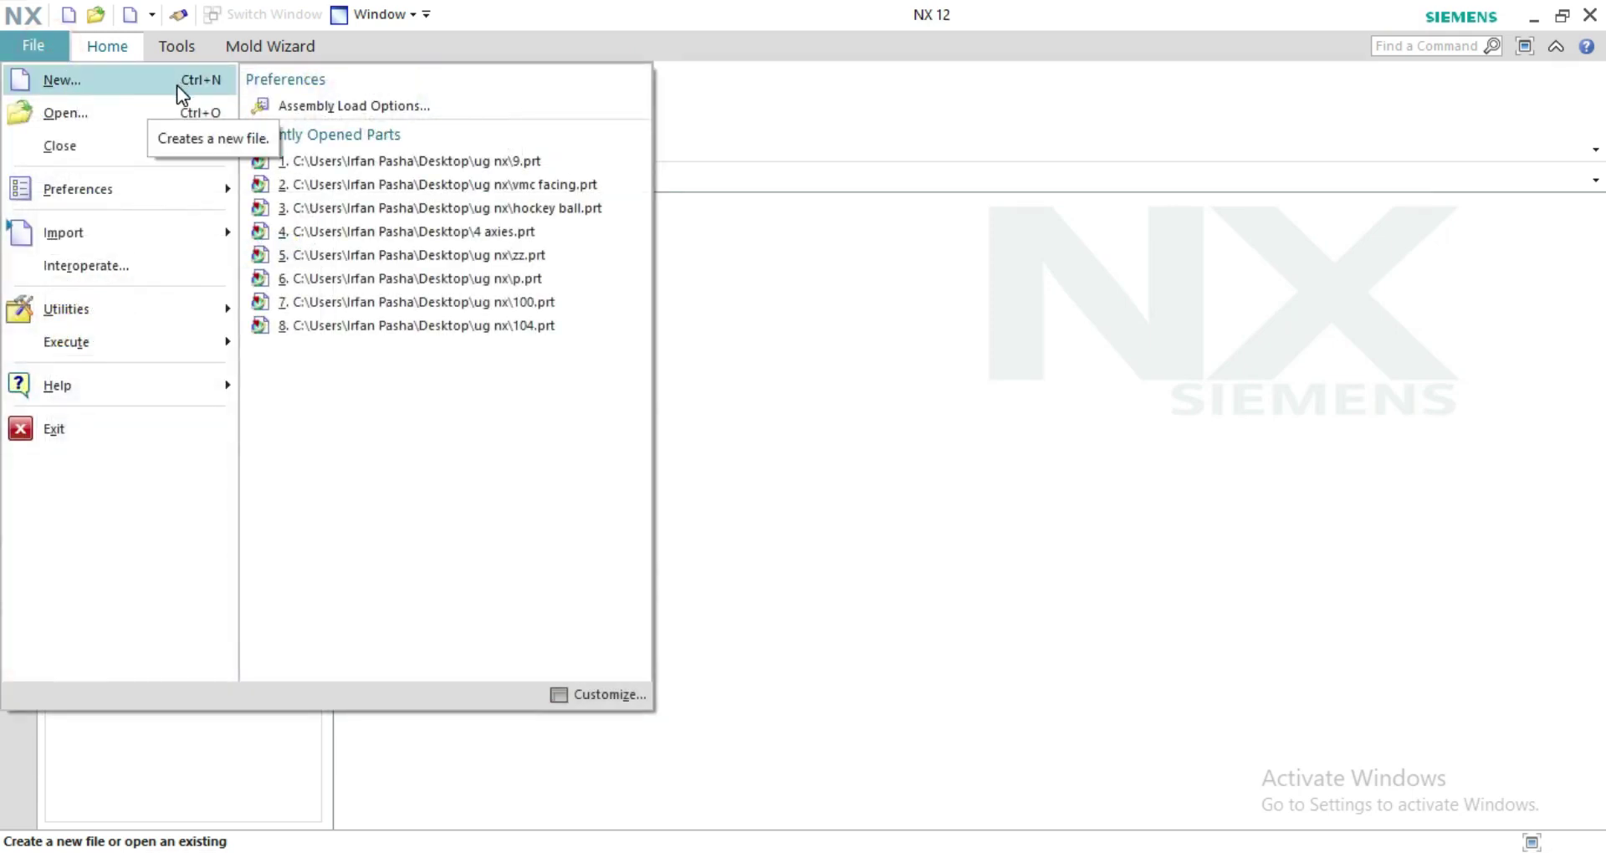
{"action": "left_click", "coordinate": [130, 115]}
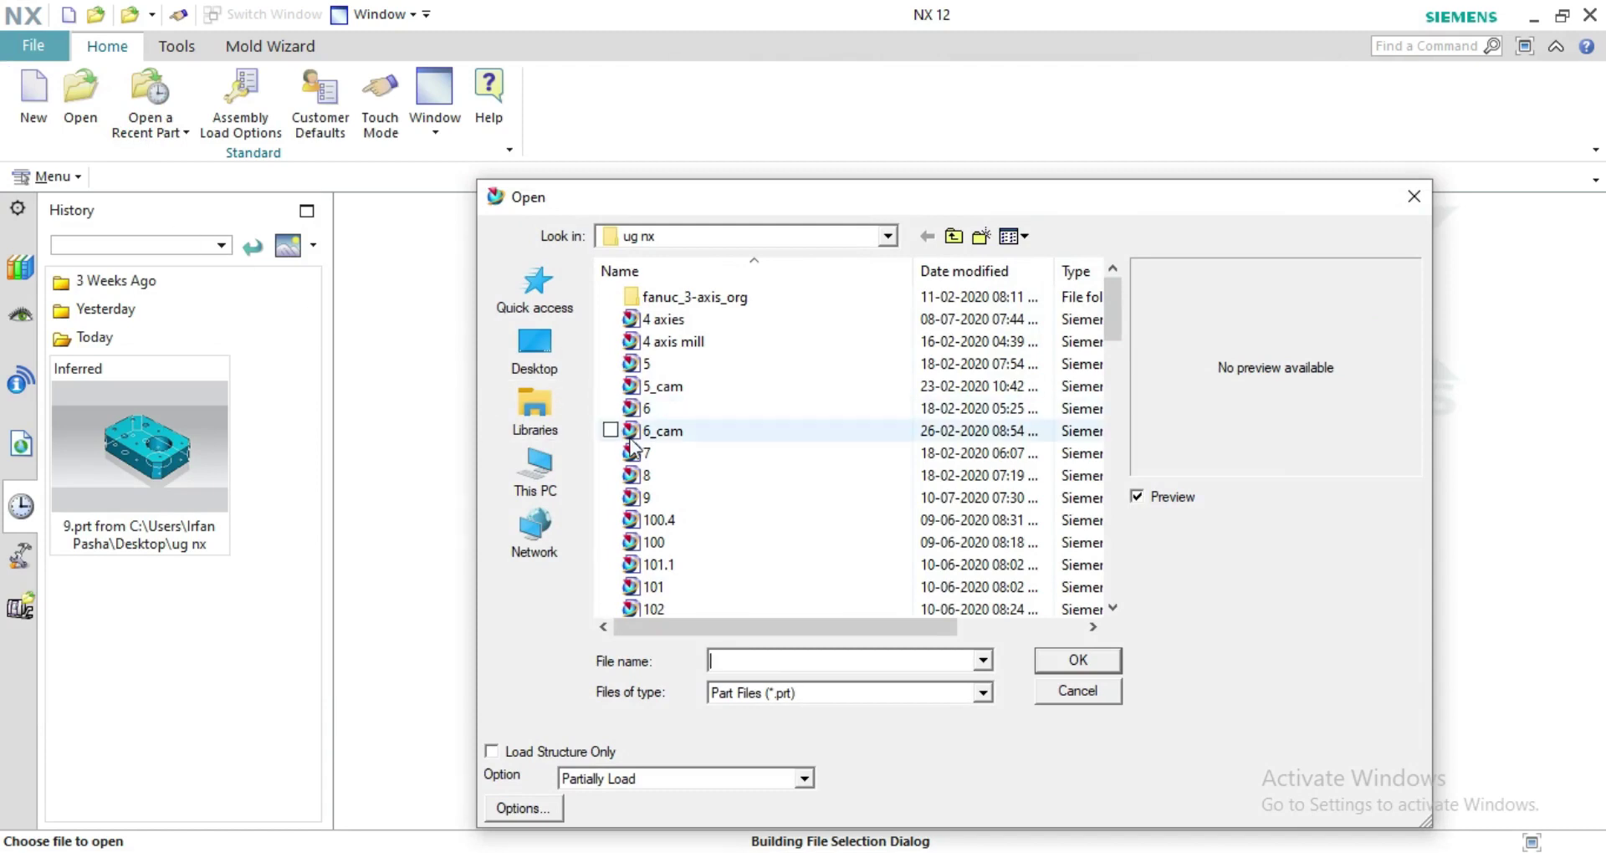
{"action": "mouse_move", "coordinate": [645, 498]}
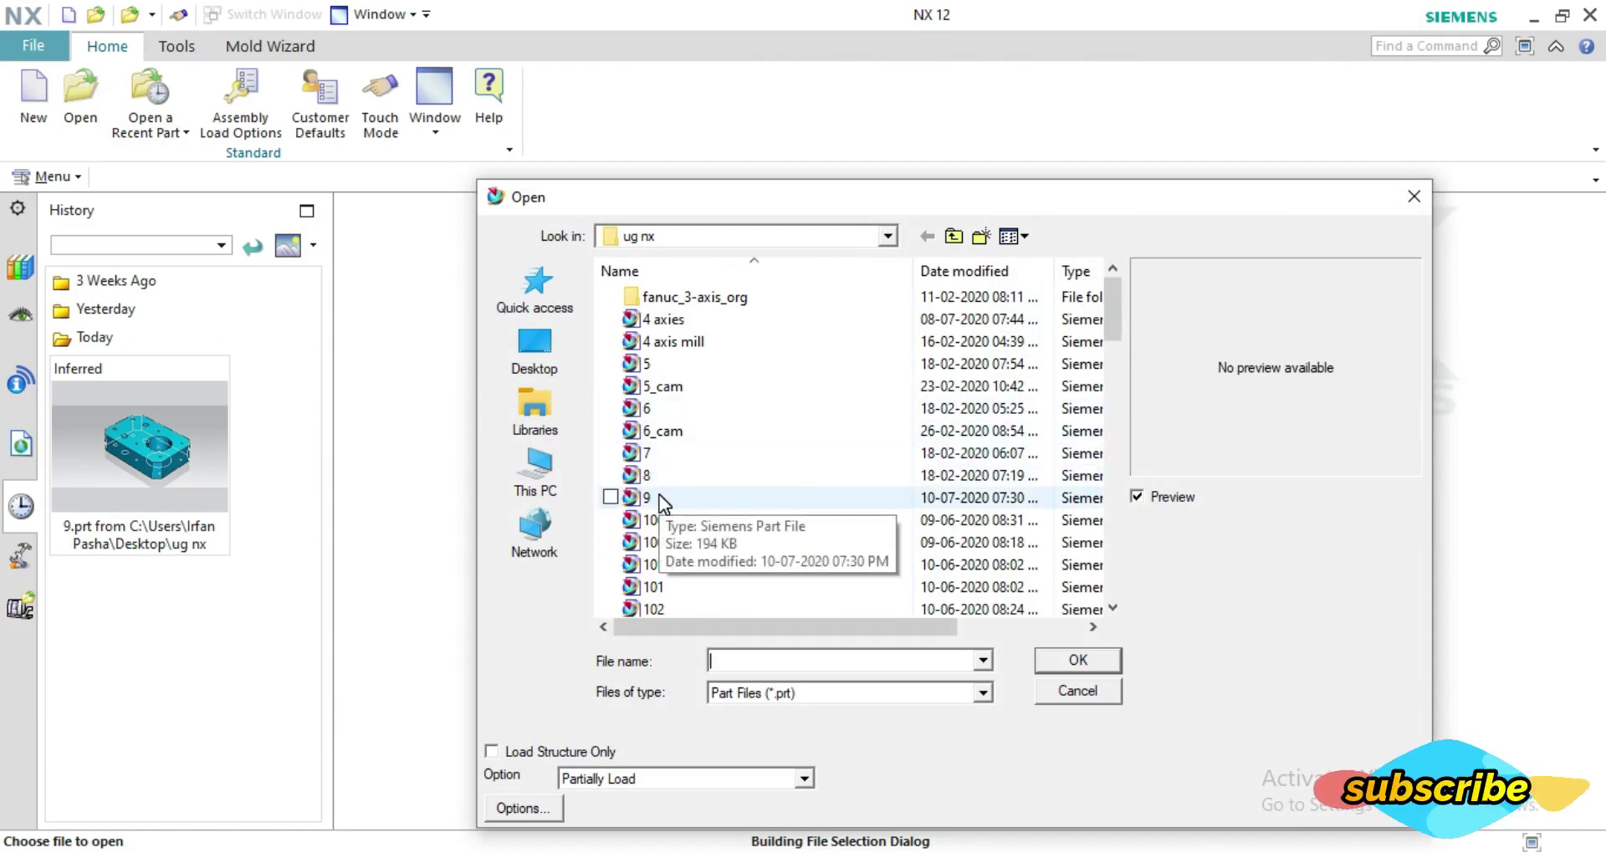
{"action": "left_click", "coordinate": [661, 500]}
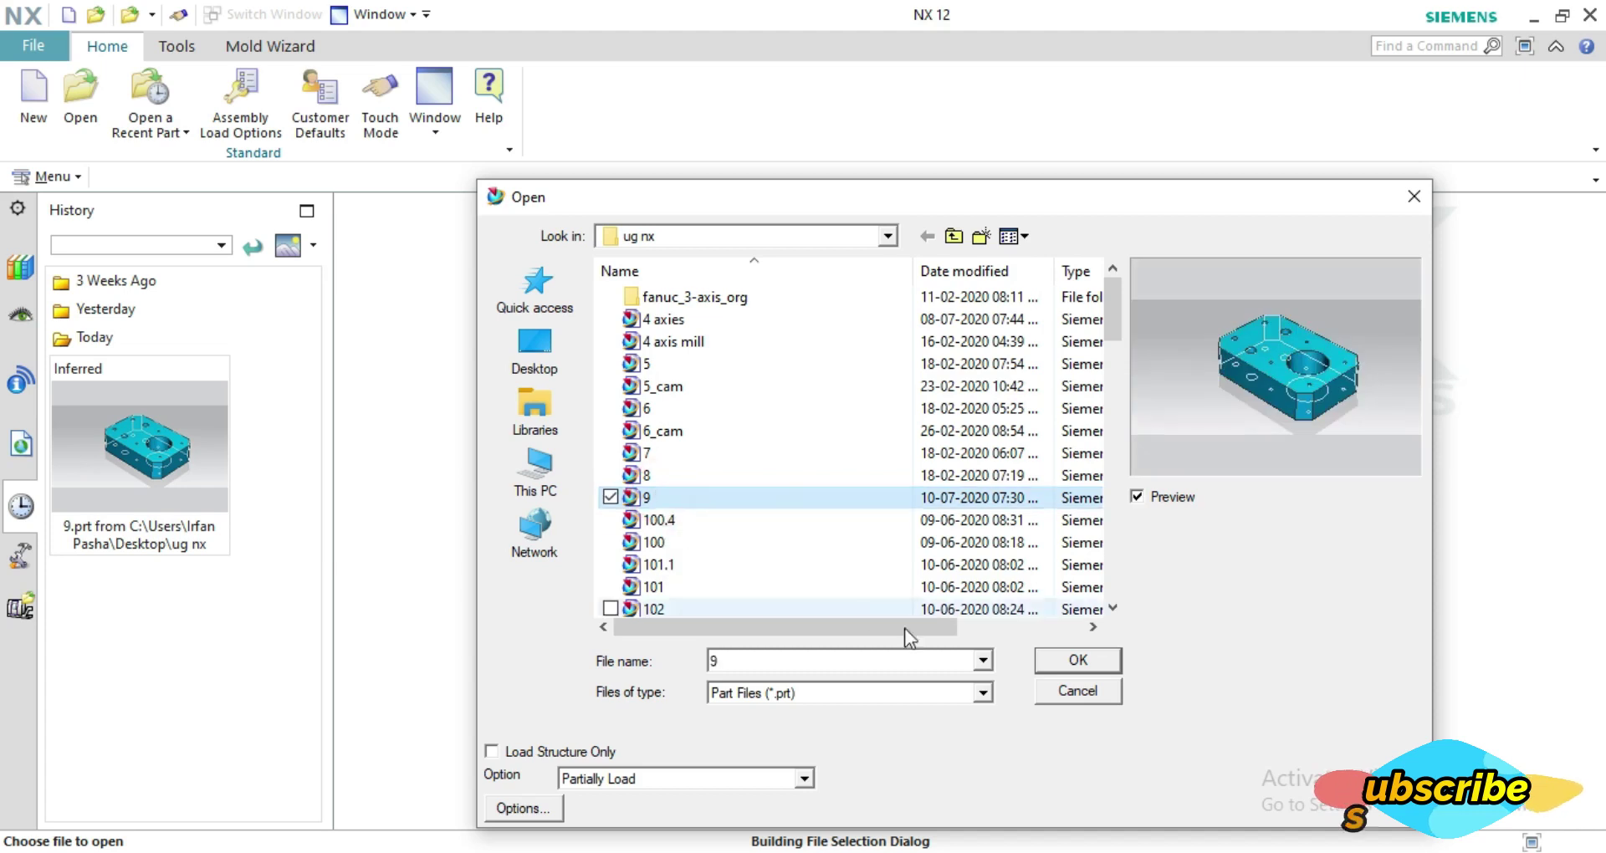
{"action": "left_click", "coordinate": [1087, 667]}
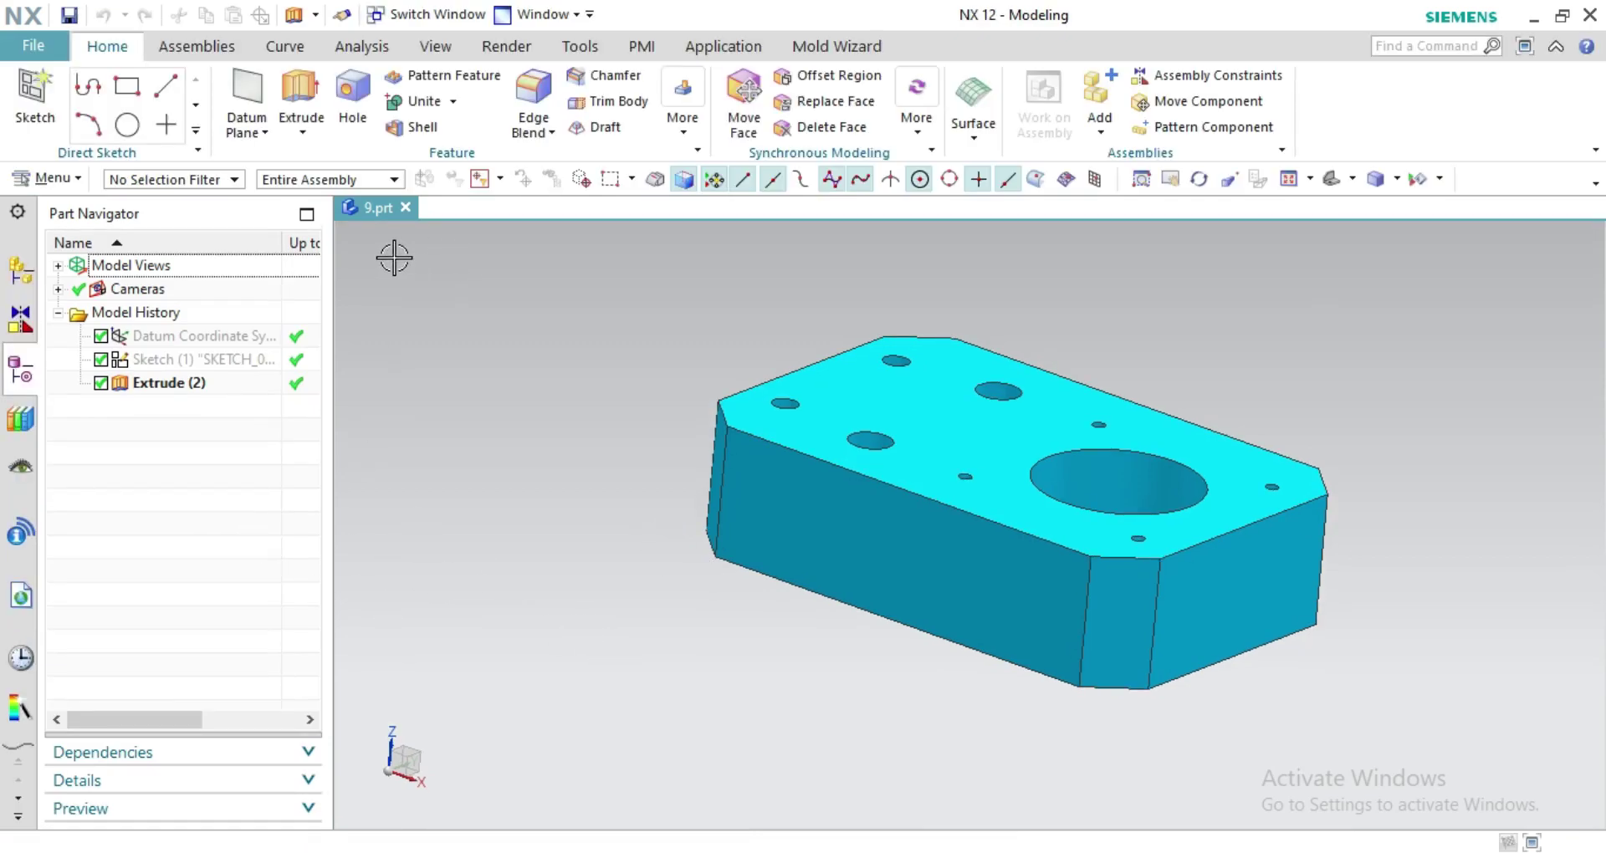
Create an Inferred datum plane offset 5 mm from the plate's holed bottom face
{"action": "left_click", "coordinate": [264, 133]}
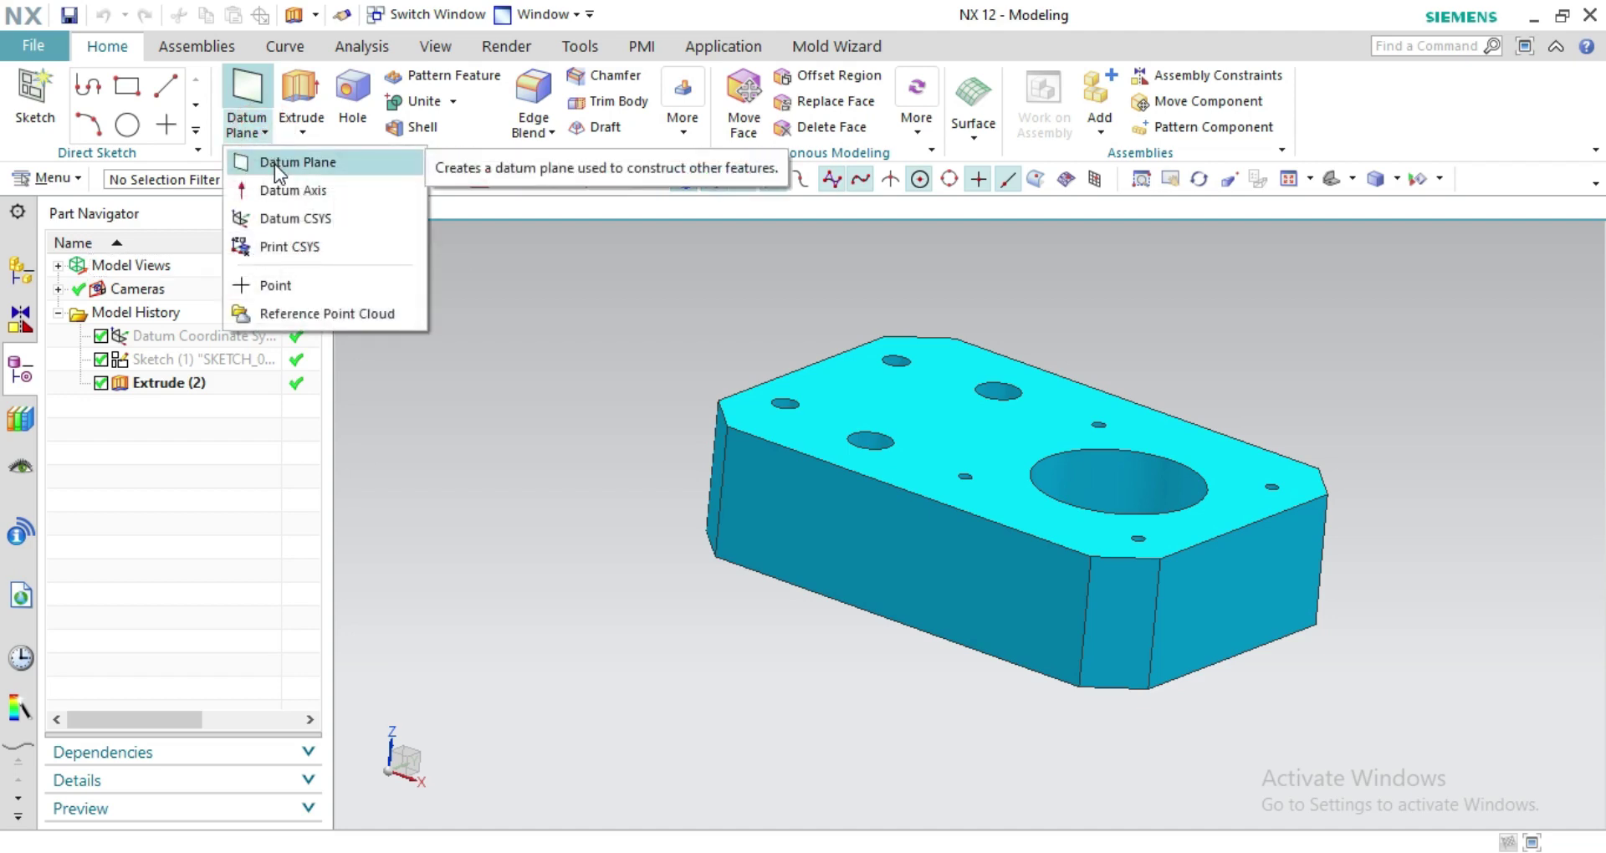
{"action": "left_click", "coordinate": [245, 88]}
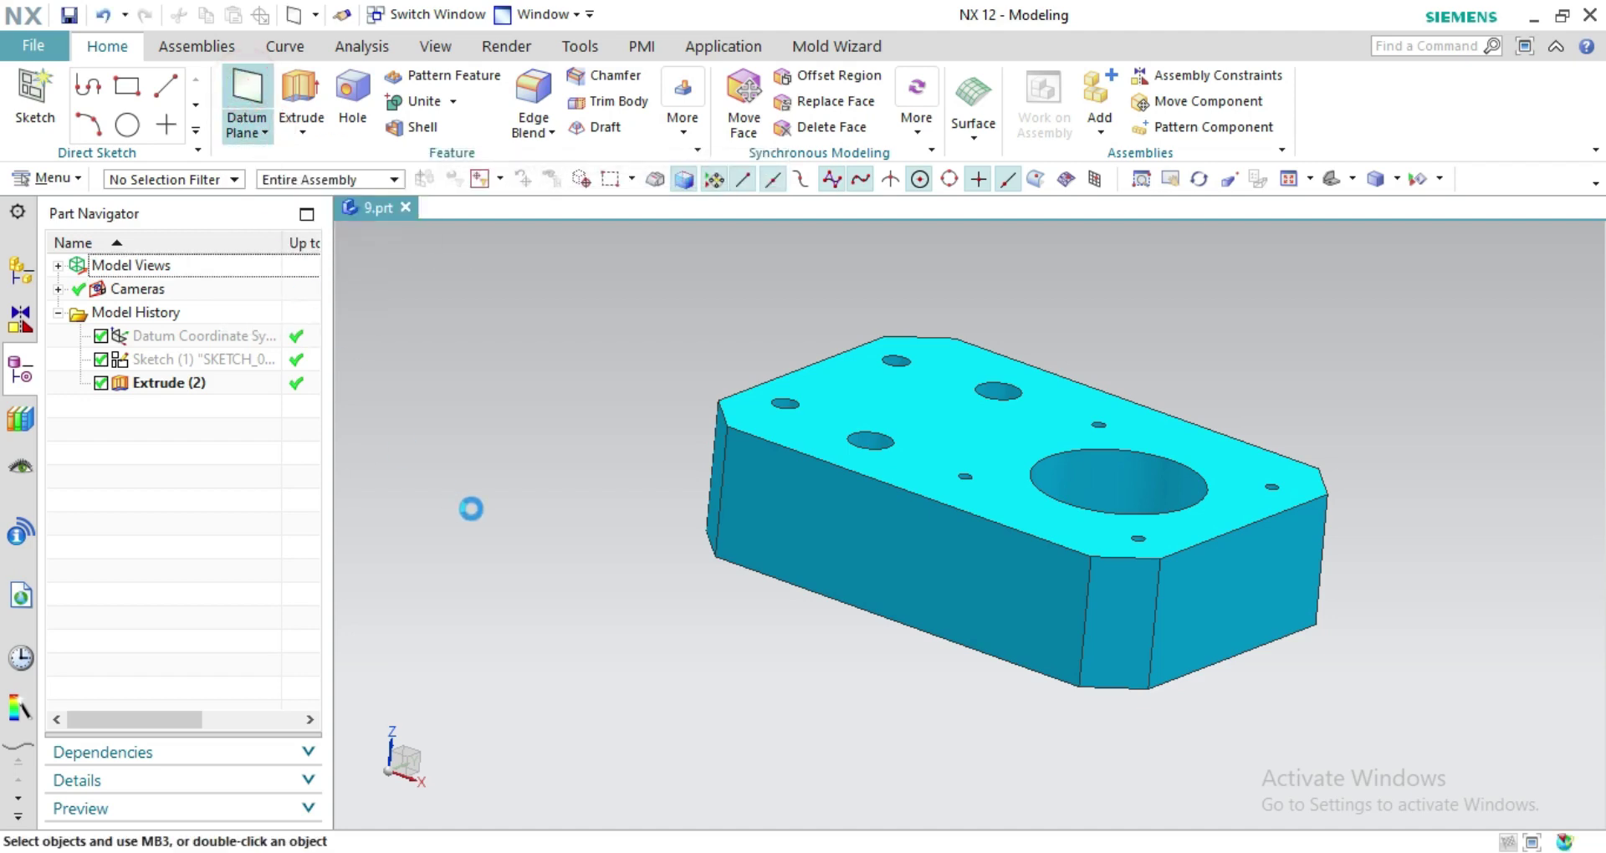
{"action": "middle_click_drag", "start_coordinate": [788, 694], "coordinate": [843, 638]}
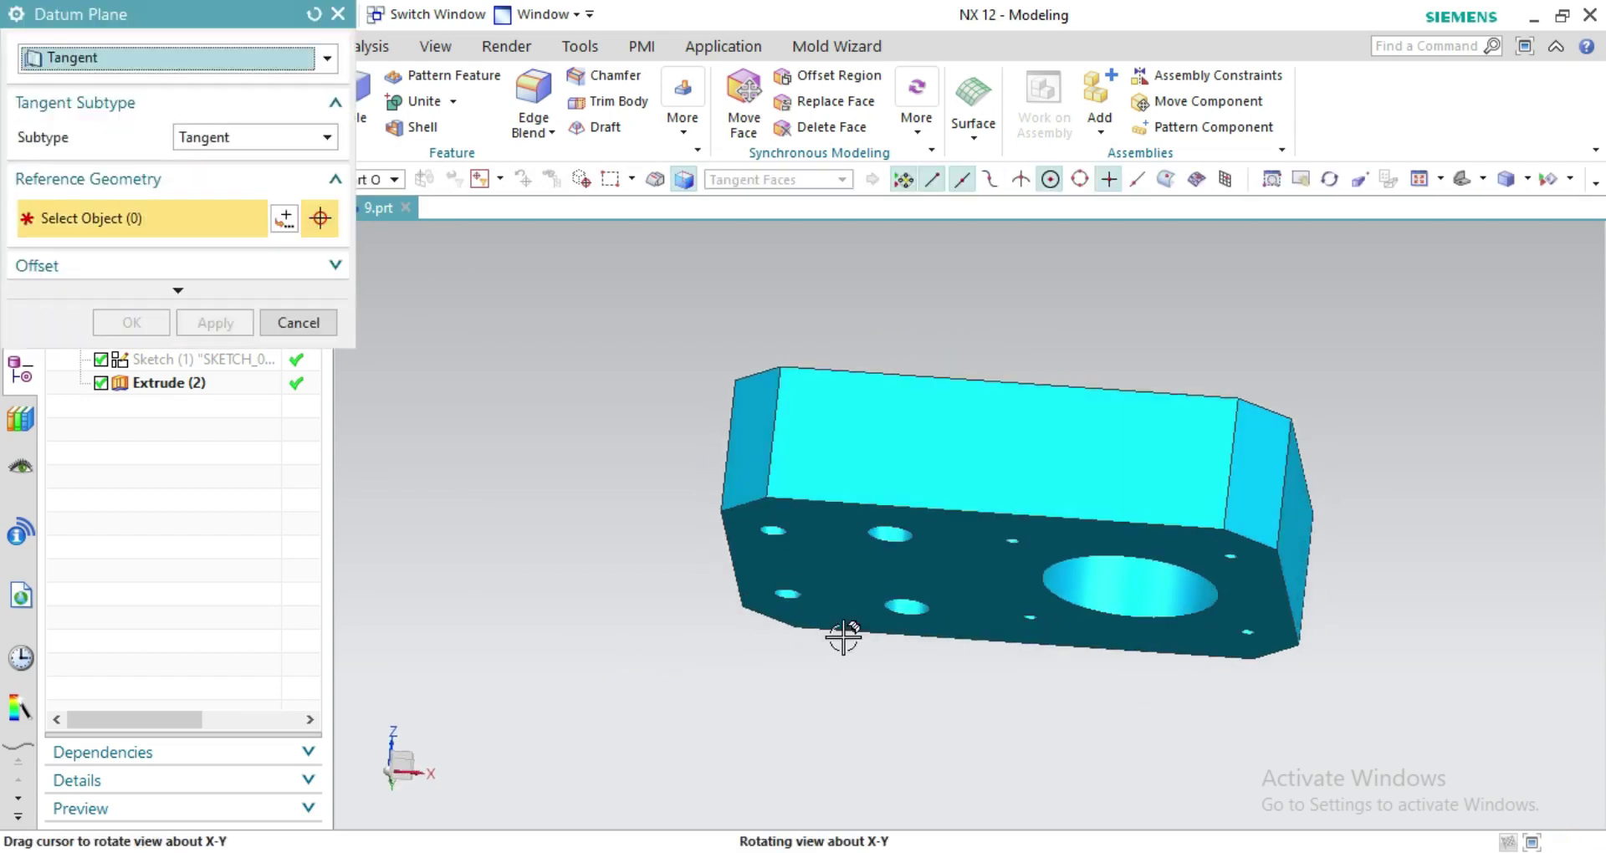
{"action": "left_click", "coordinate": [946, 542]}
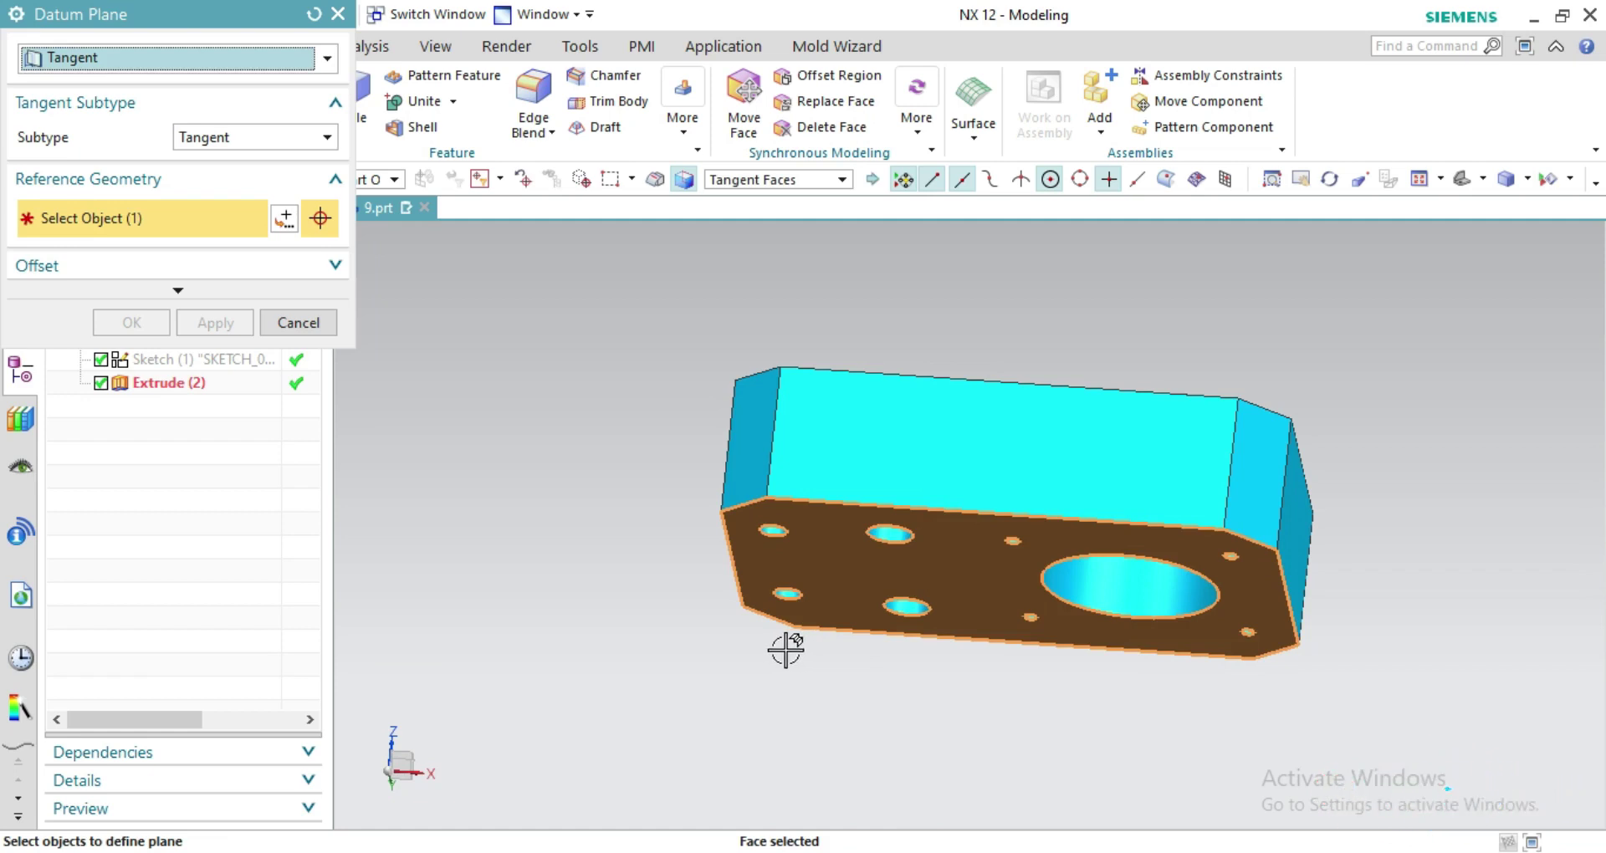
{"action": "left_click", "coordinate": [244, 58]}
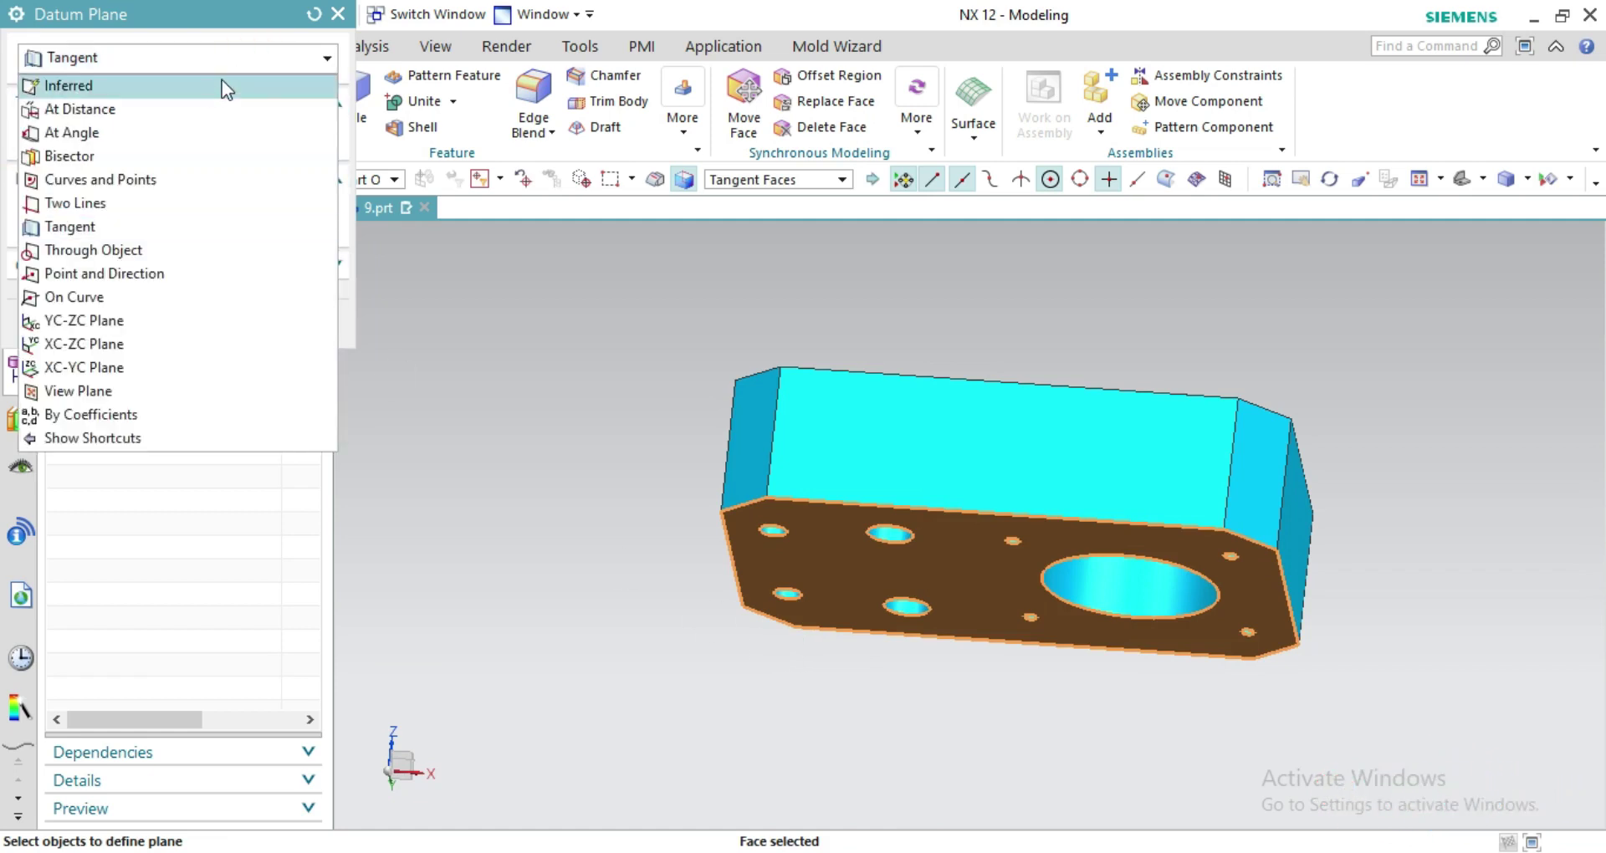
{"action": "left_click", "coordinate": [222, 90]}
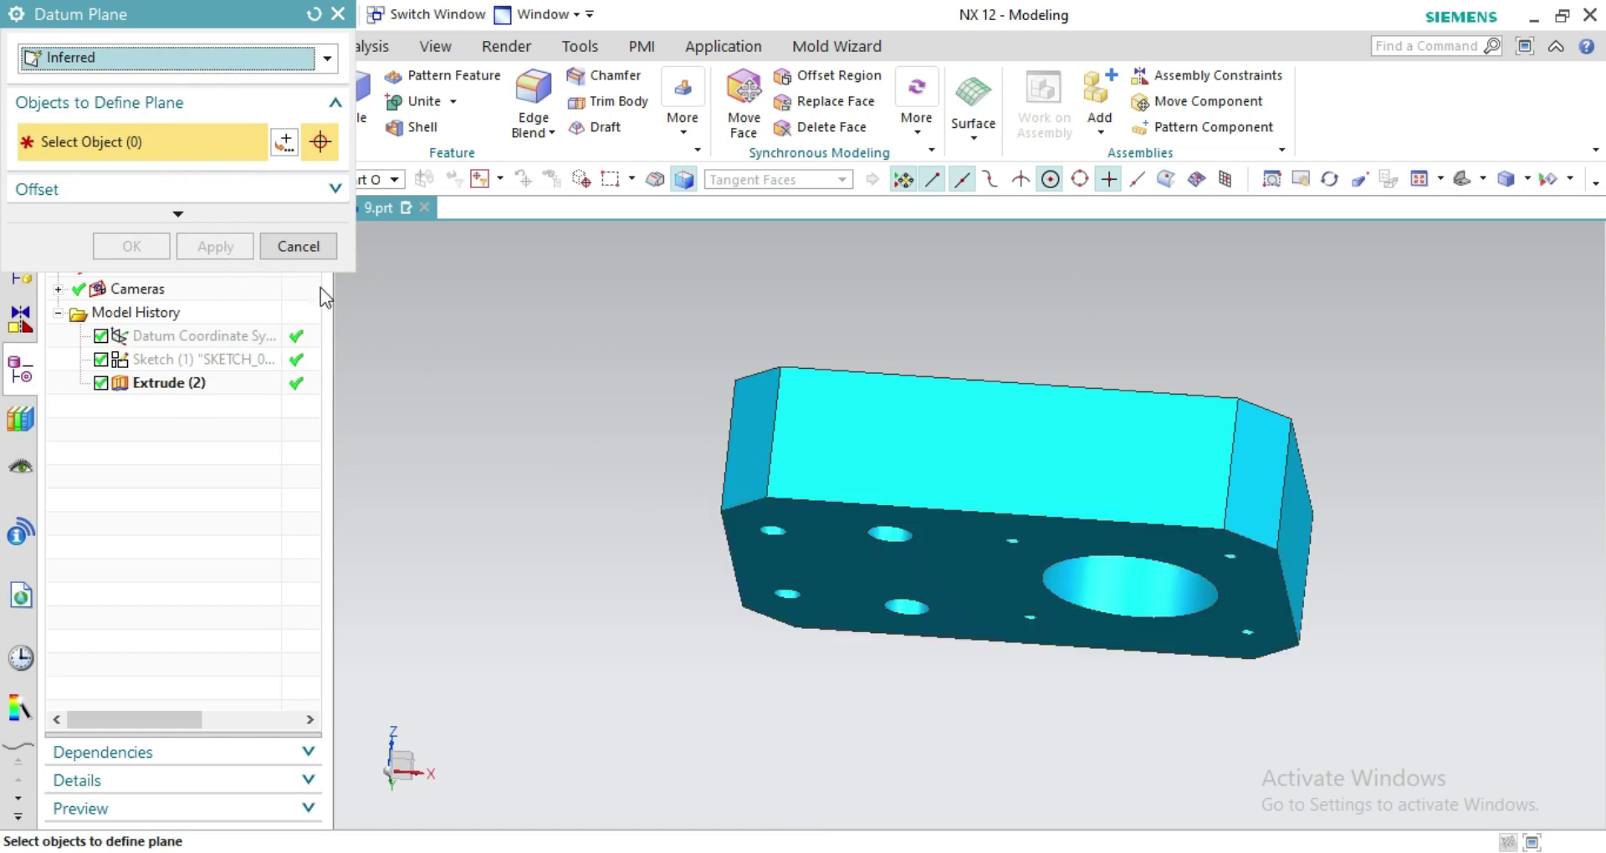
{"action": "left_click", "coordinate": [930, 544]}
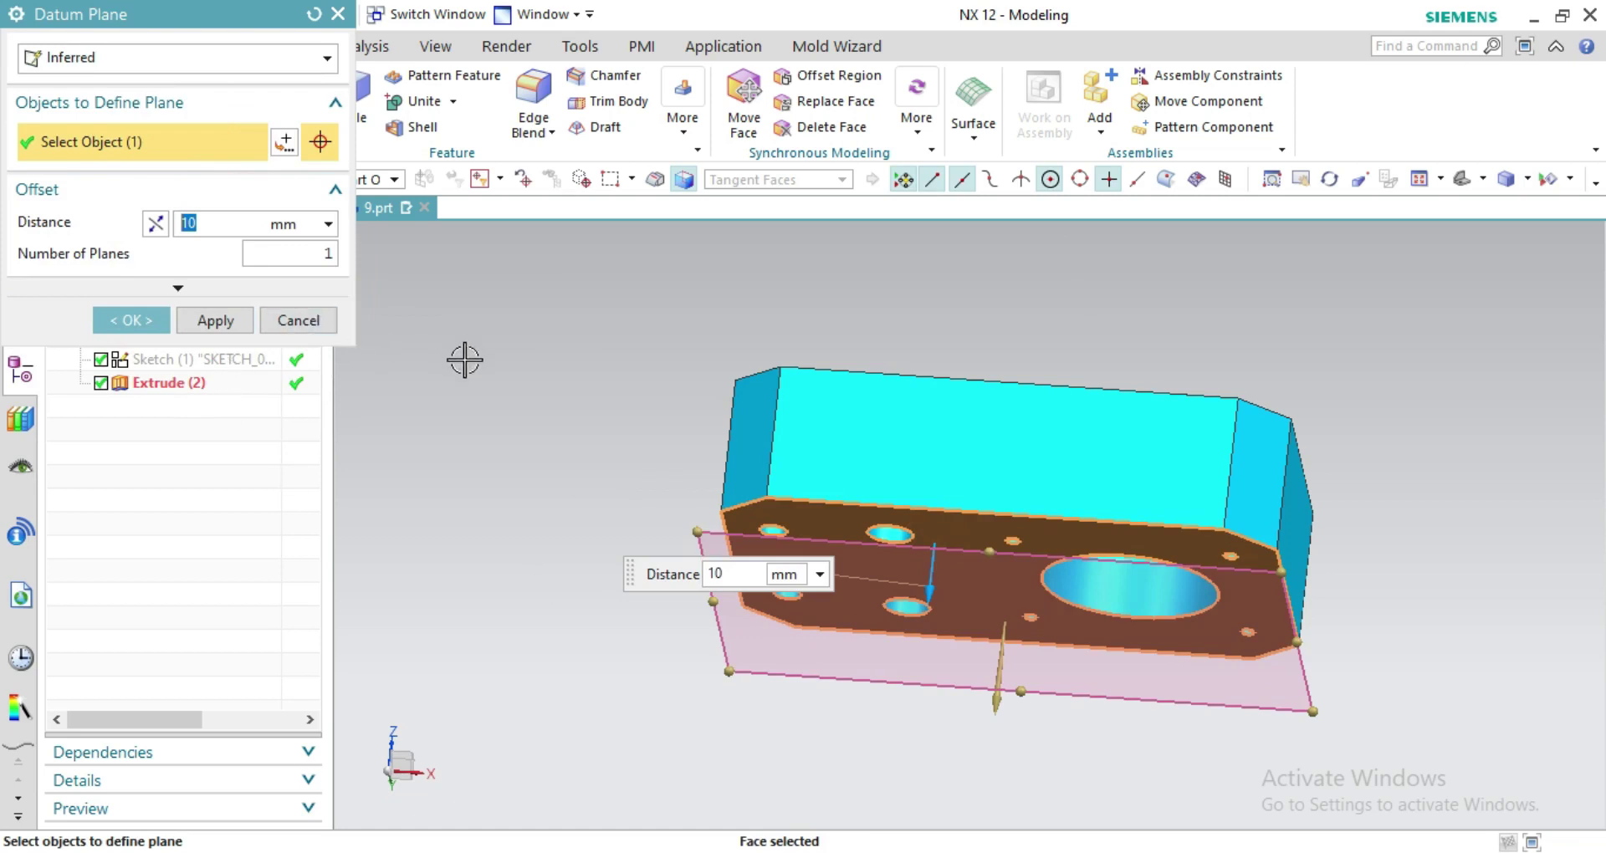
{"action": "middle_click_drag", "start_coordinate": [463, 358], "coordinate": [472, 376]}
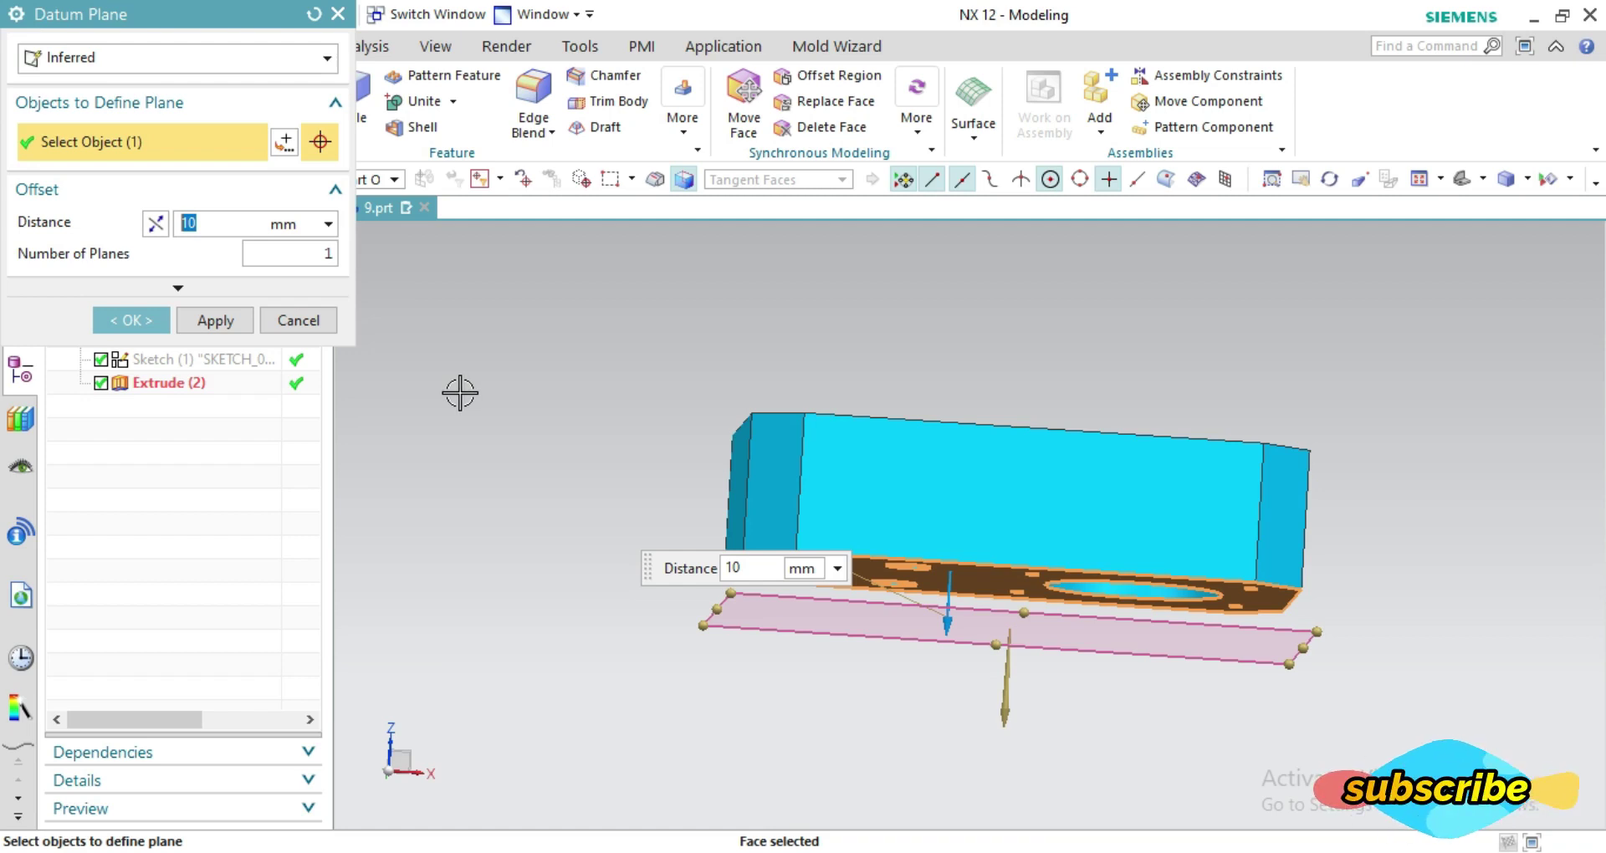
{"action": "left_click", "coordinate": [204, 222]}
{"action": "type", "text": "5"}
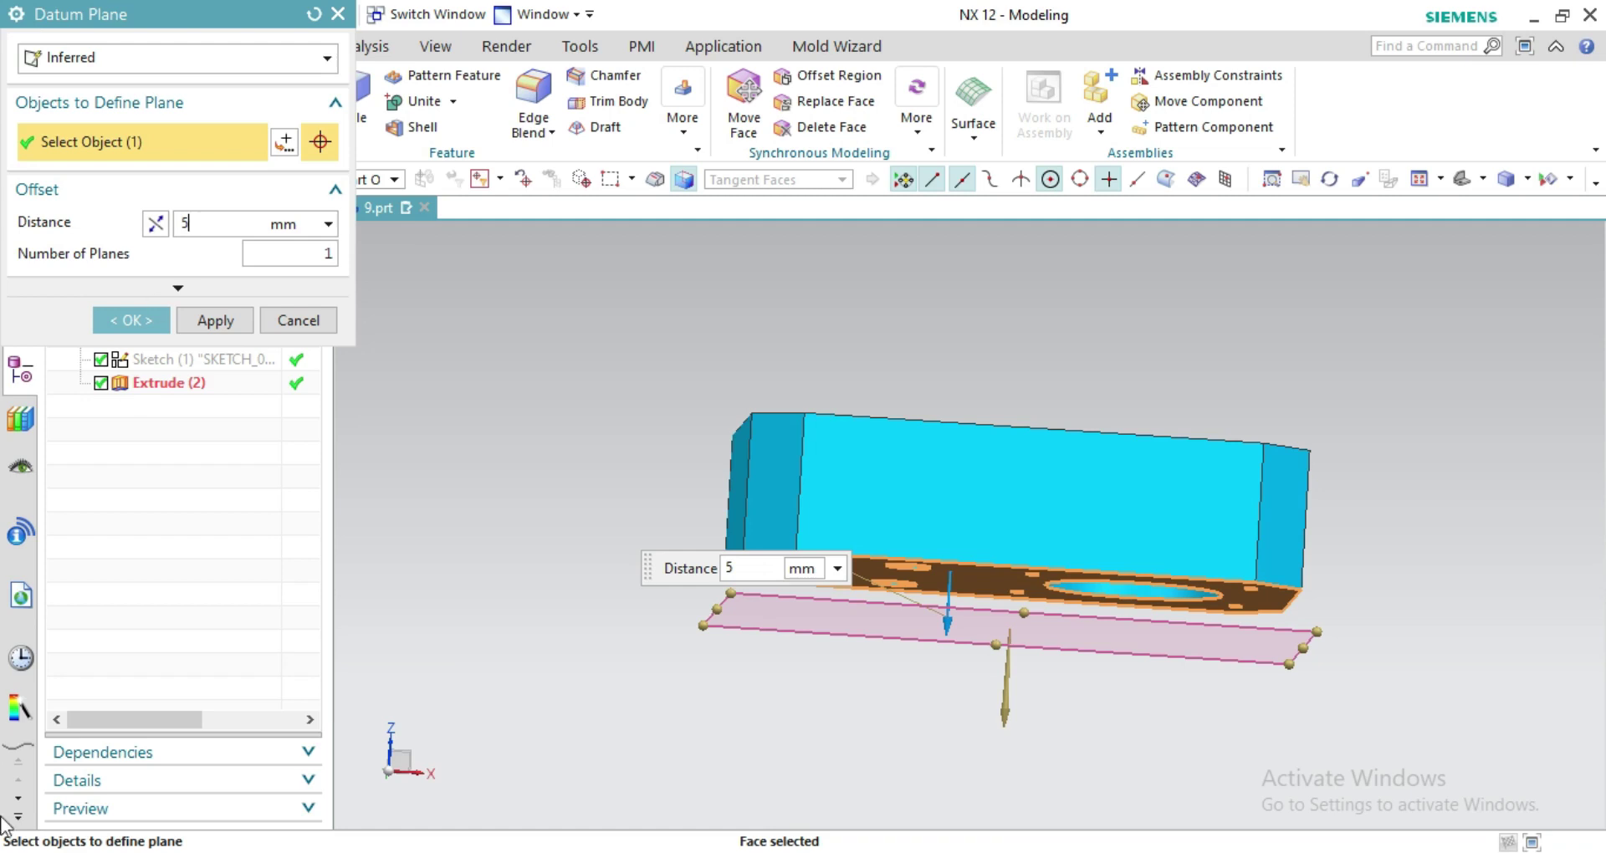
{"action": "left_click", "coordinate": [144, 316]}
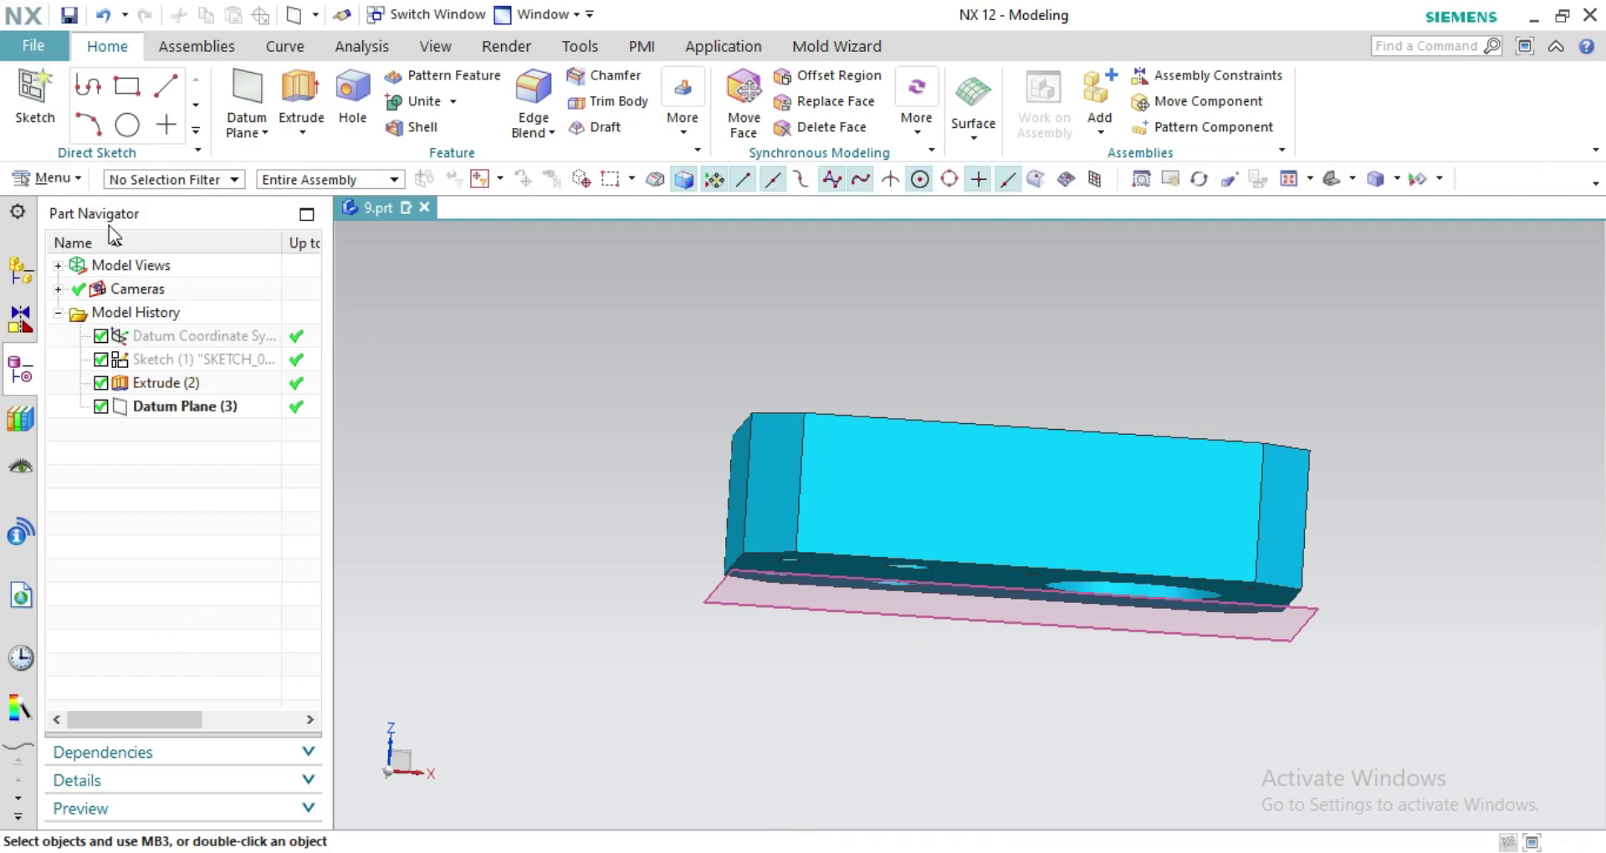
Create Sketch (4) on the offset datum plane and fit the part in view
{"action": "left_click", "coordinate": [35, 101]}
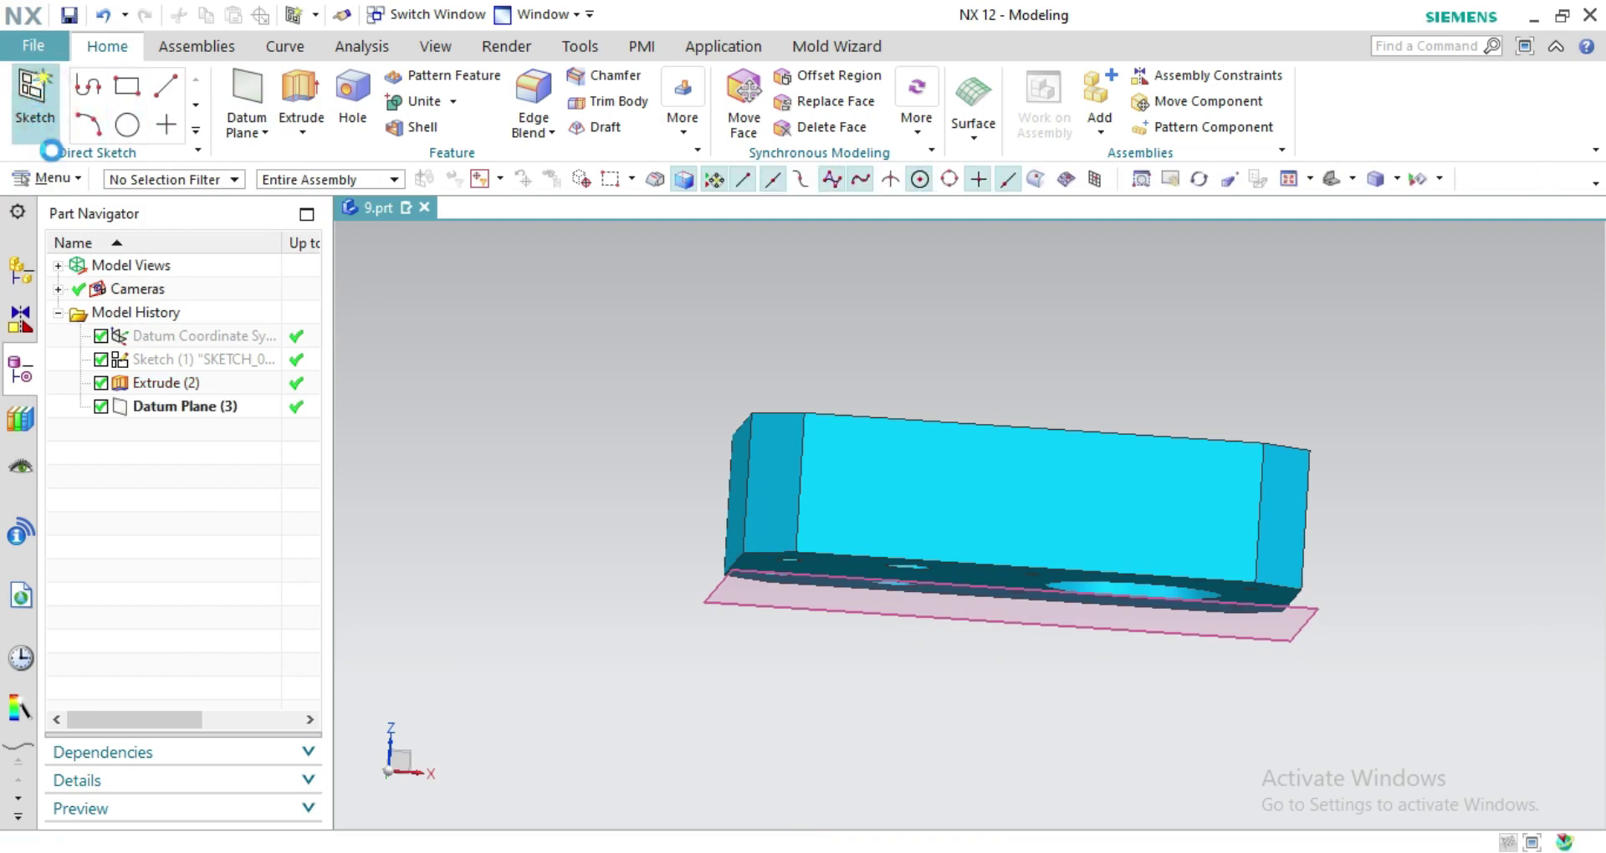
{"action": "left_click", "coordinate": [726, 603]}
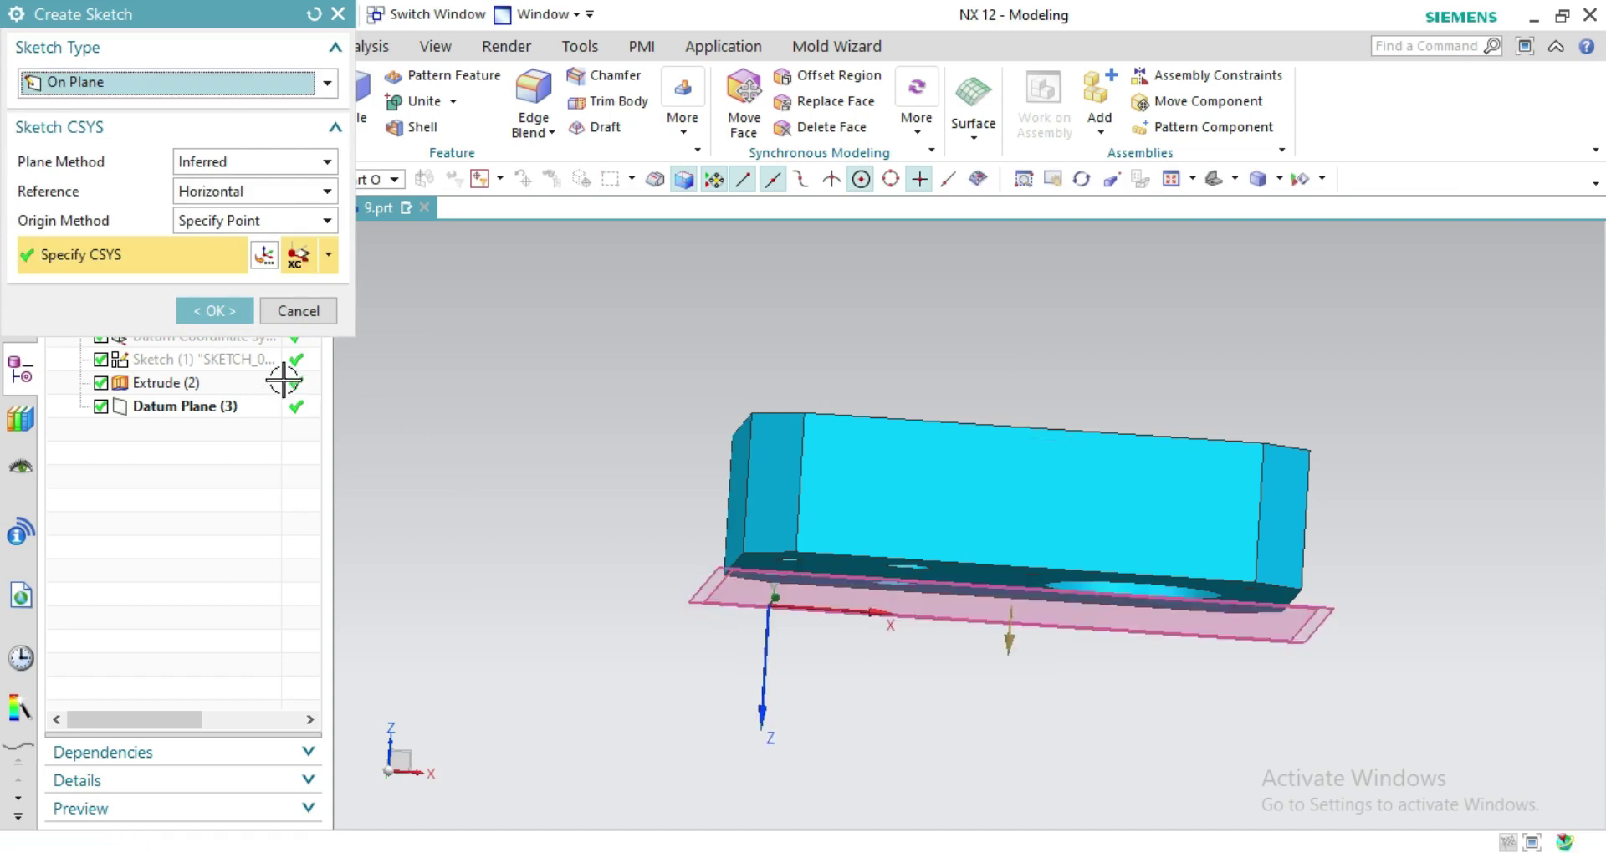
{"action": "left_click", "coordinate": [233, 310]}
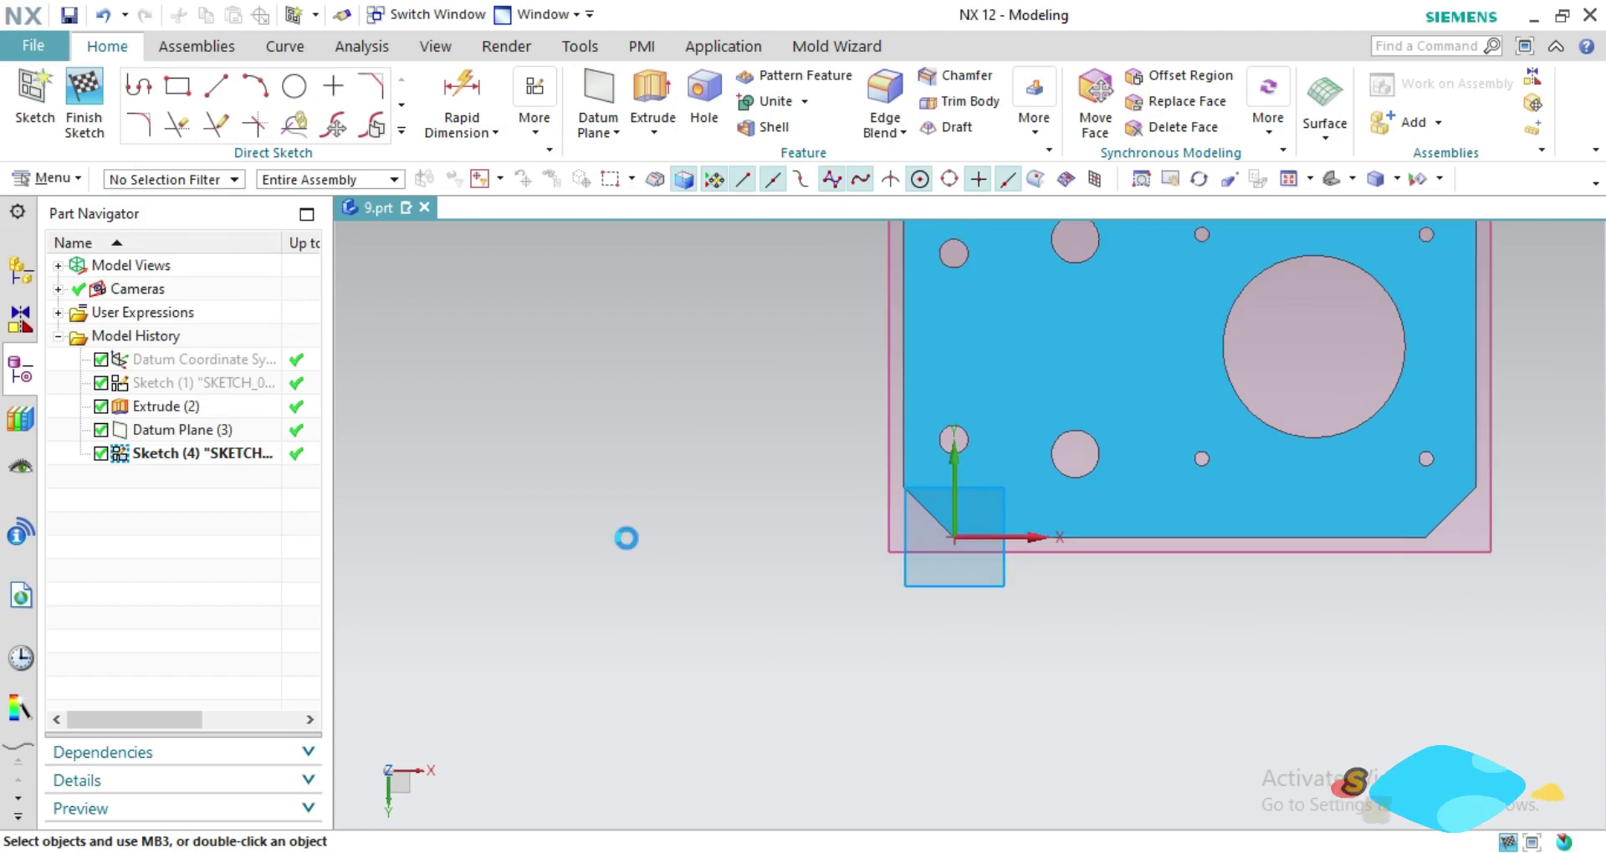
{"action": "key", "text": "ctrl+f"}
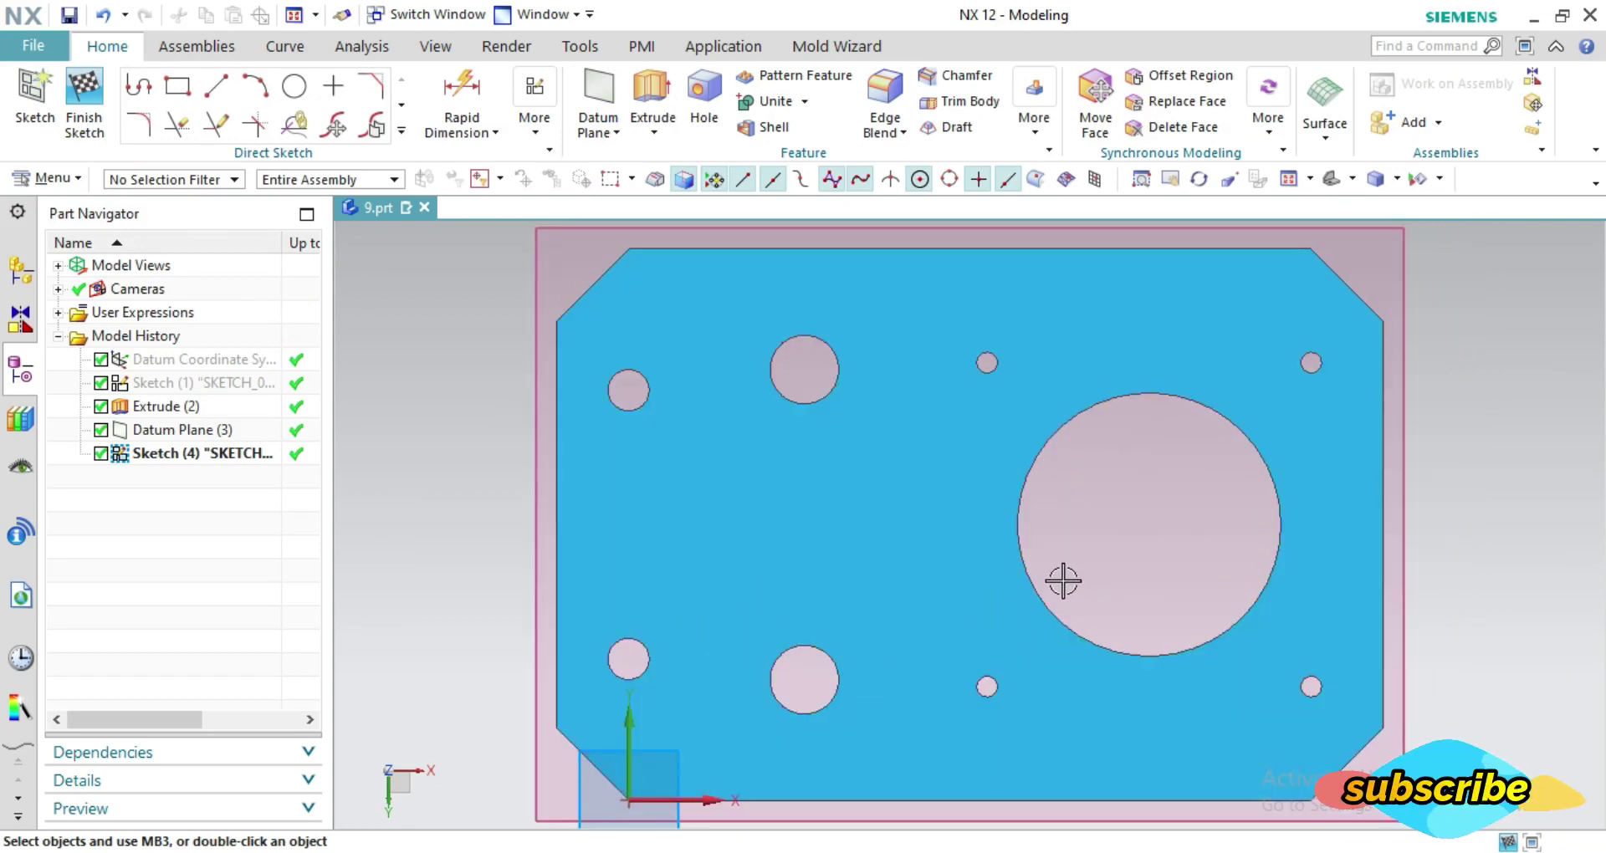
{"action": "scroll", "coordinate": [1062, 581], "scroll_direction": "down", "scroll_amount": 1}
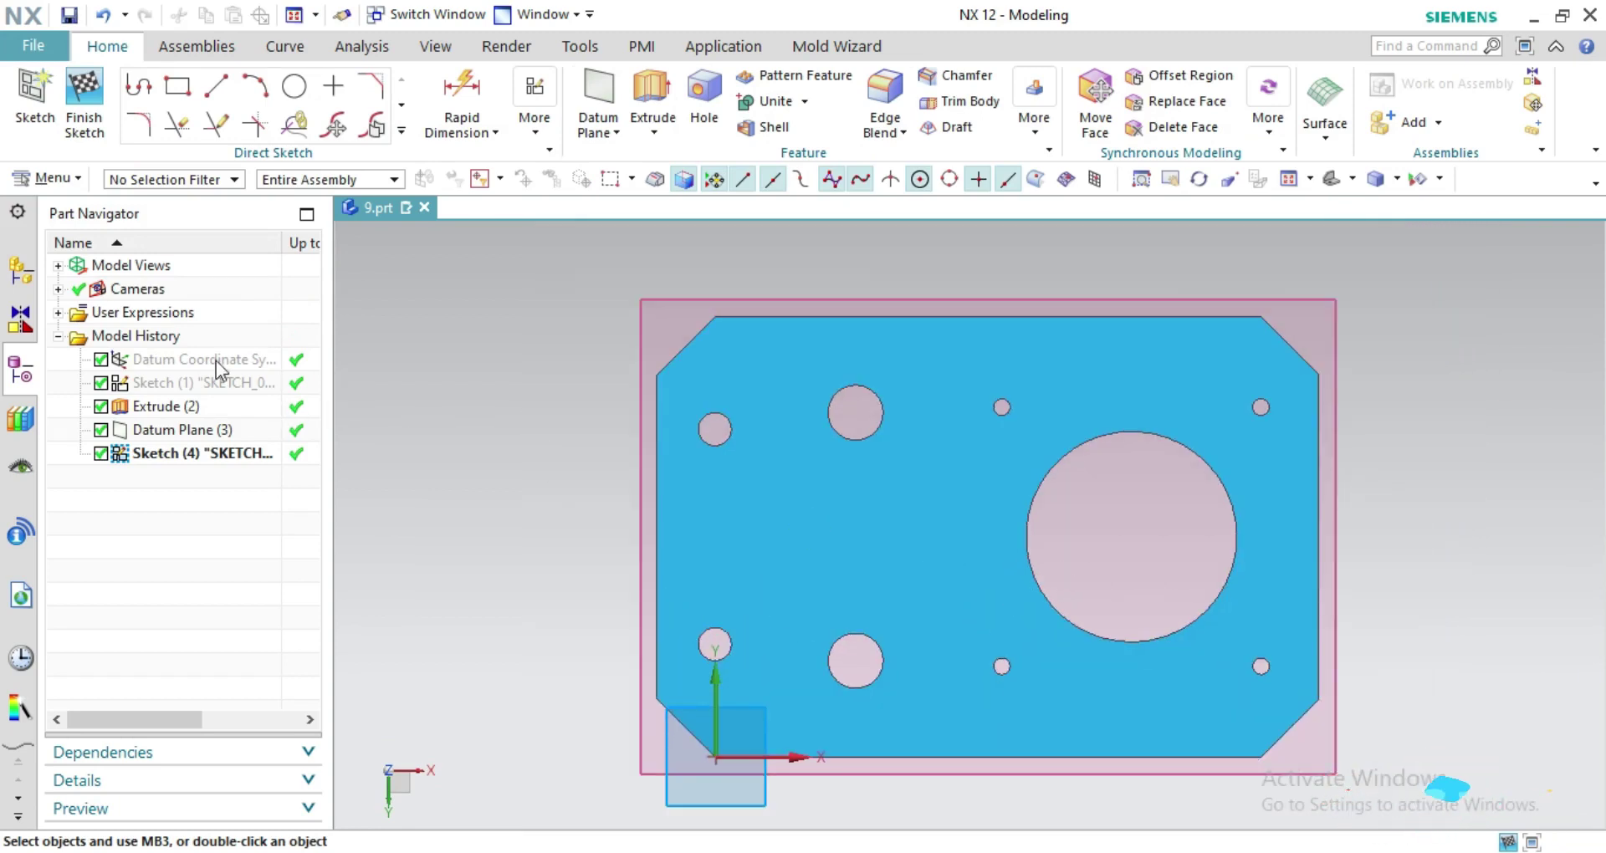
Draw a rectangle whose two corners surround the holed plate outline with margin
{"action": "left_click", "coordinate": [177, 87]}
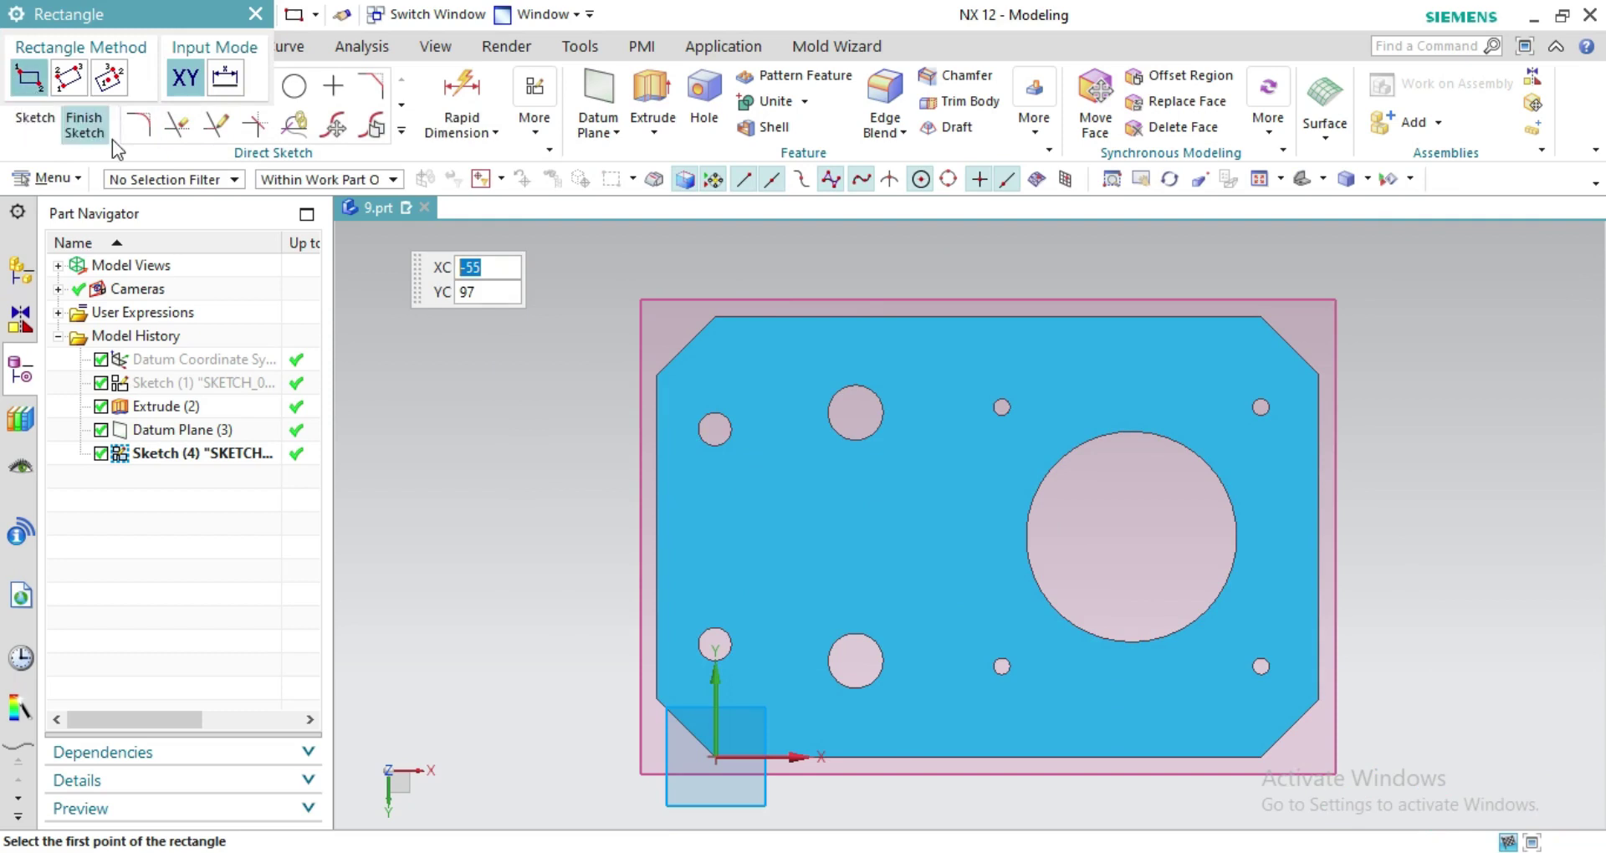
{"action": "left_click", "coordinate": [556, 260]}
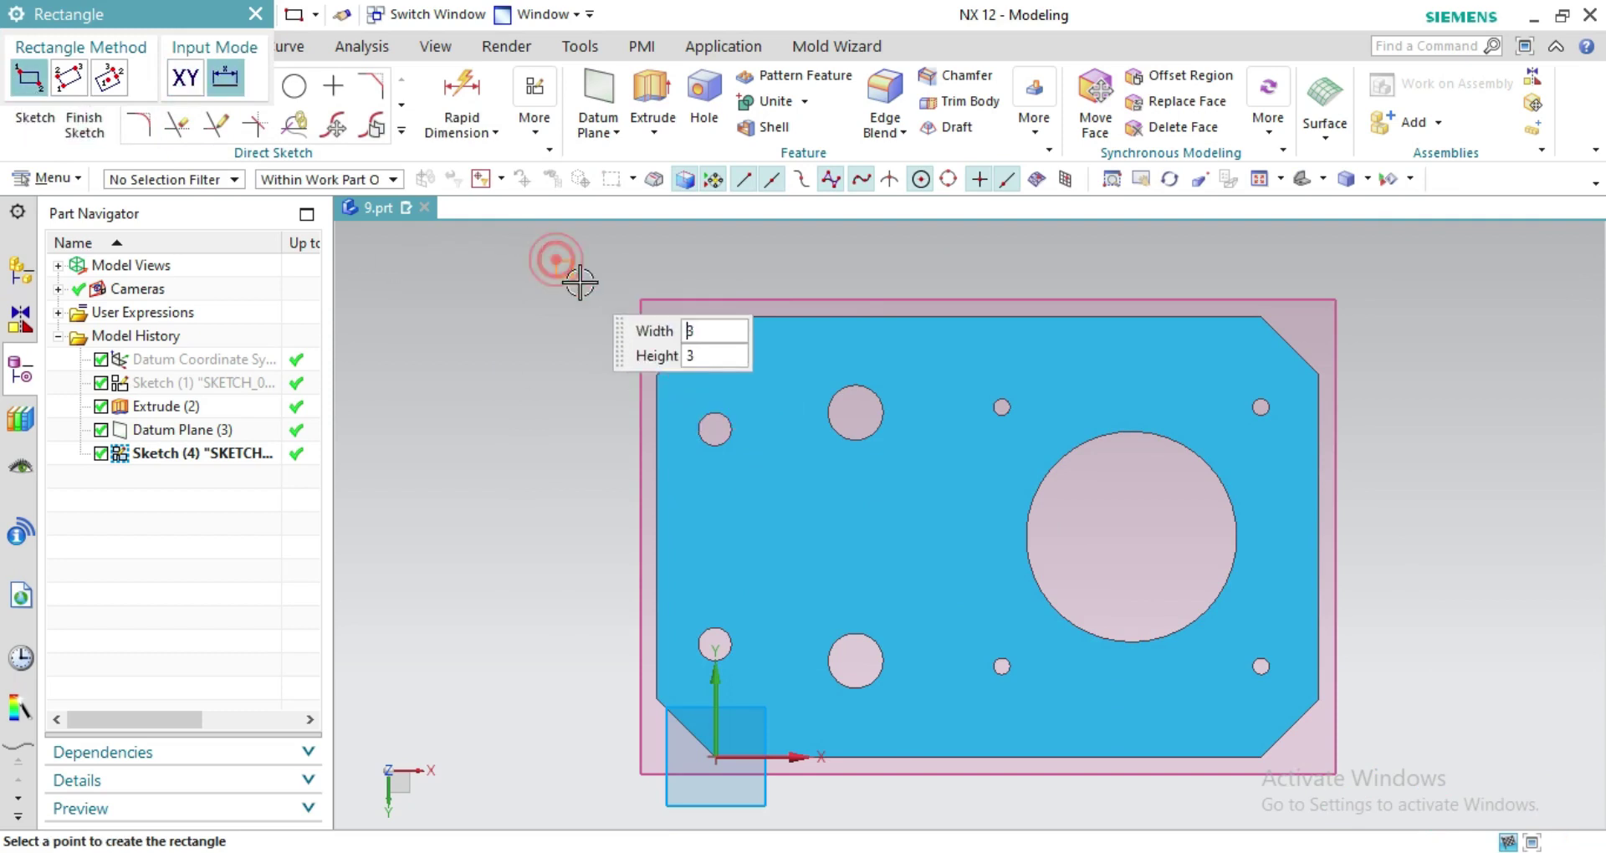
{"action": "left_click", "coordinate": [1427, 806]}
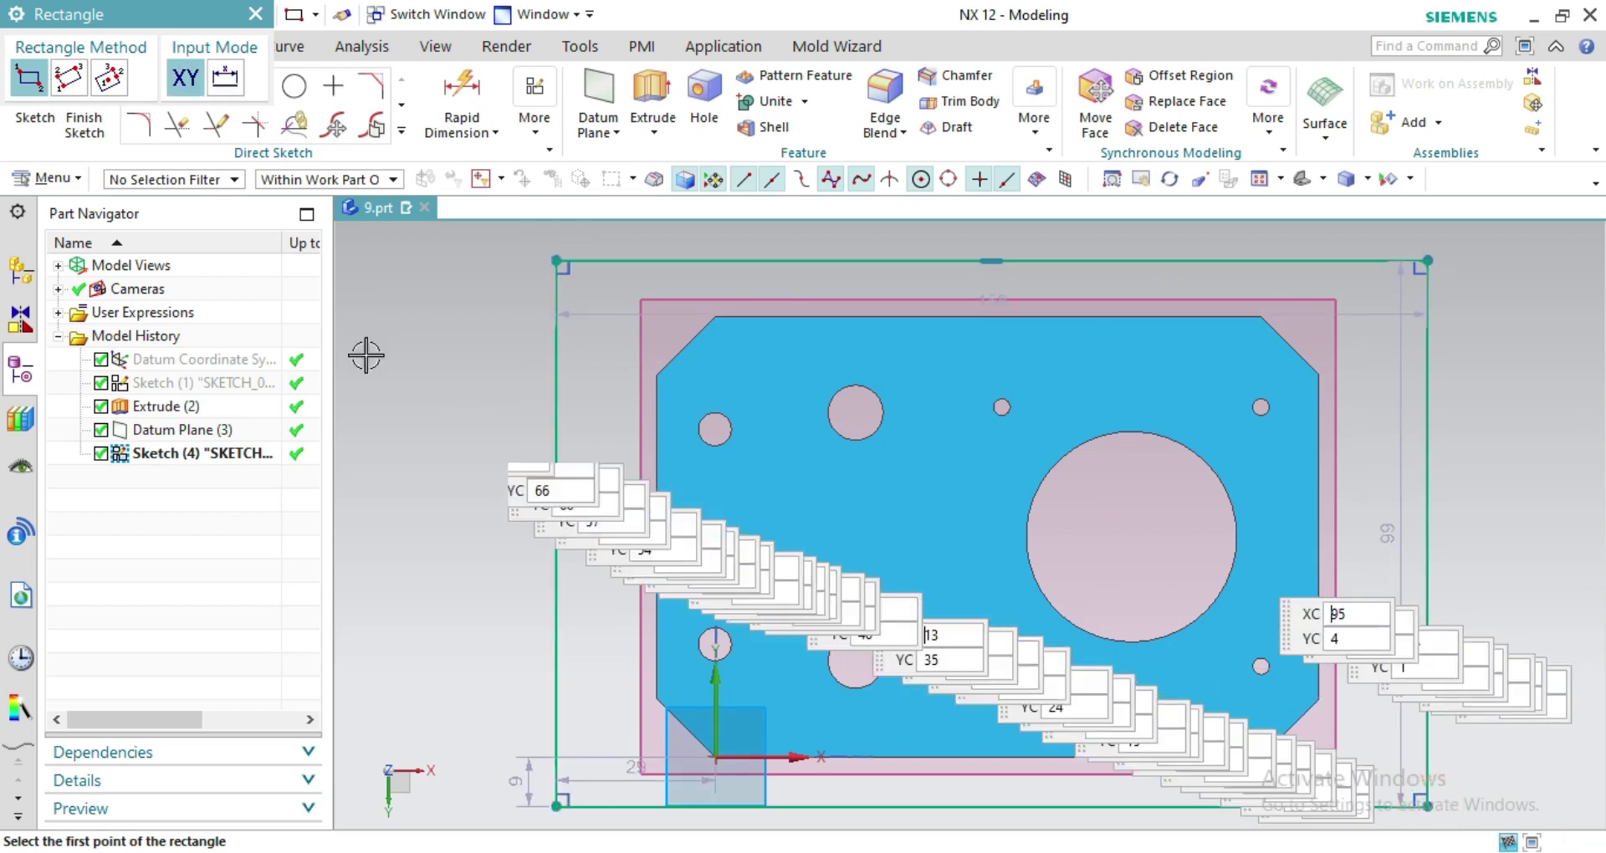
{"action": "left_click", "coordinate": [254, 15]}
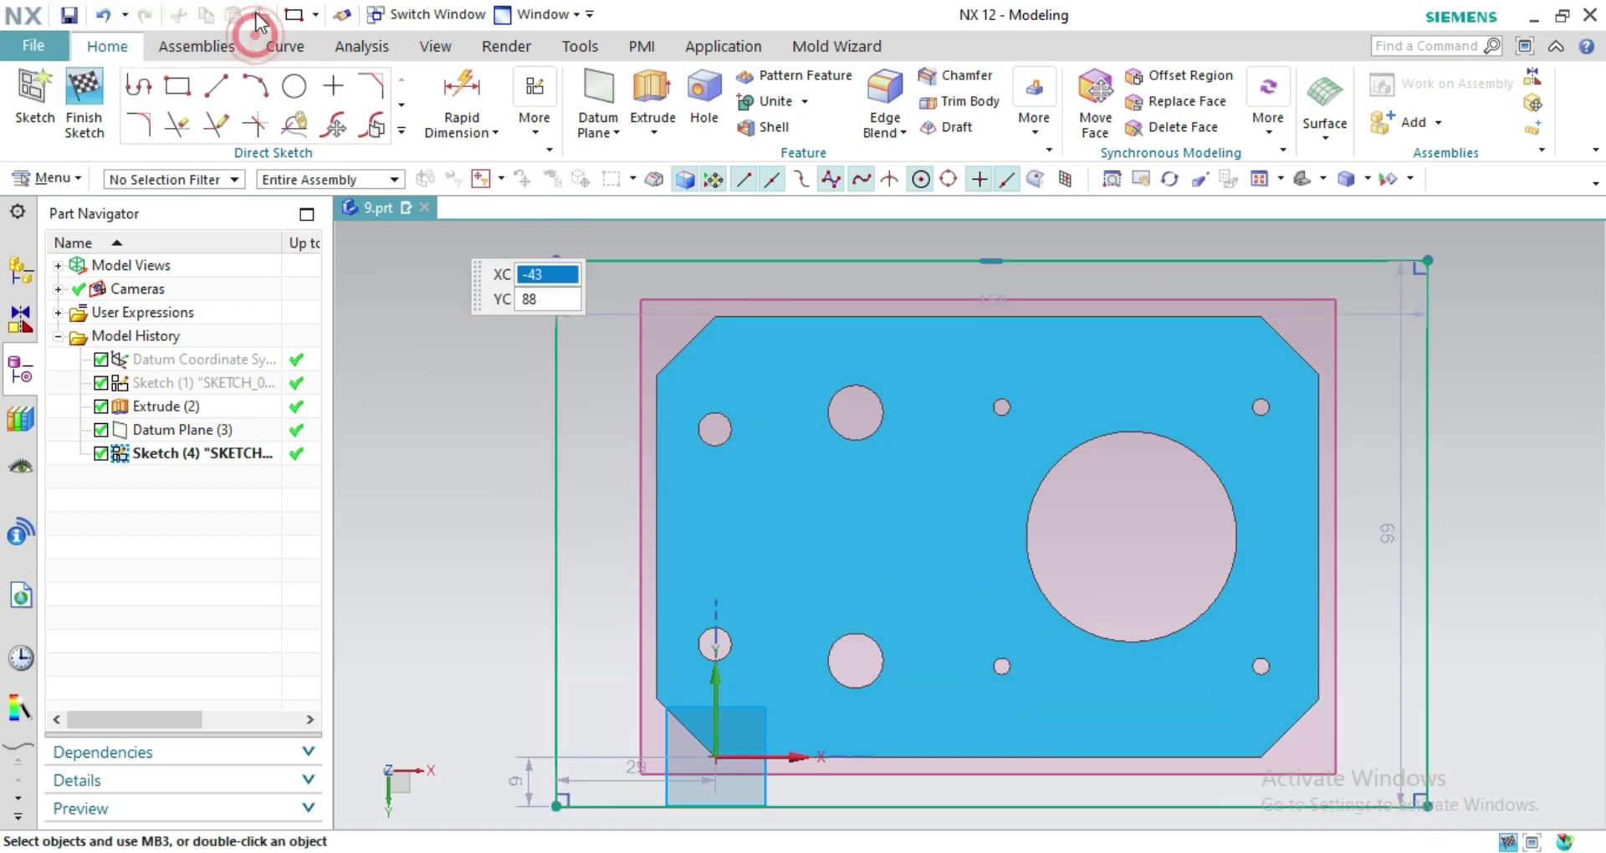
Dimension the left and top rectangle-to-part gaps to 5 with Rapid Dimension
{"action": "left_click", "coordinate": [470, 90]}
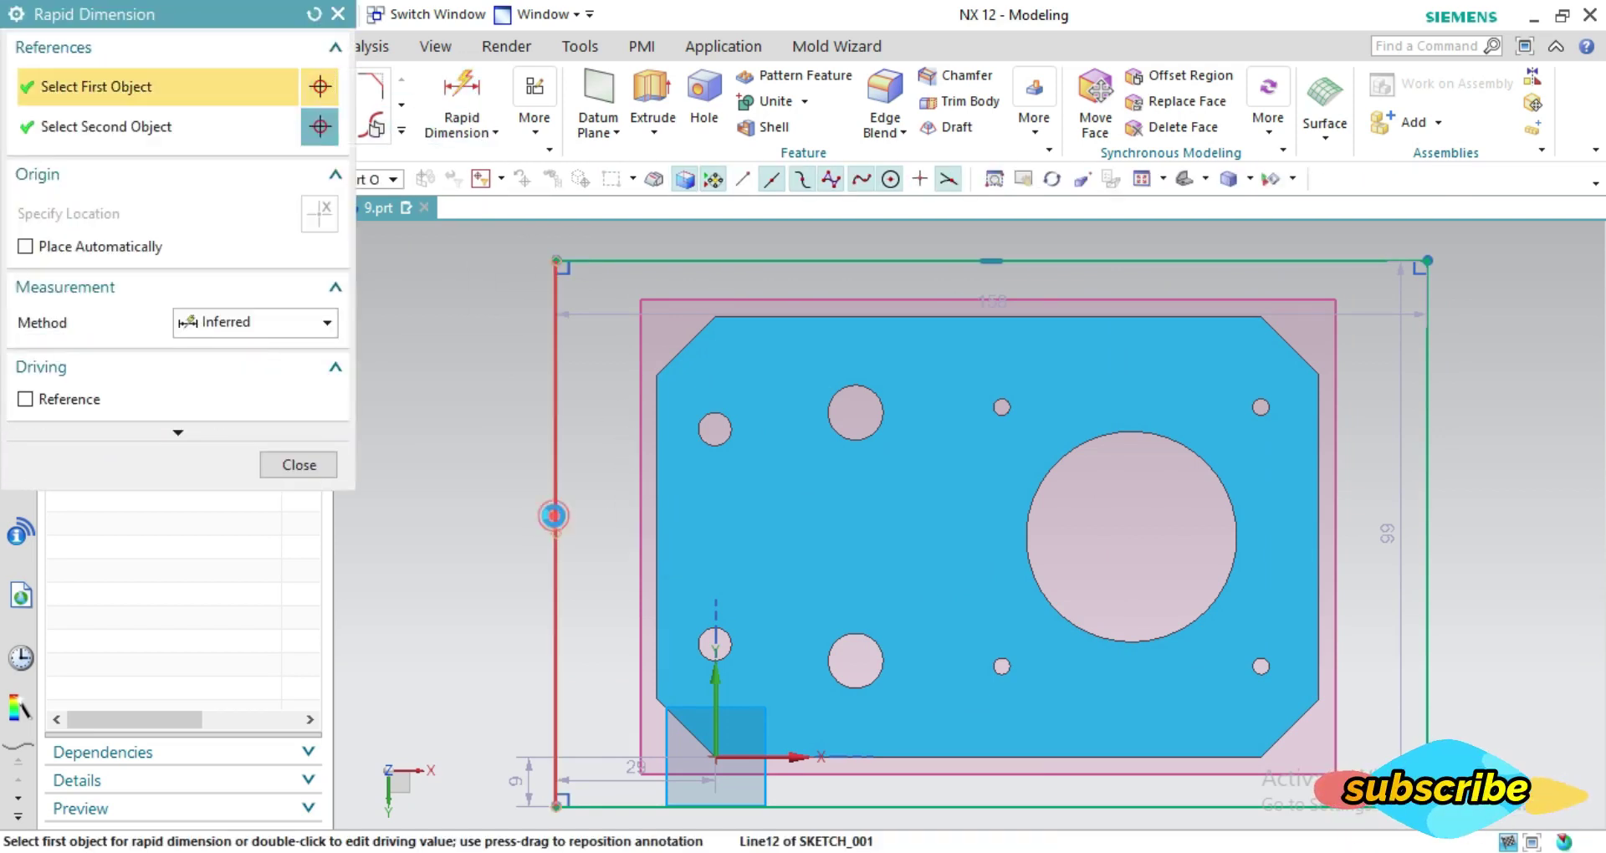
{"action": "left_click", "coordinate": [554, 516]}
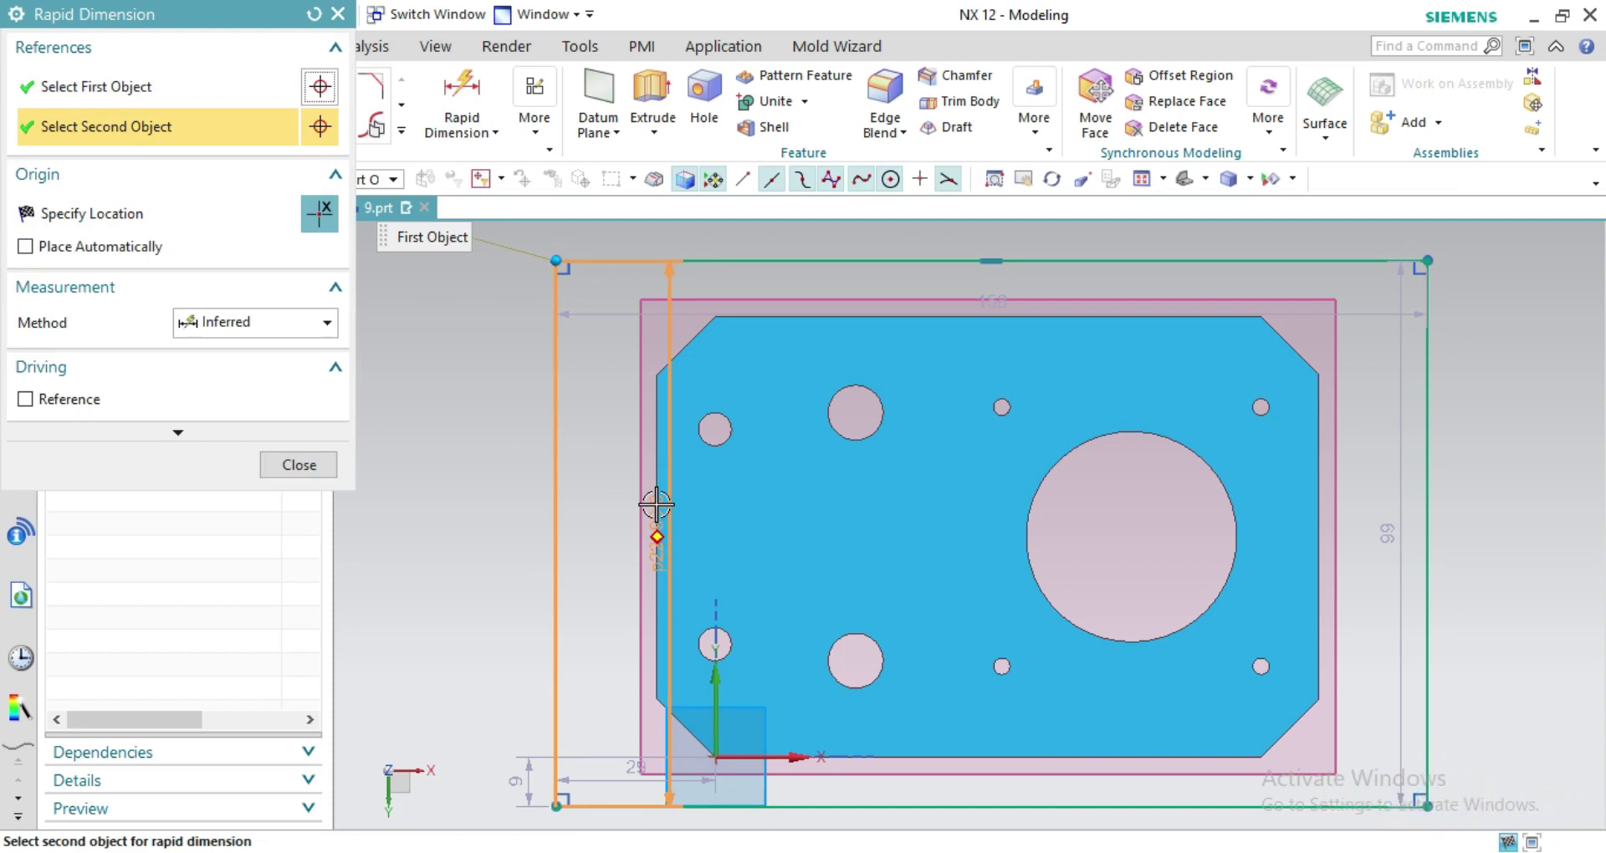
{"action": "left_click", "coordinate": [656, 505]}
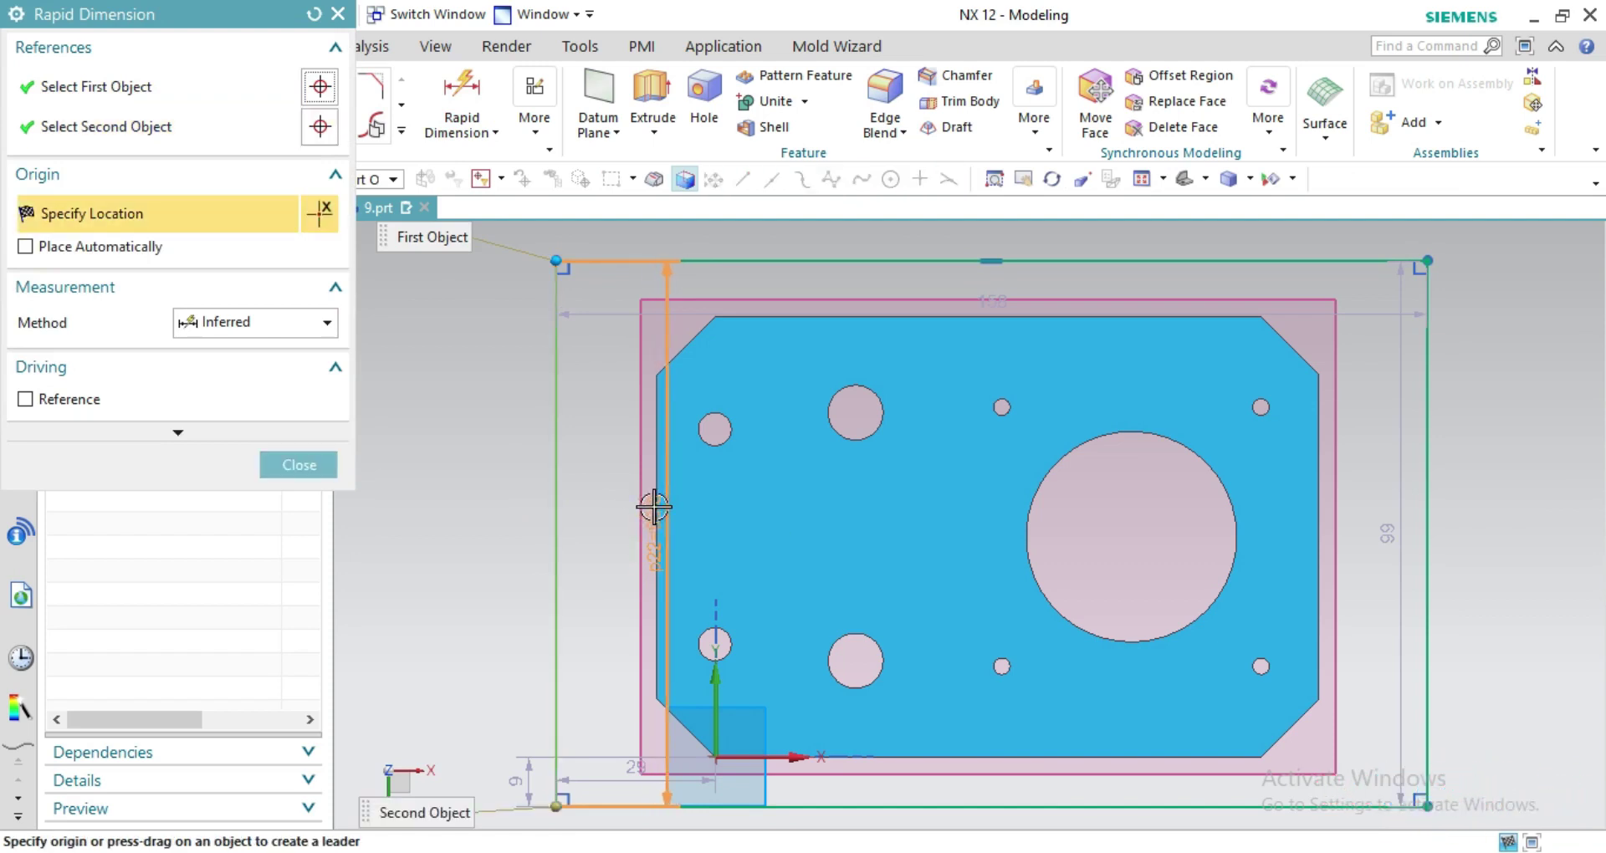
{"action": "left_click", "coordinate": [655, 506]}
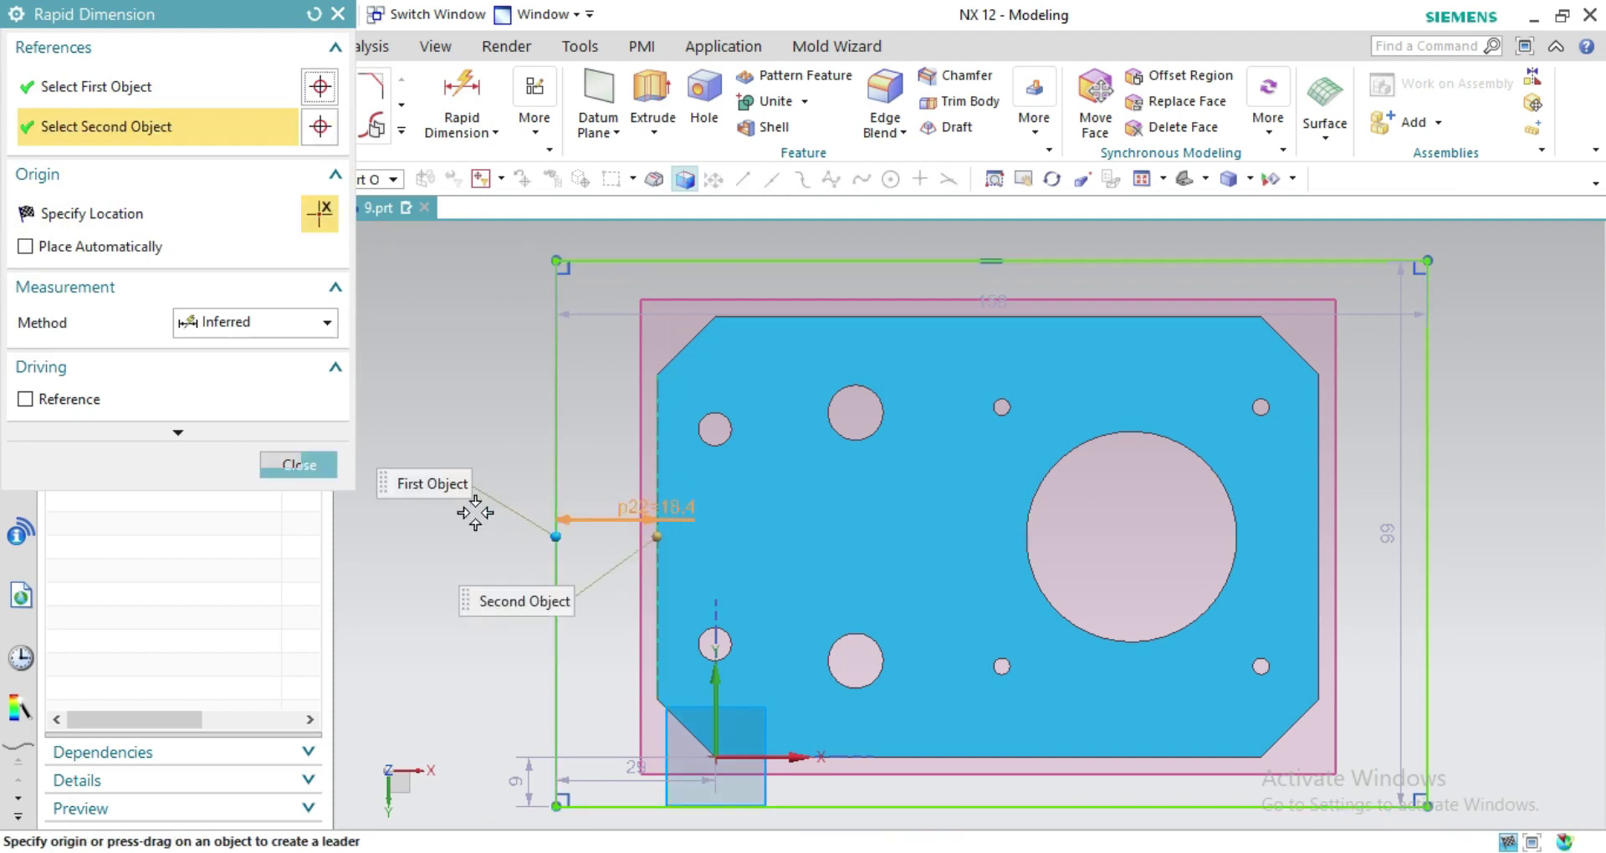
{"action": "left_click", "coordinate": [447, 416]}
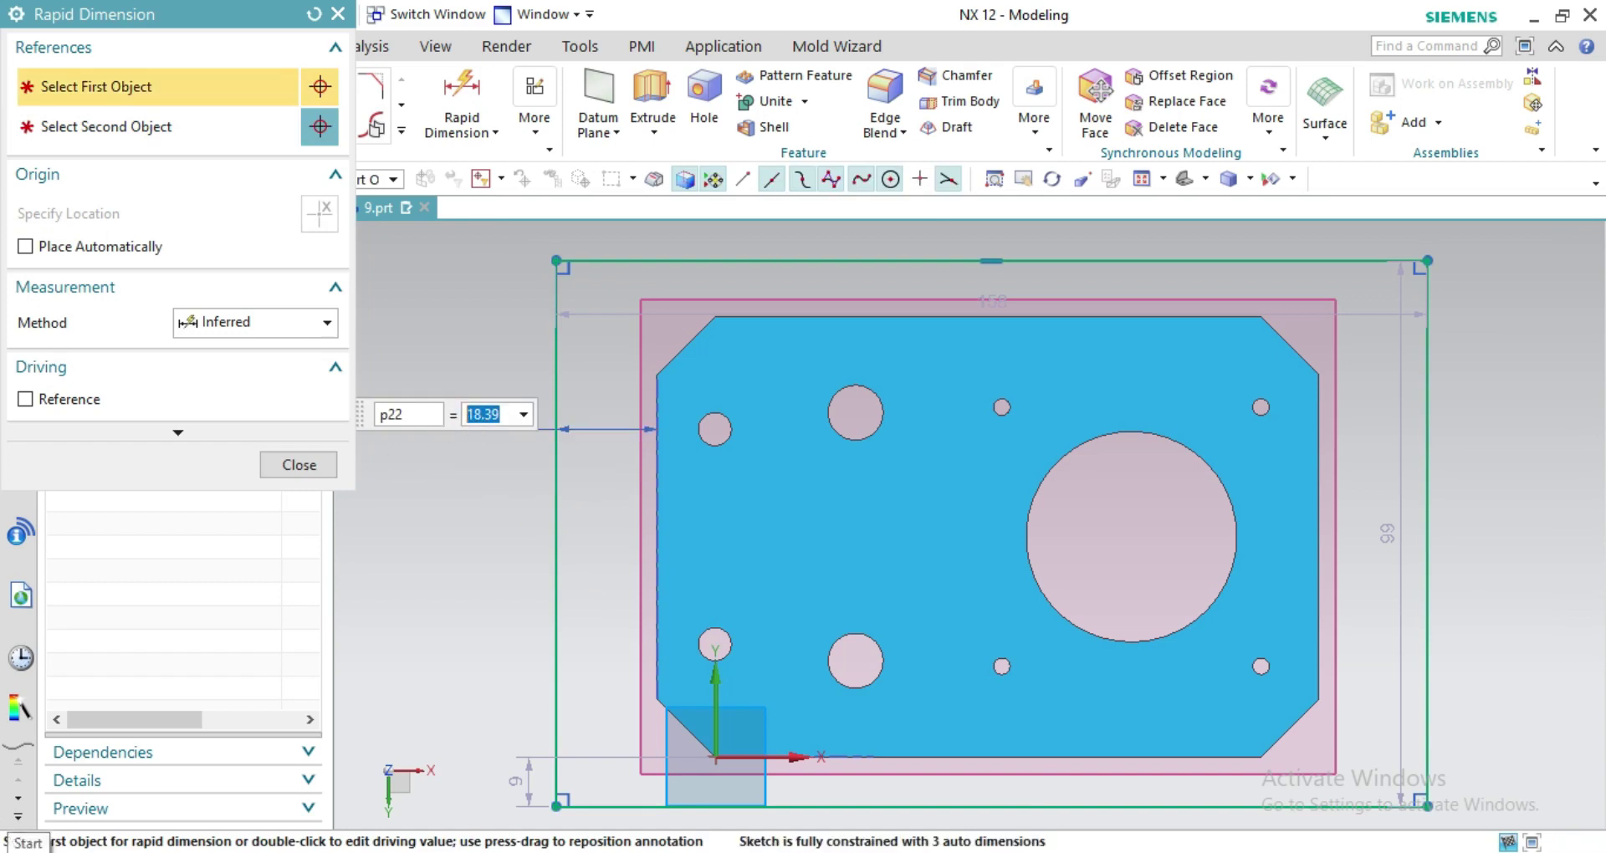
{"action": "type", "text": "5"}
{"action": "key", "text": "Return"}
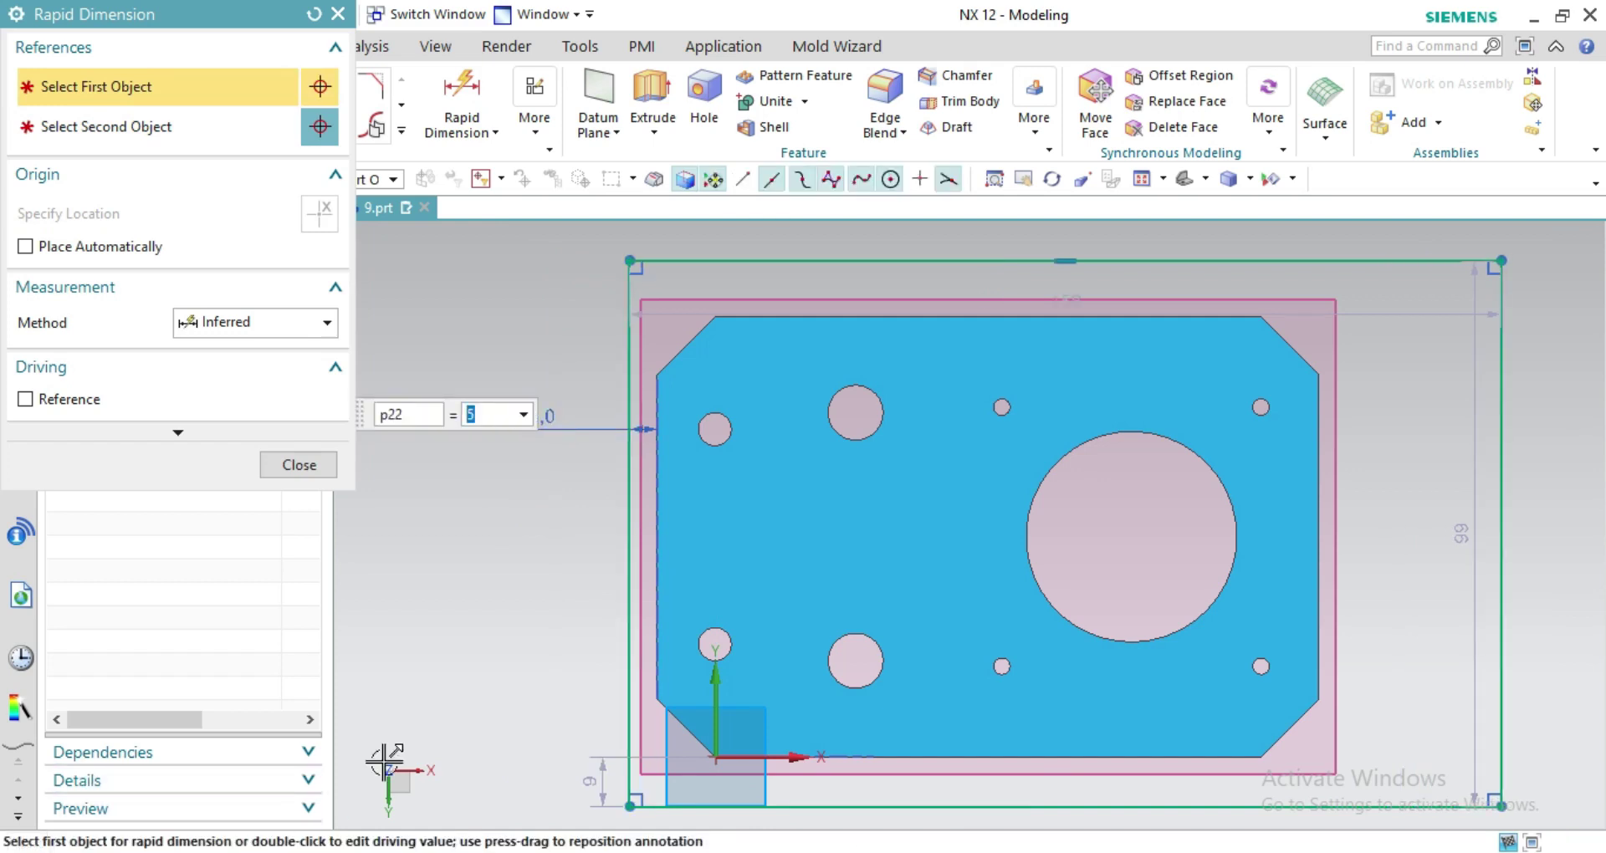
{"action": "left_click", "coordinate": [977, 260]}
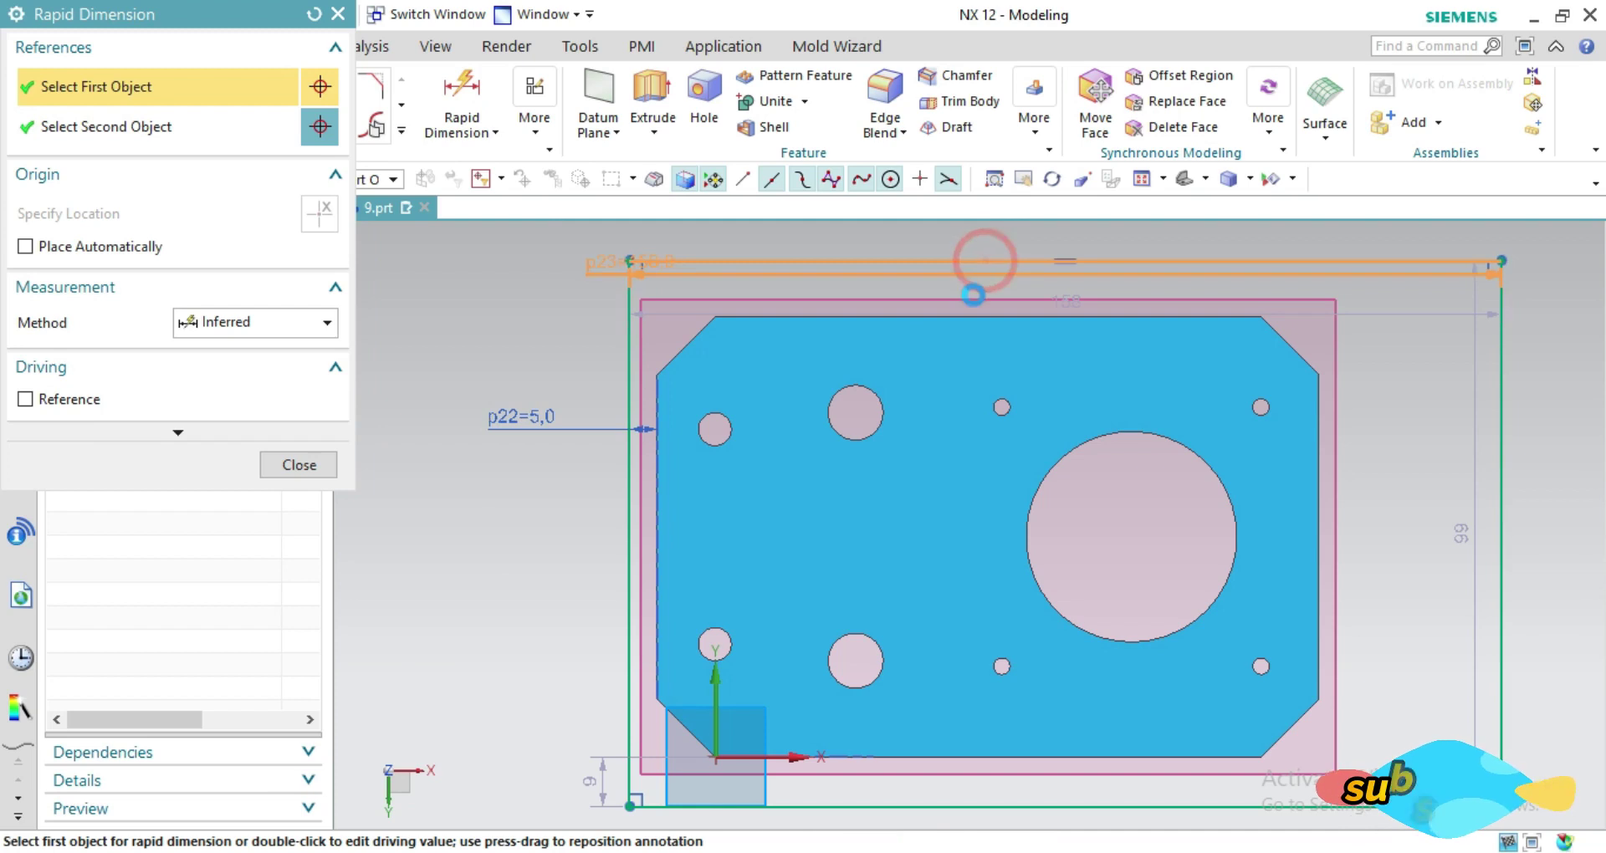
{"action": "left_click", "coordinate": [970, 316]}
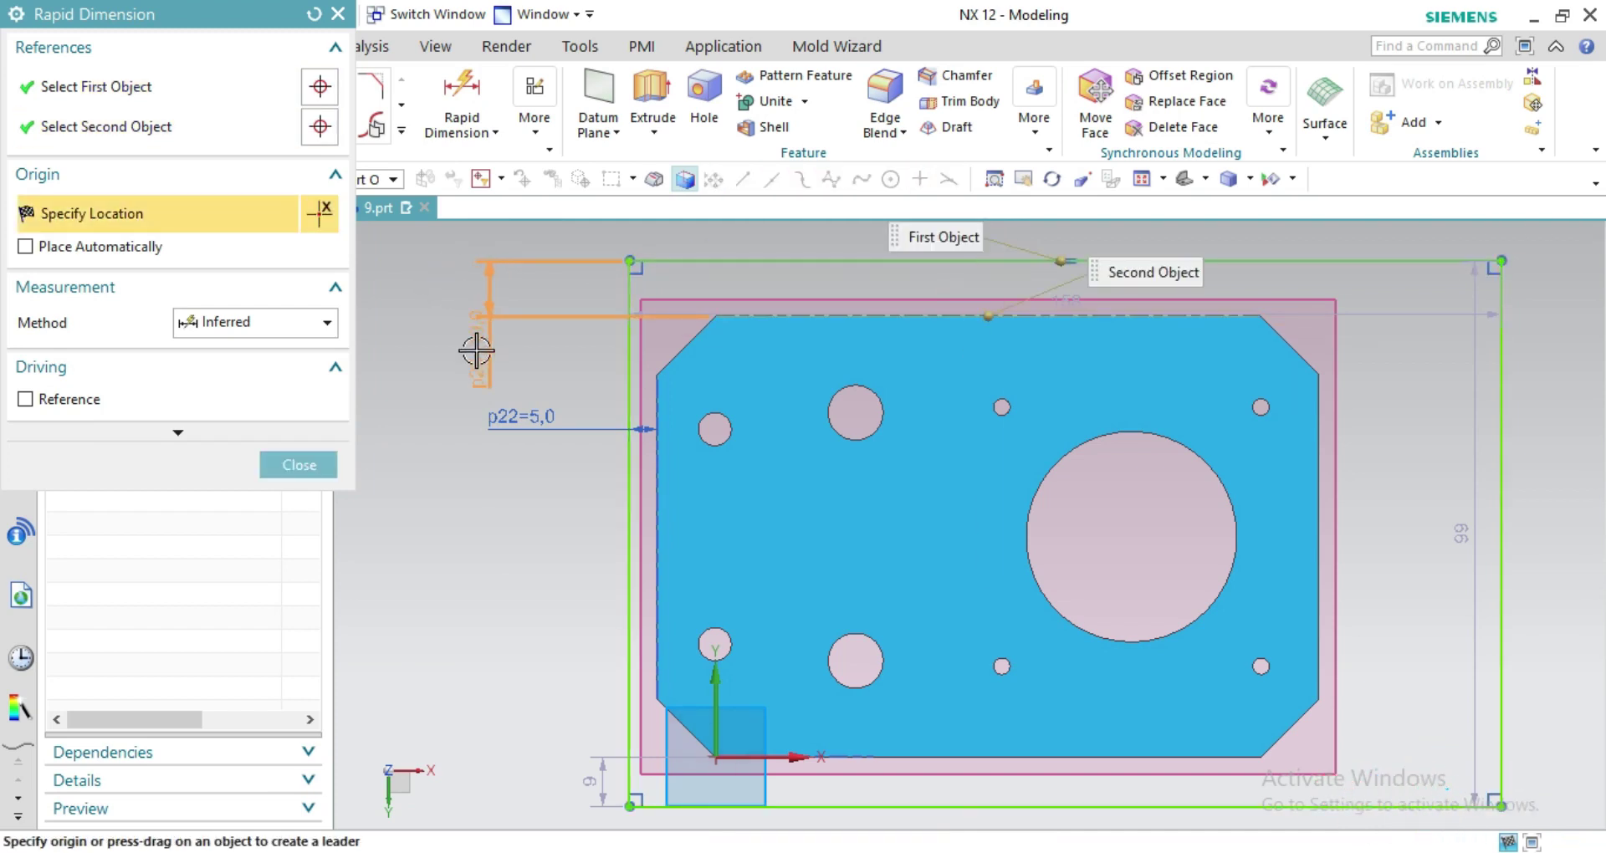
{"action": "left_click", "coordinate": [478, 350]}
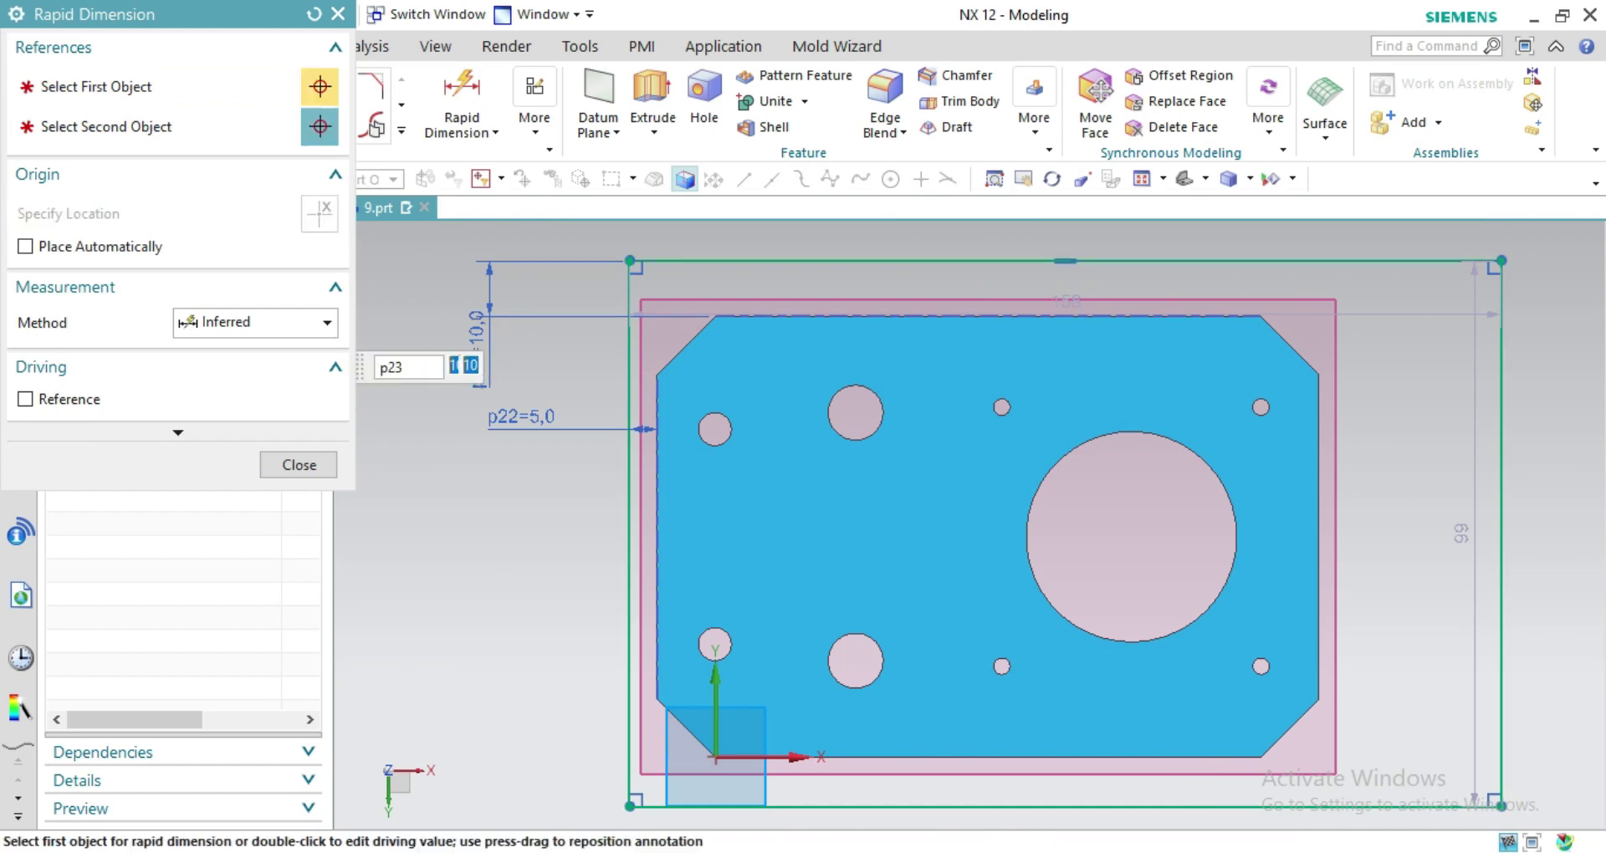
{"action": "type", "text": "5"}
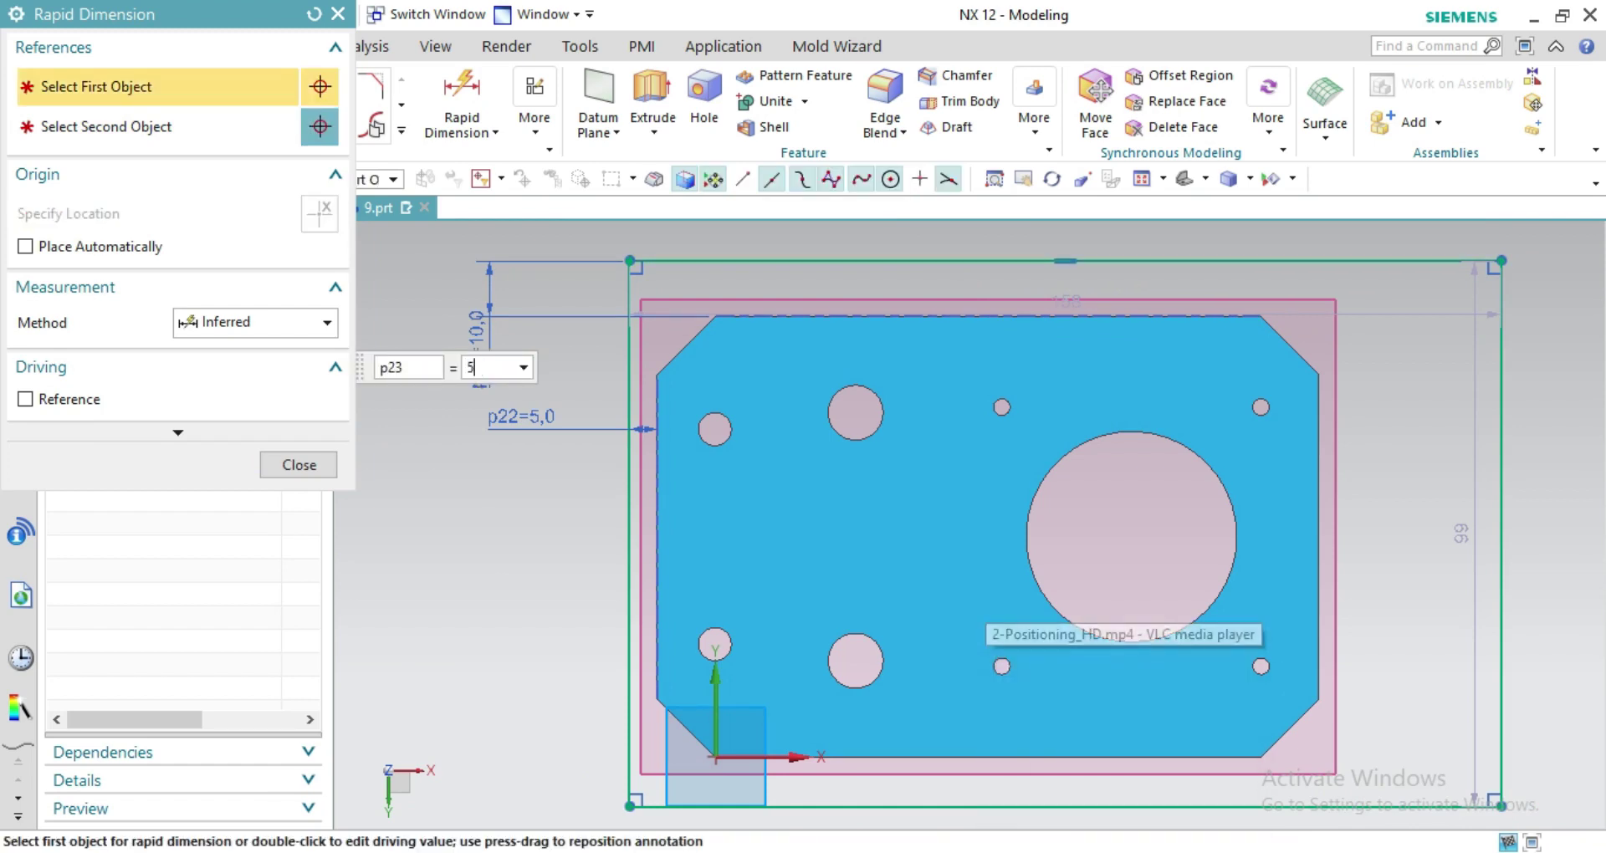
{"action": "key", "text": "Return"}
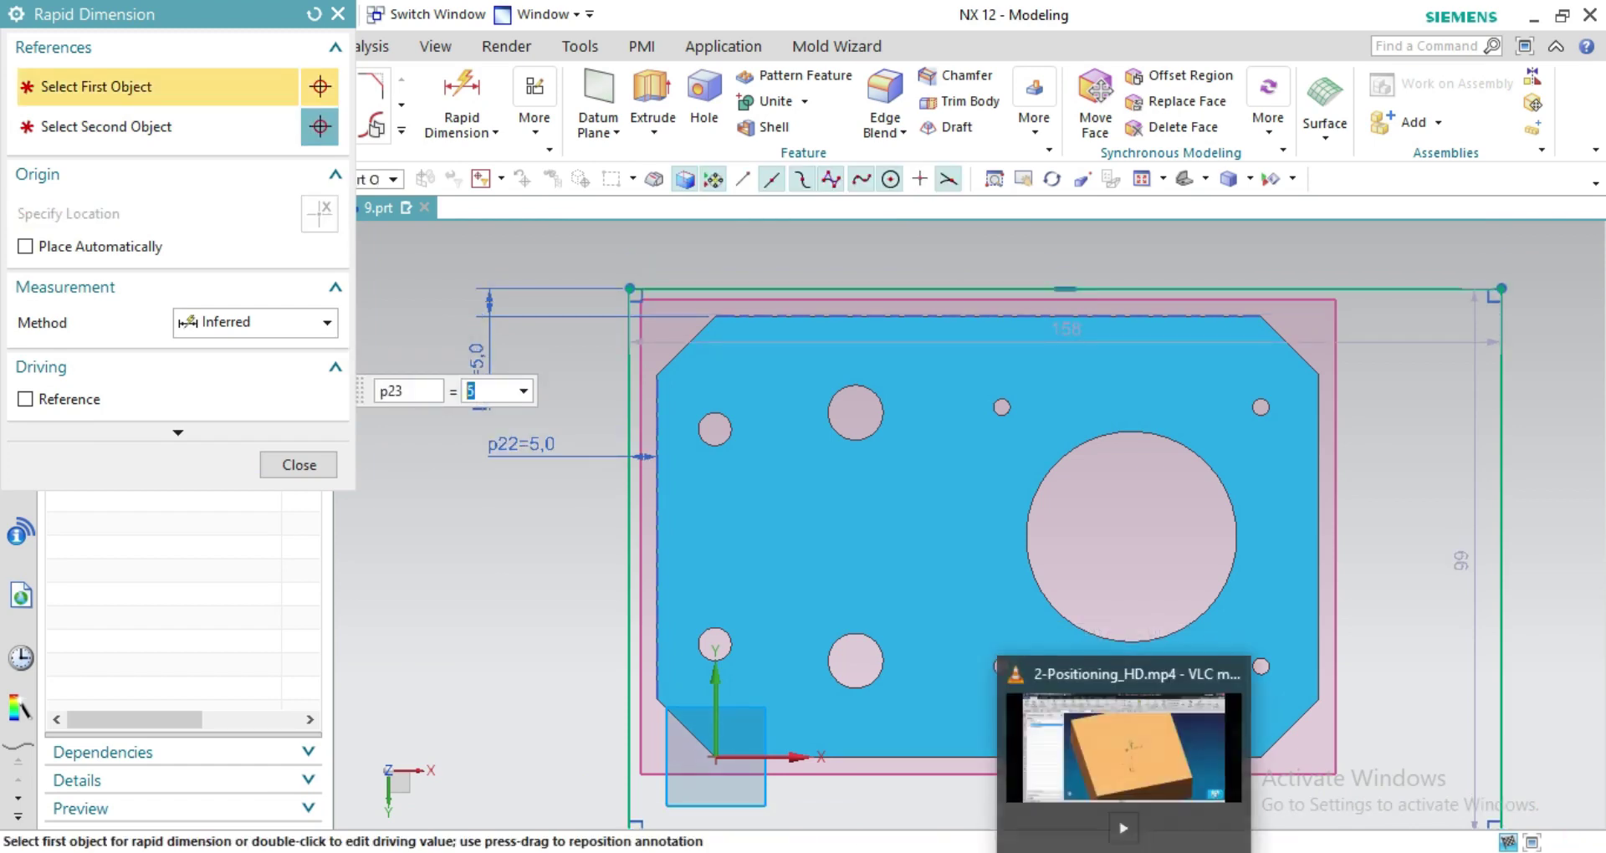
Dimension the right and bottom rectangle-to-part gaps to 5
{"action": "left_click", "coordinate": [1318, 542]}
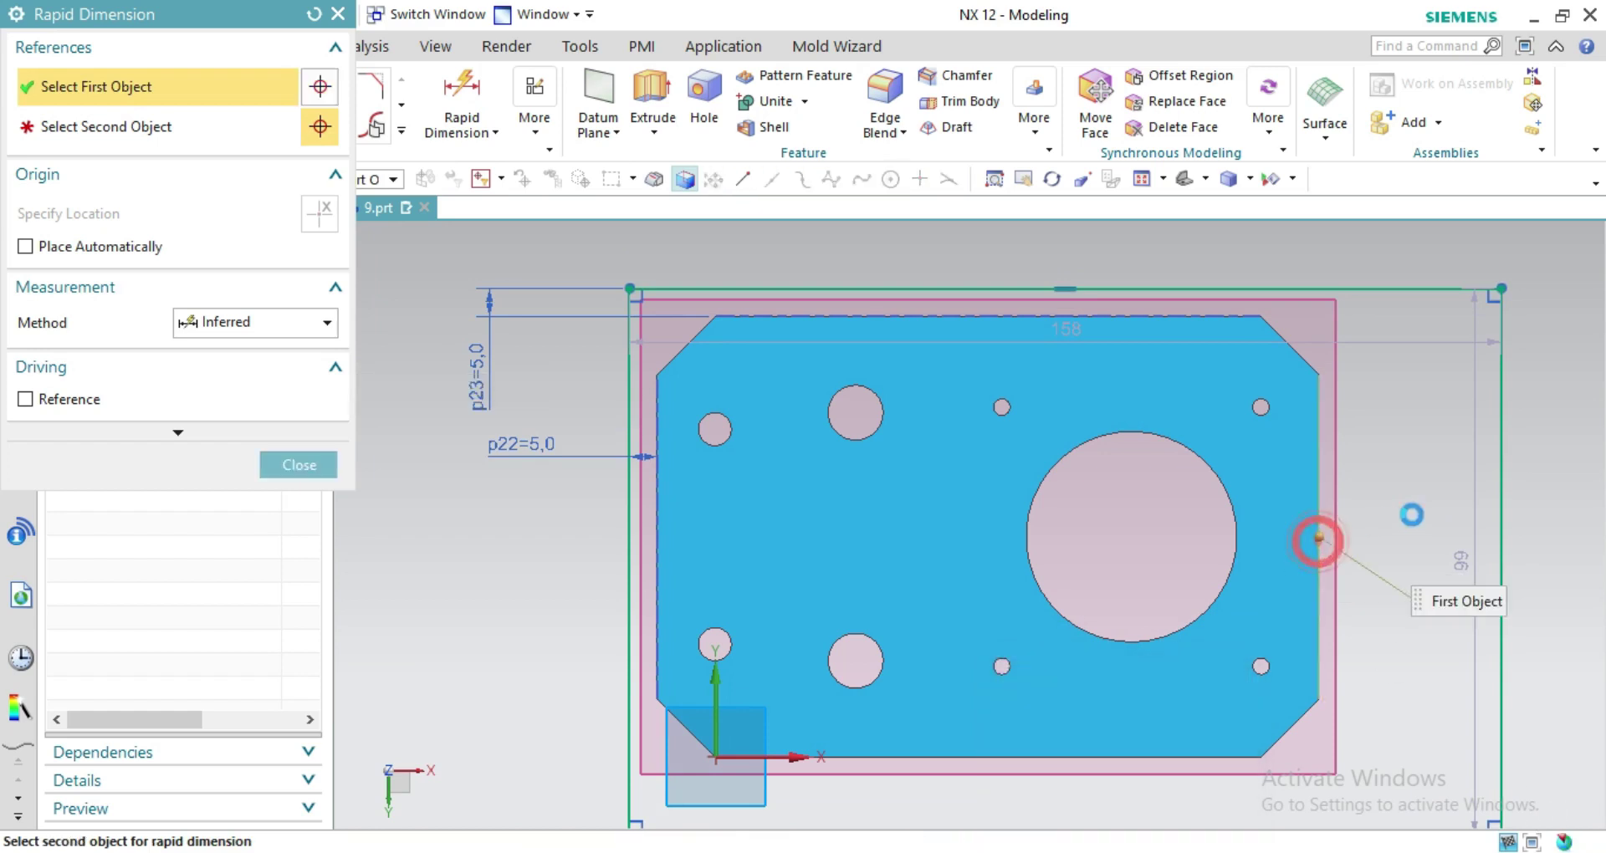
{"action": "left_click", "coordinate": [1500, 500]}
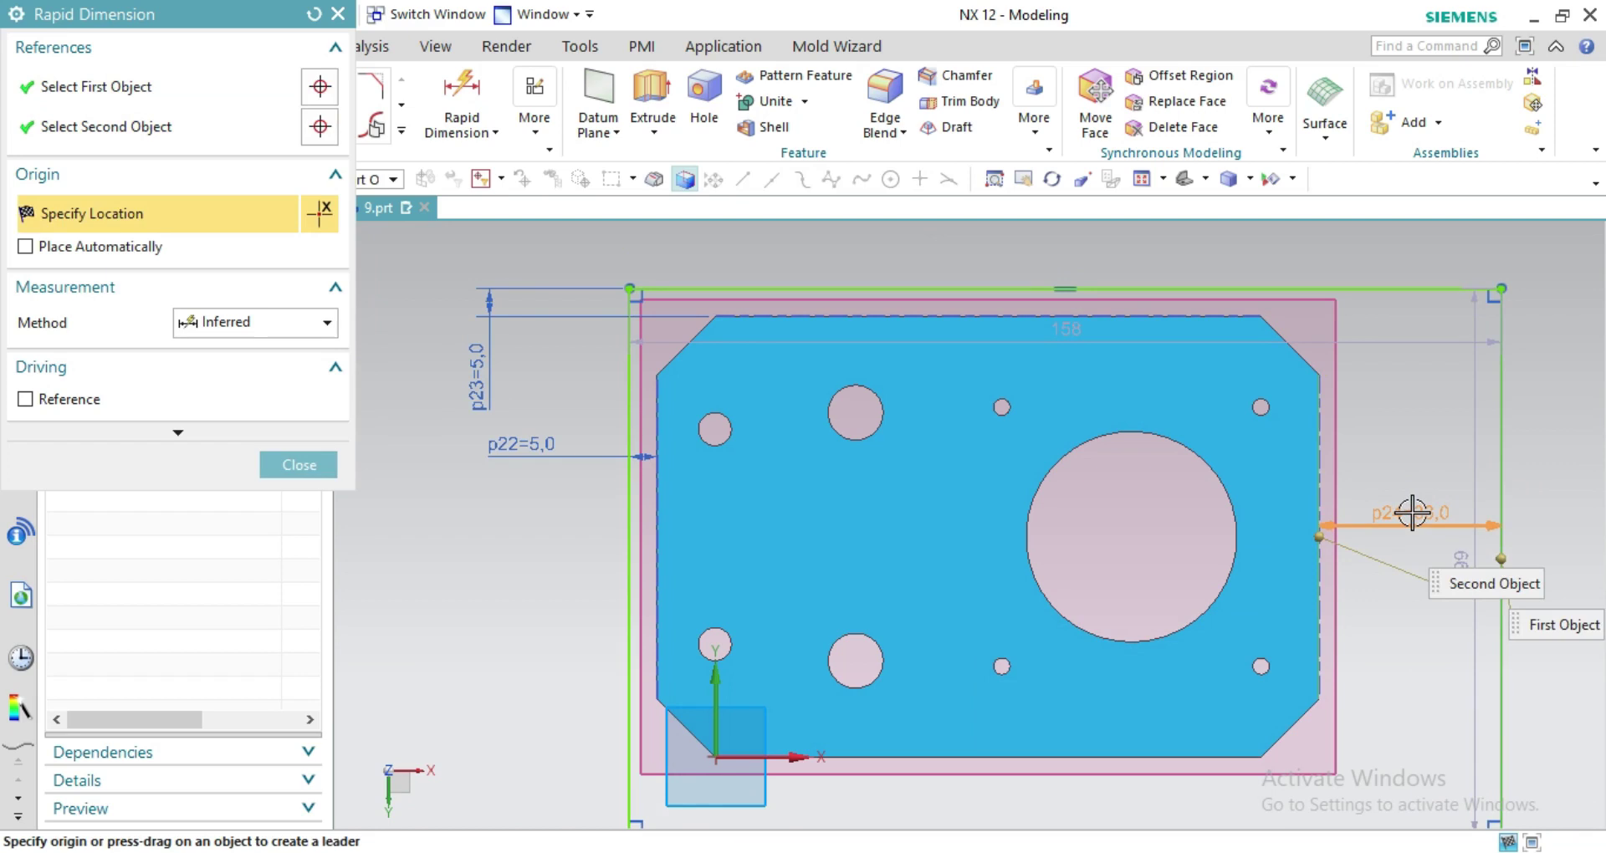
{"action": "left_click", "coordinate": [1412, 512]}
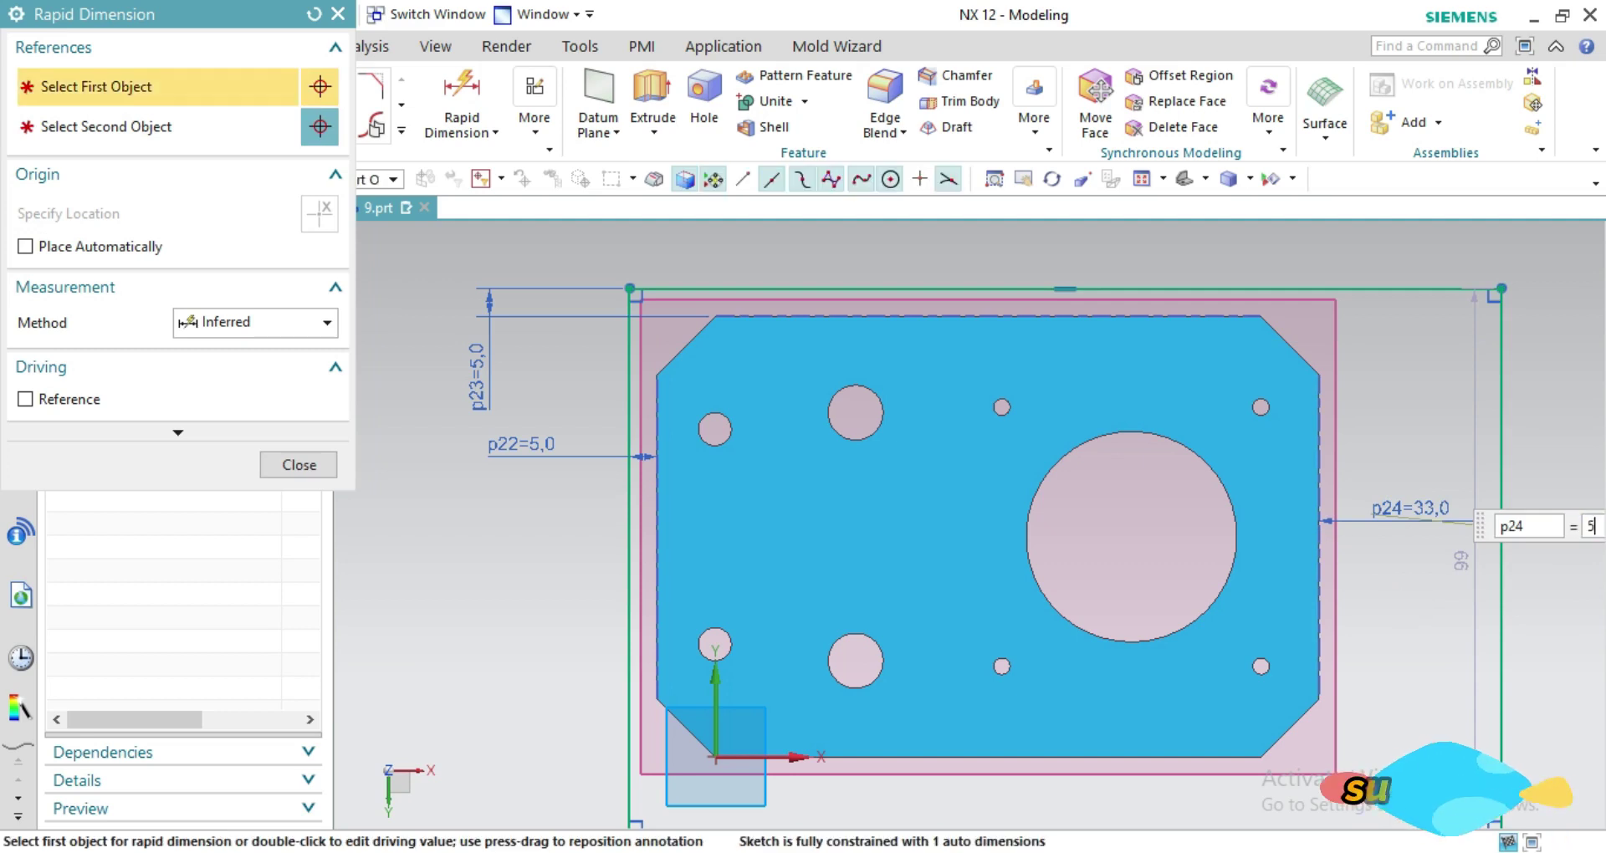
{"action": "type", "text": "5"}
{"action": "key", "text": "Return"}
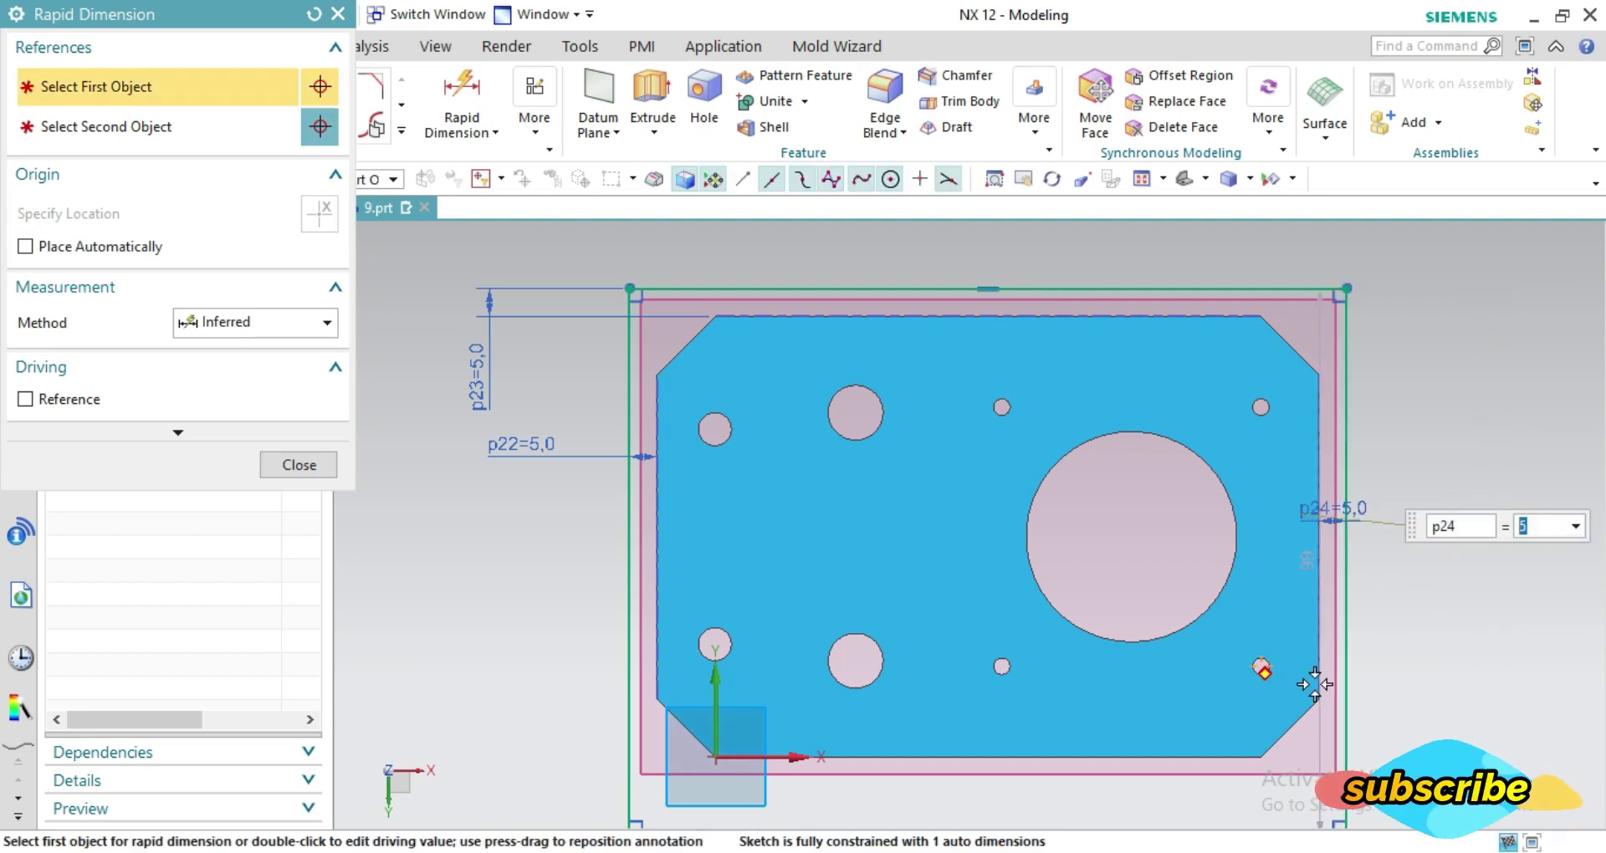
{"action": "scroll", "coordinate": [1179, 587], "scroll_direction": "down", "scroll_amount": 1}
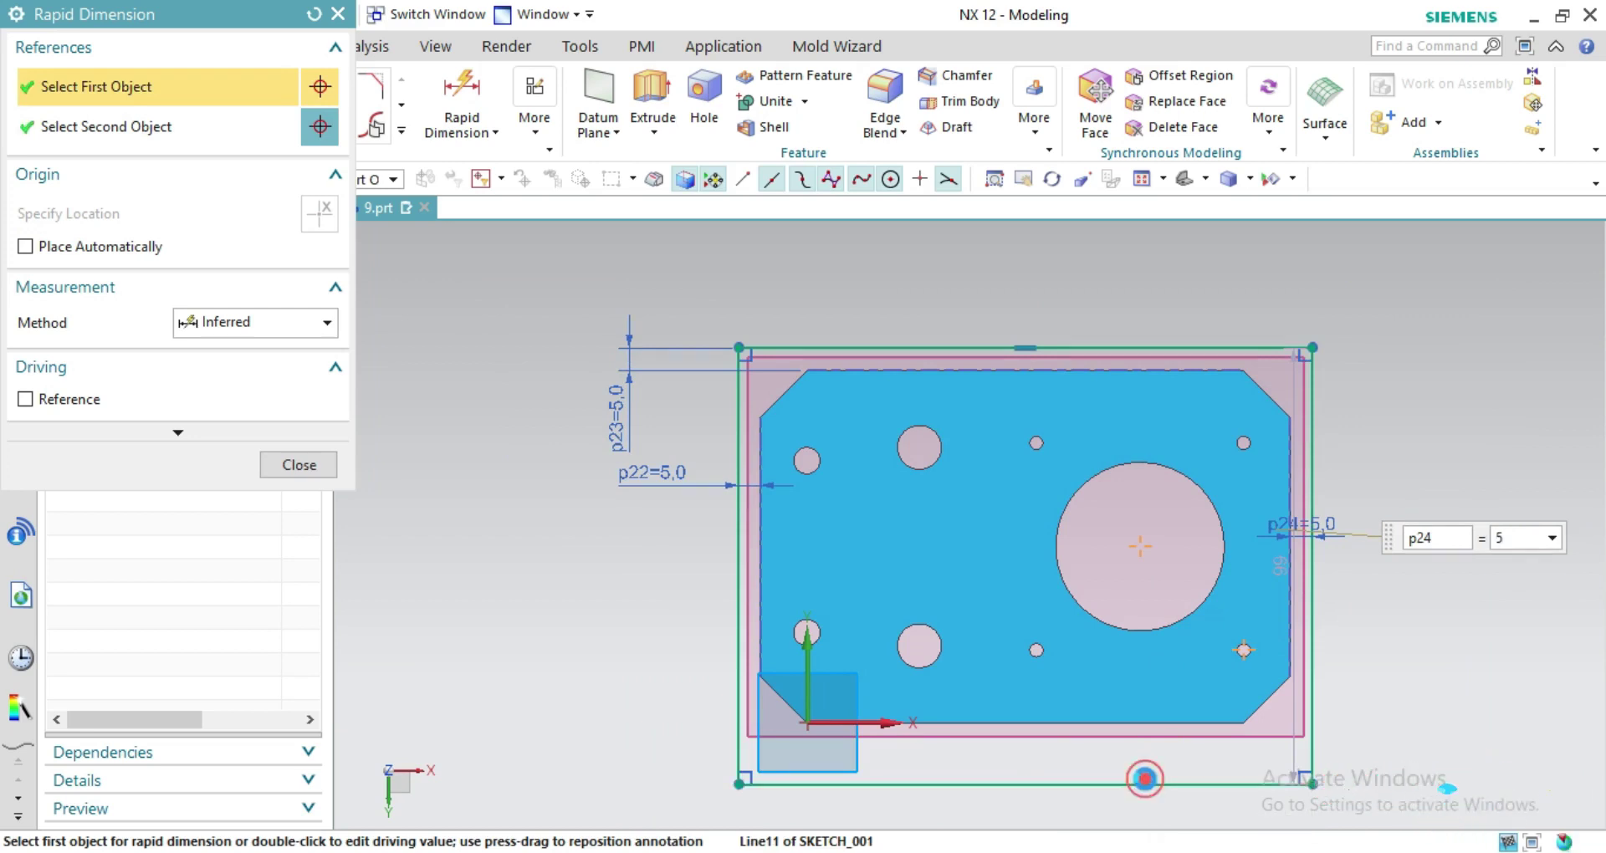
{"action": "left_click", "coordinate": [1145, 780]}
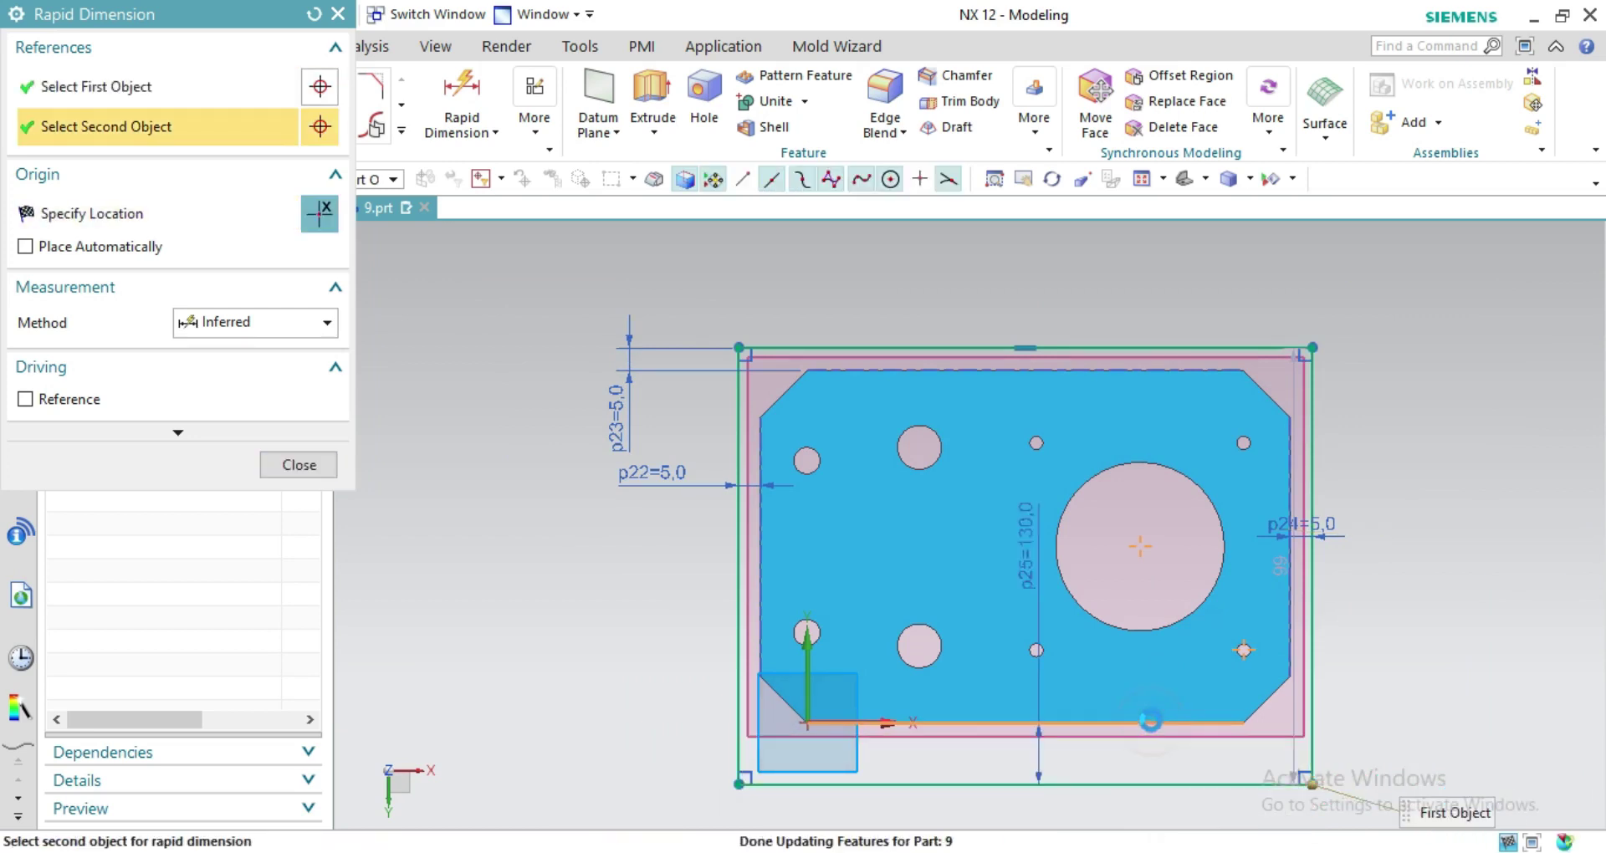
{"action": "left_click", "coordinate": [1244, 722]}
{"action": "left_click", "coordinate": [1443, 674]}
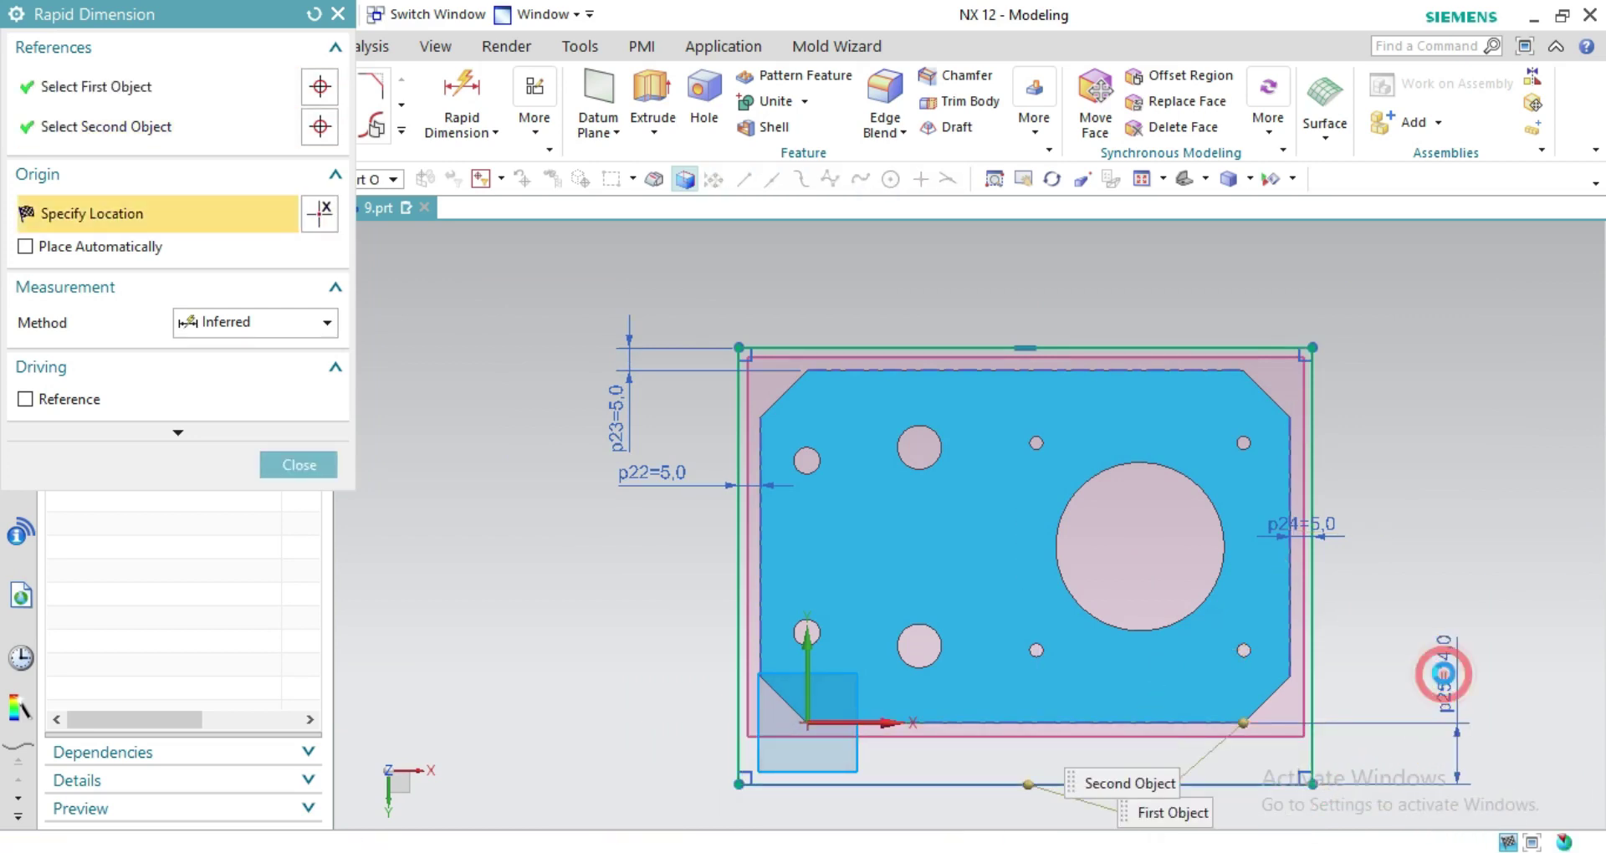
{"action": "type", "text": "5"}
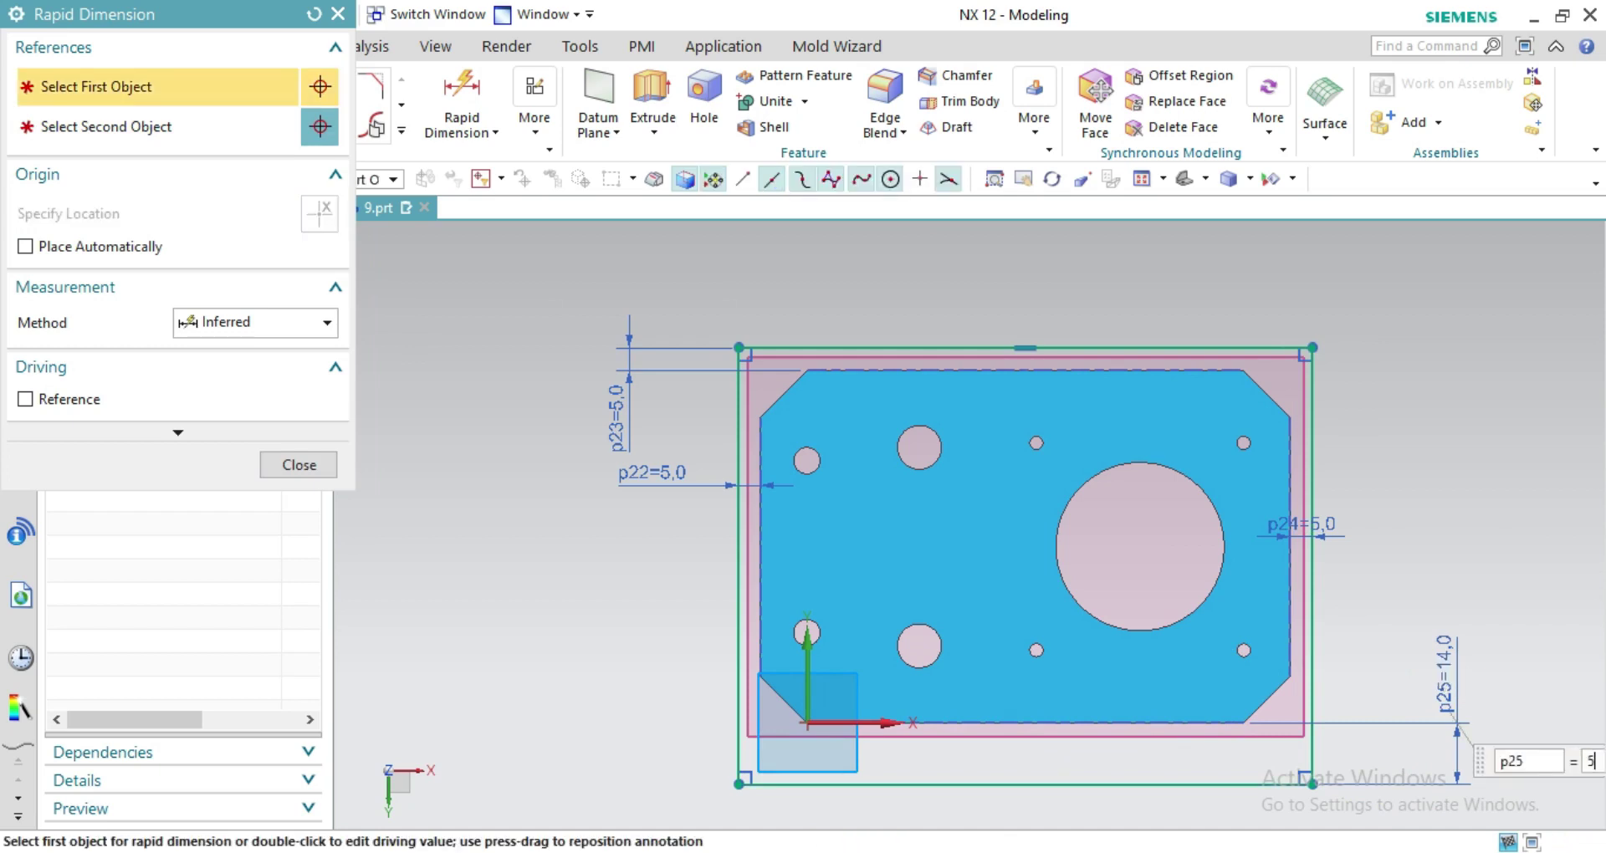
{"action": "key", "text": "Return"}
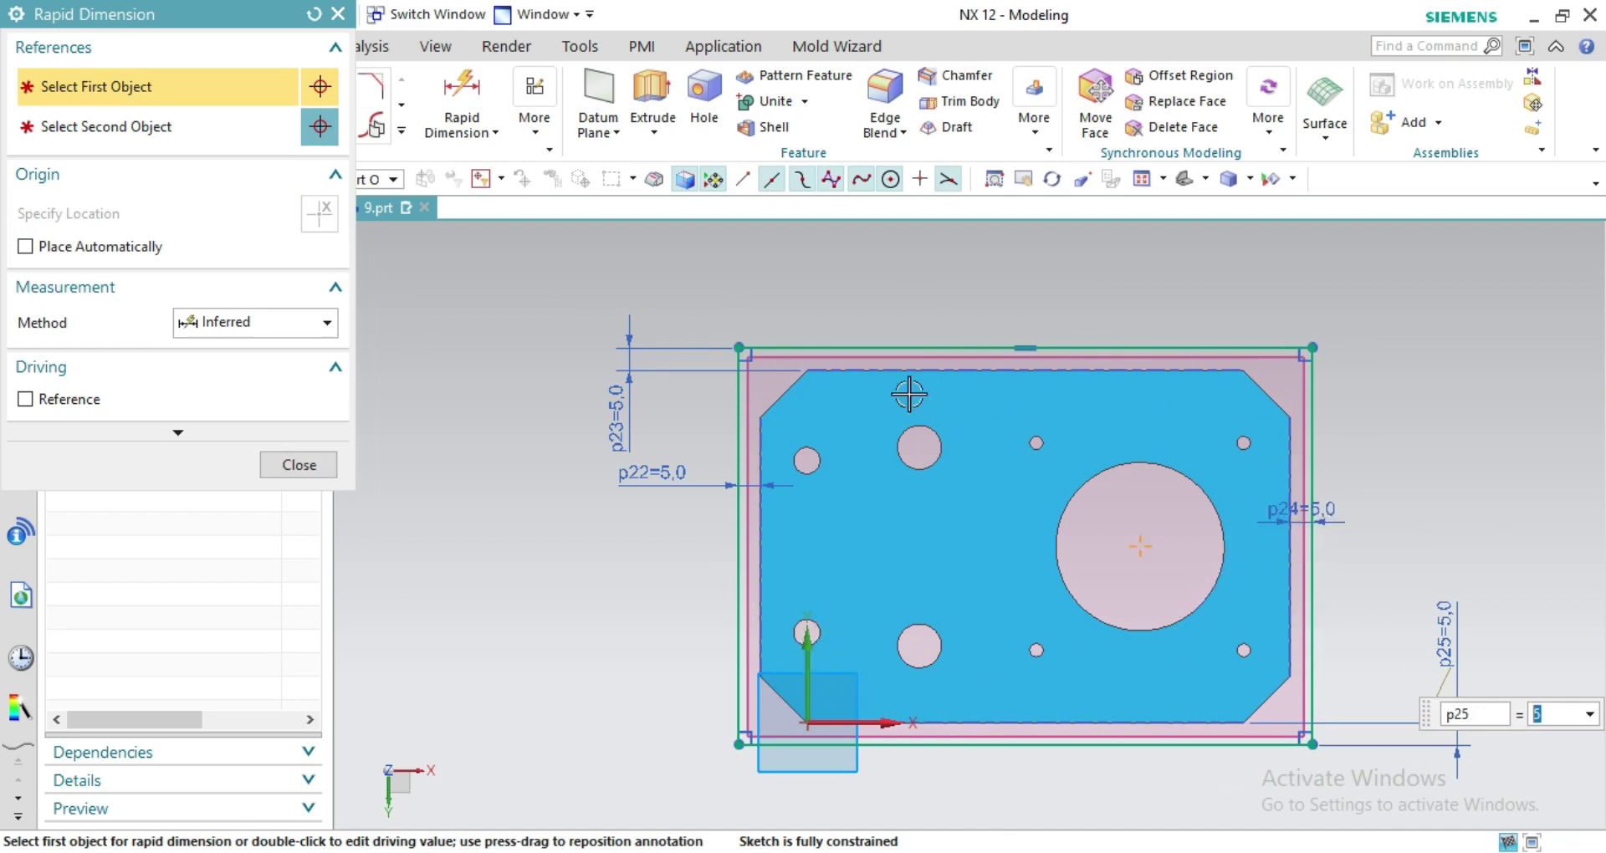
{"action": "left_click", "coordinate": [320, 464]}
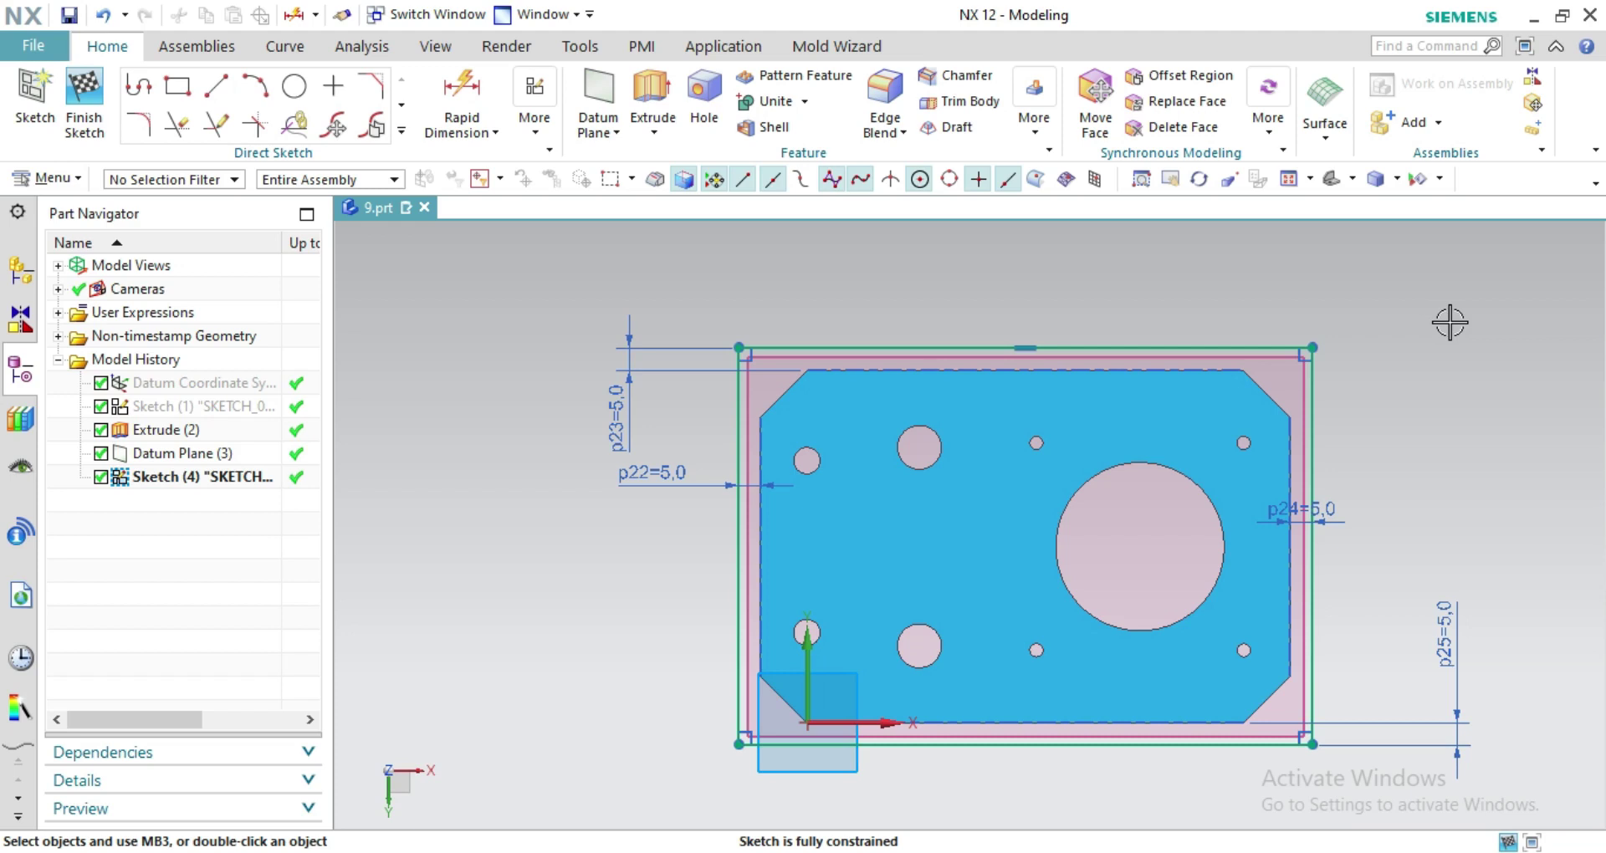
Finish the stock sketch and orbit to an isometric top view
{"action": "right_click", "coordinate": [1449, 322]}
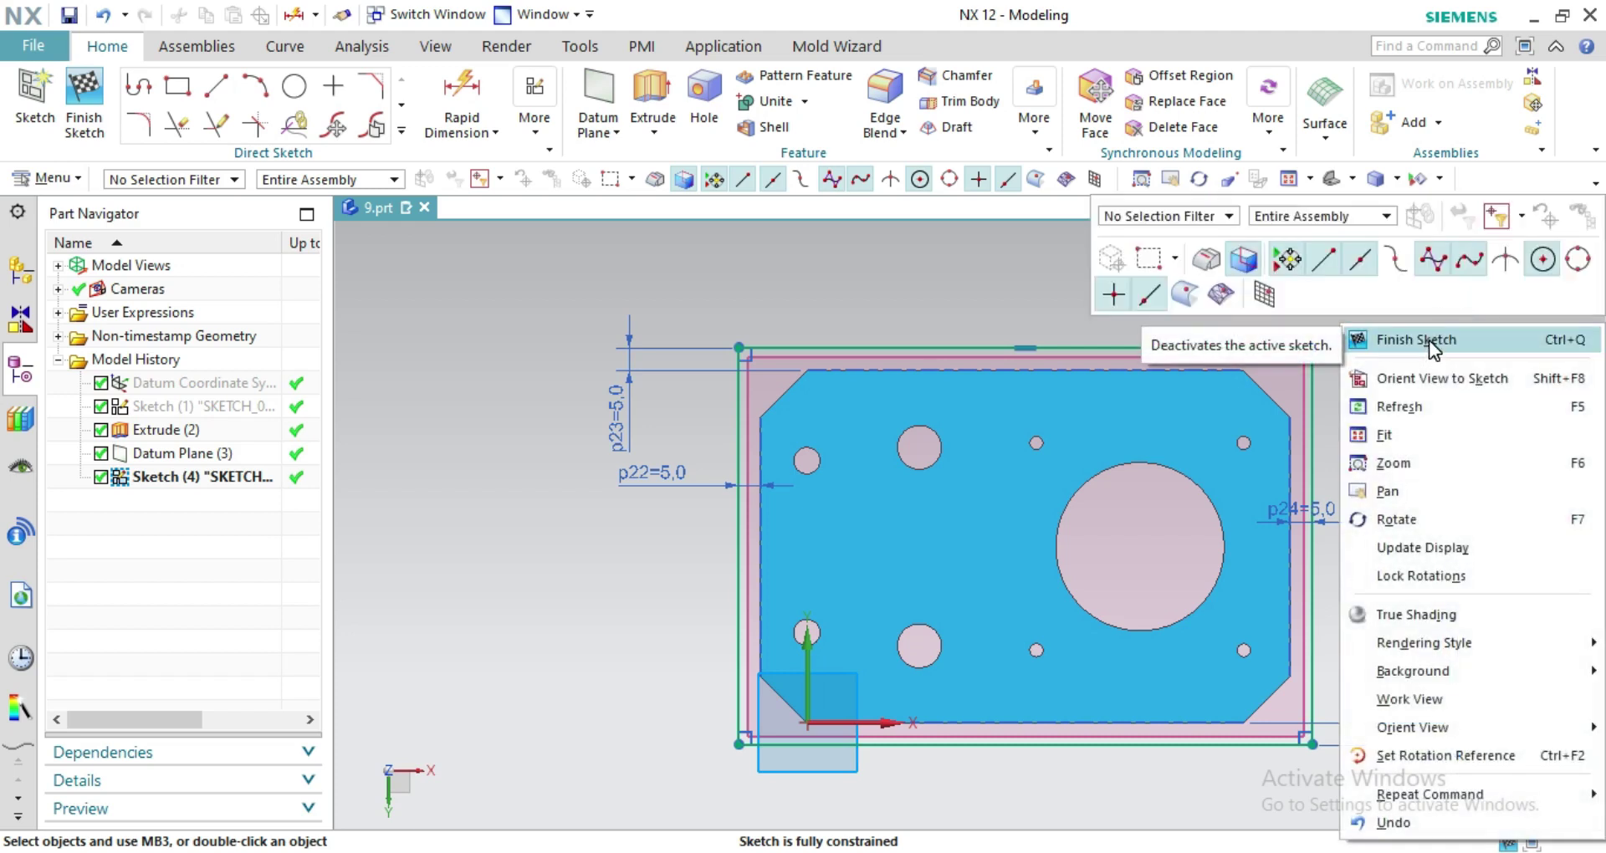
{"action": "left_click", "coordinate": [1428, 340]}
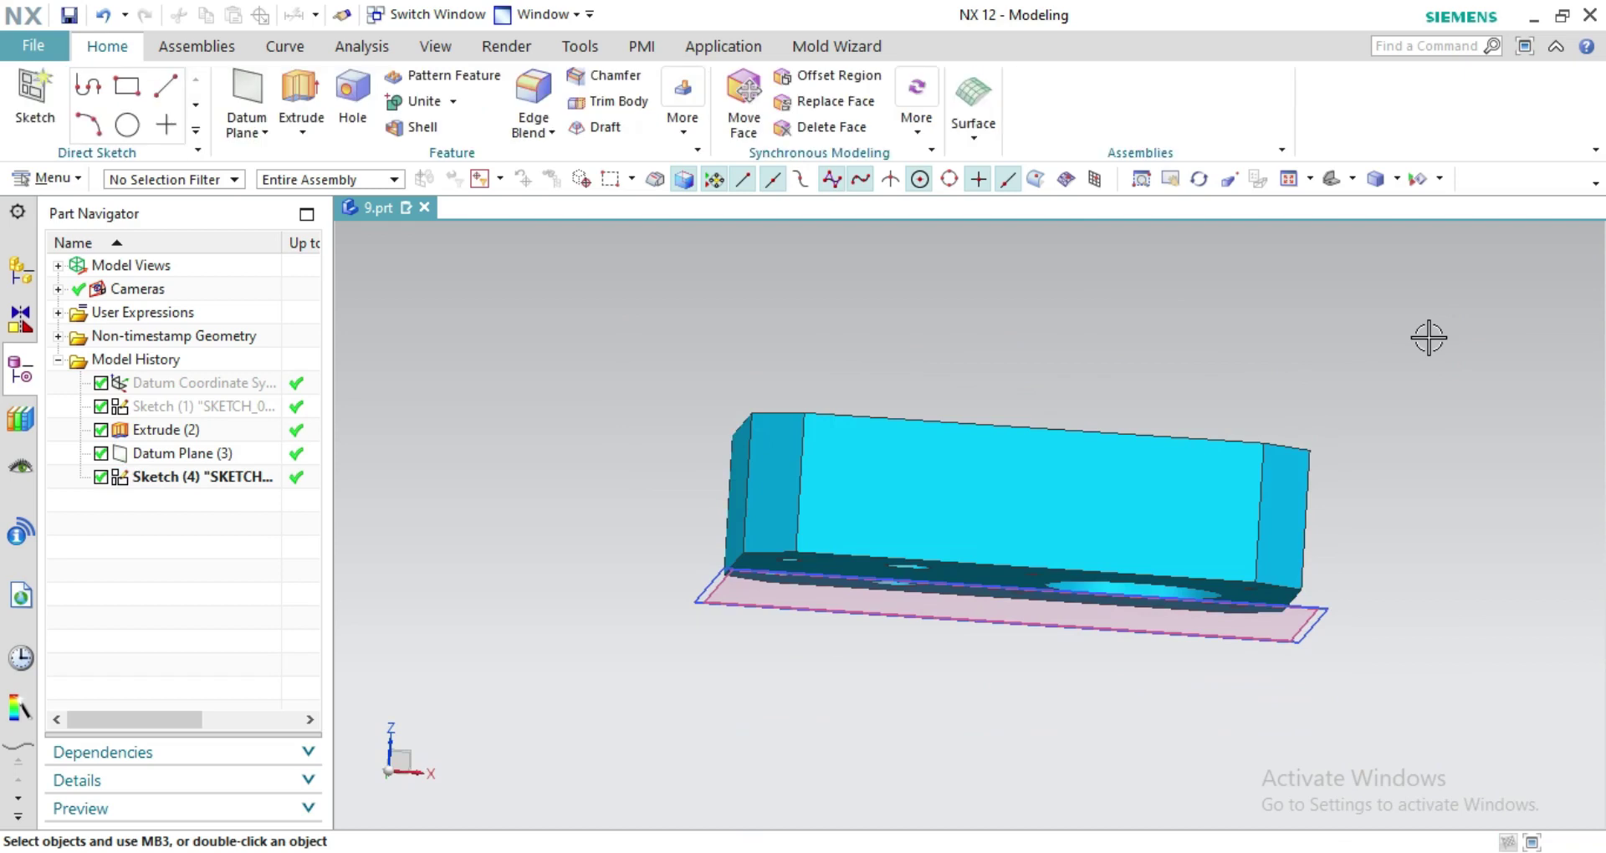
{"action": "middle_click_drag", "start_coordinate": [1387, 323], "coordinate": [1362, 353]}
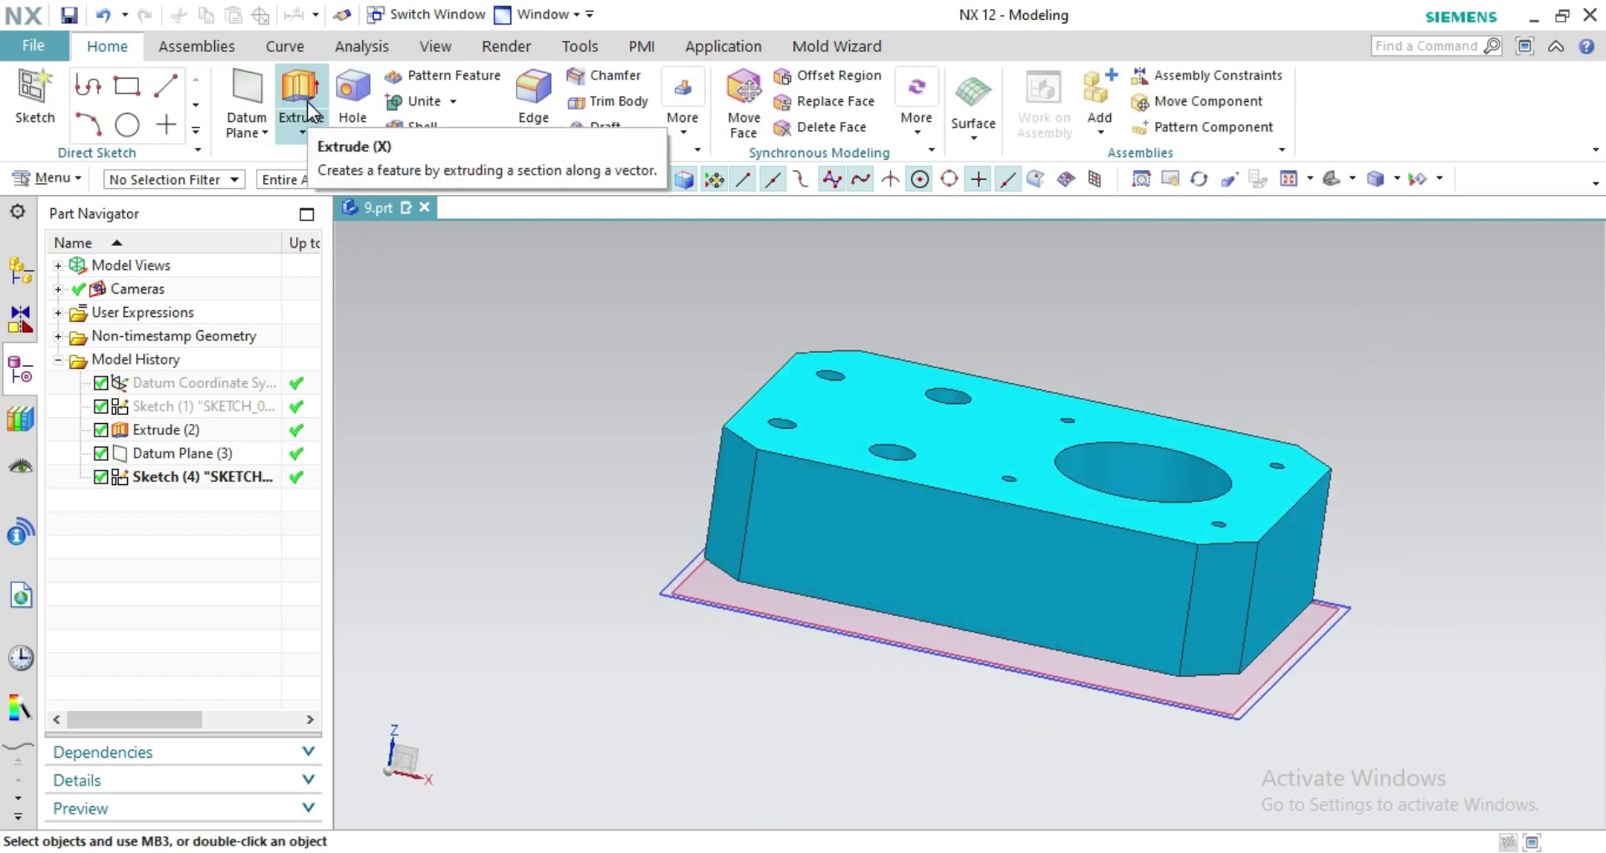
Extrude the enclosing rectangle with end distance -40 into a solid stock block
{"action": "left_click", "coordinate": [308, 102]}
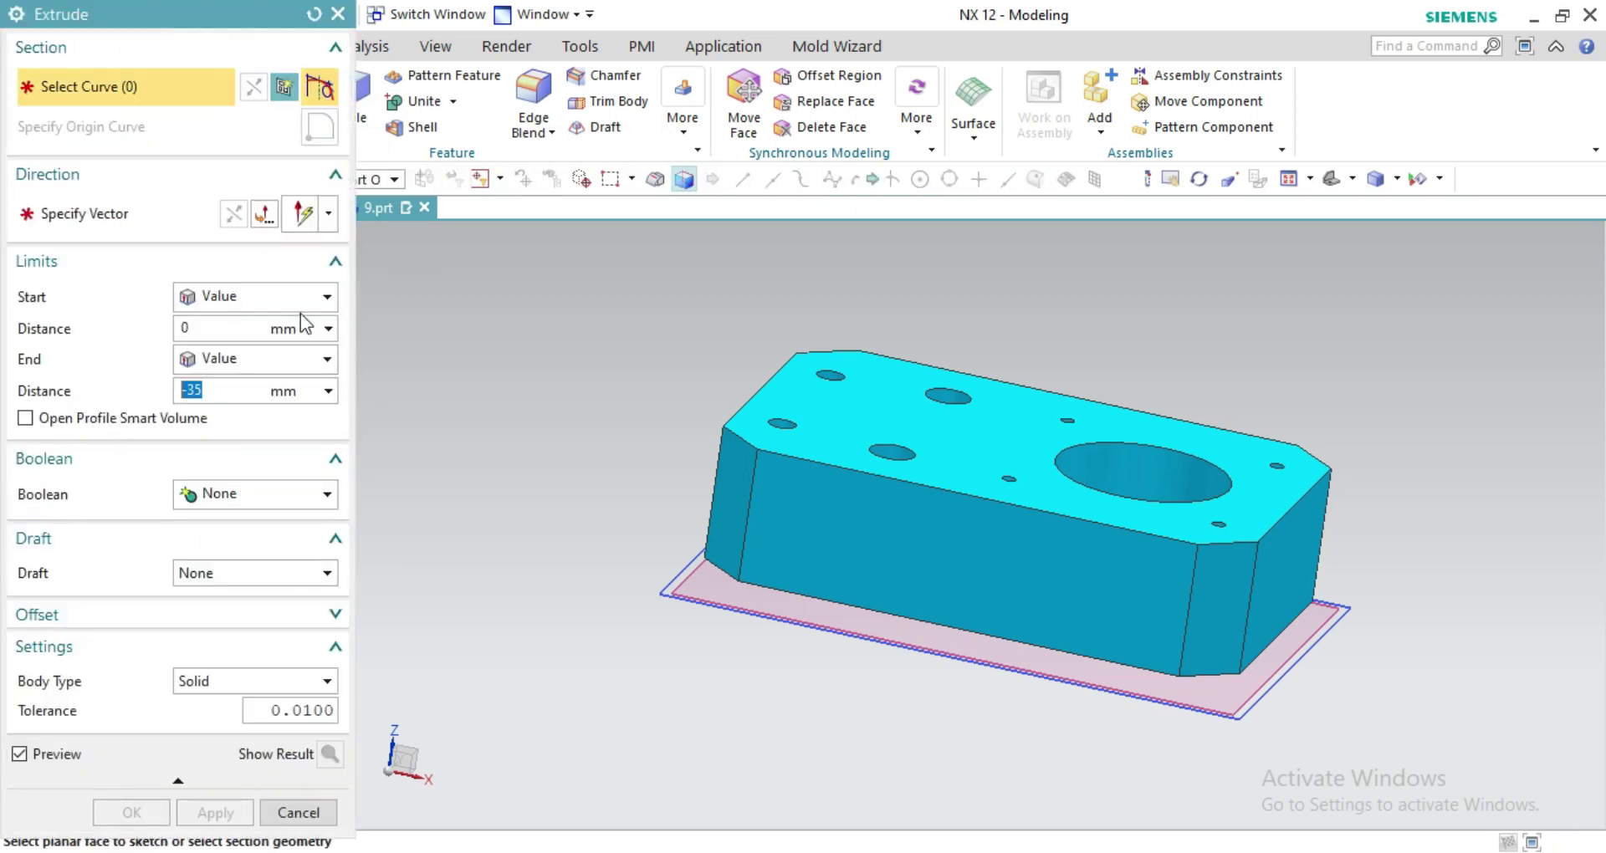
{"action": "left_click", "coordinate": [666, 600]}
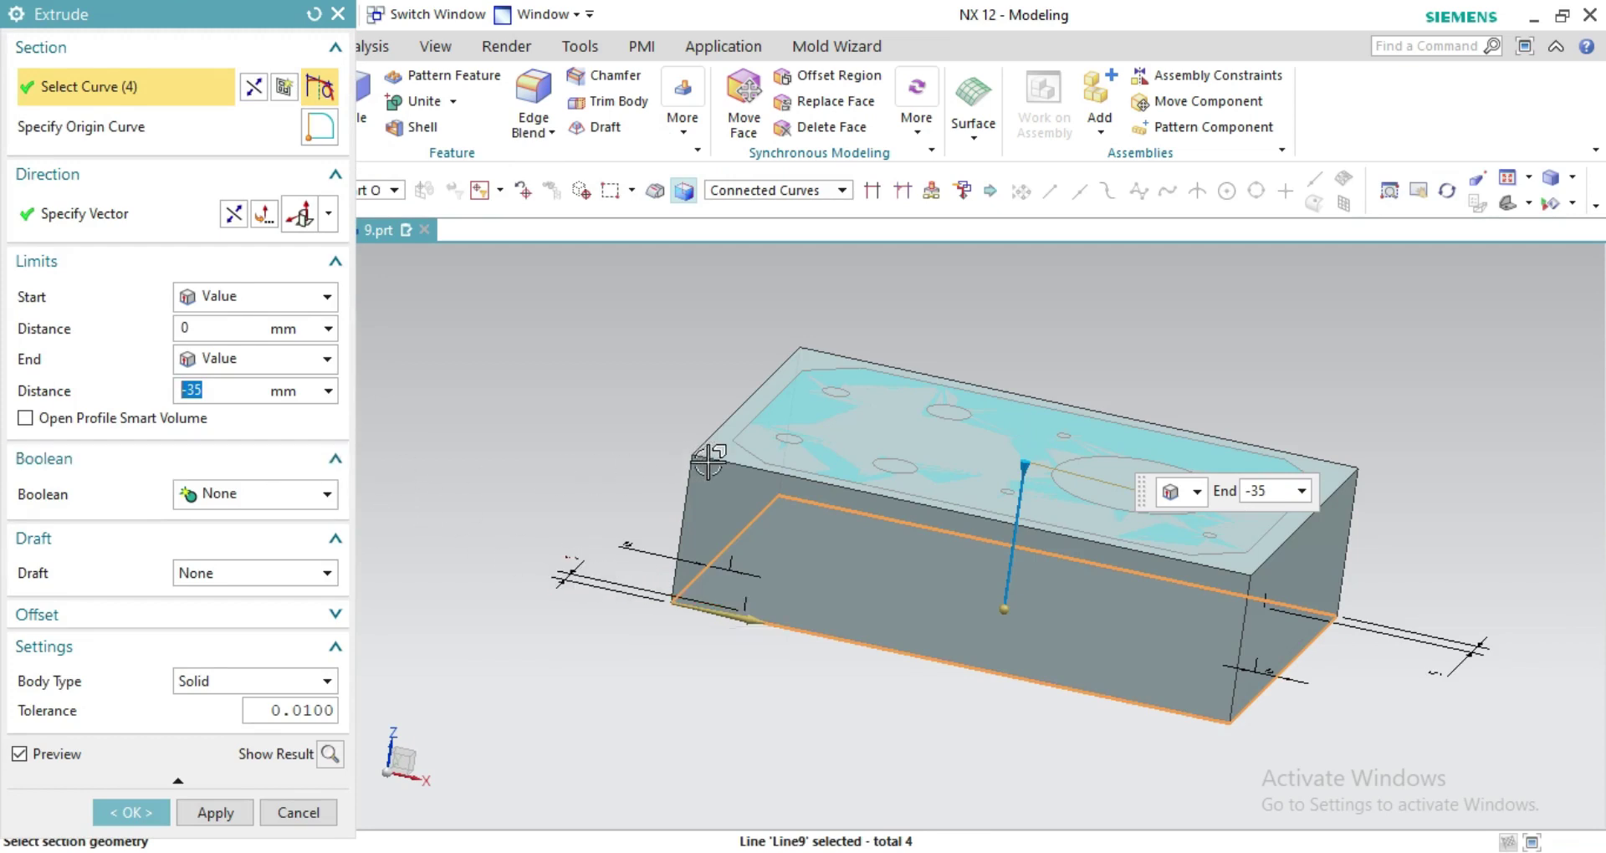
{"action": "middle_click_drag", "start_coordinate": [852, 667], "coordinate": [851, 671]}
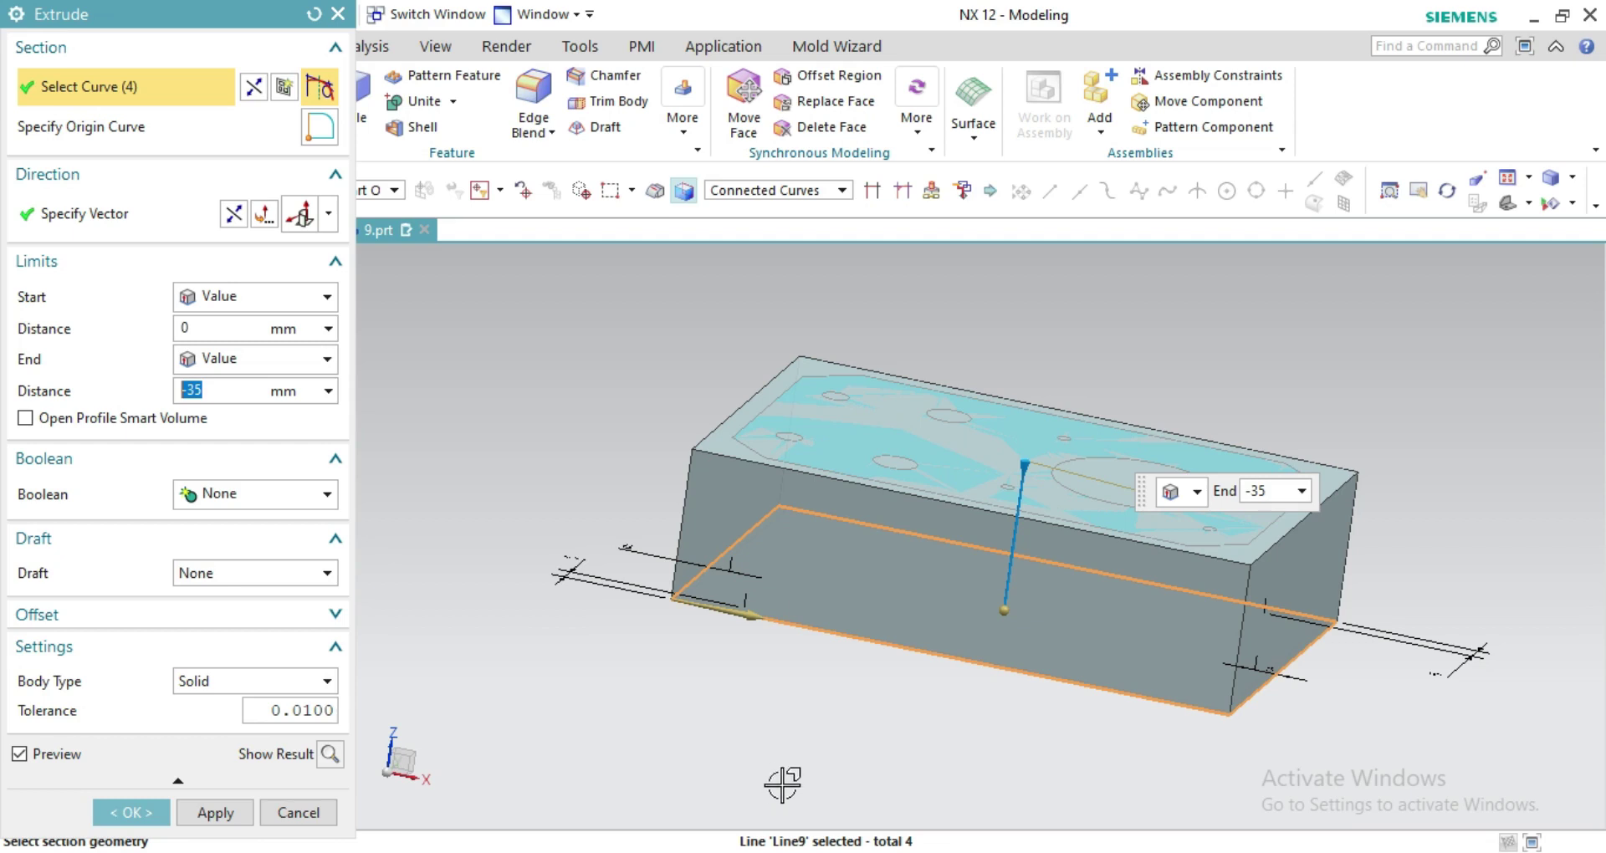
{"action": "left_click", "coordinate": [217, 390]}
{"action": "key", "text": "BackSpace"}
{"action": "key", "text": "BackSpace"}
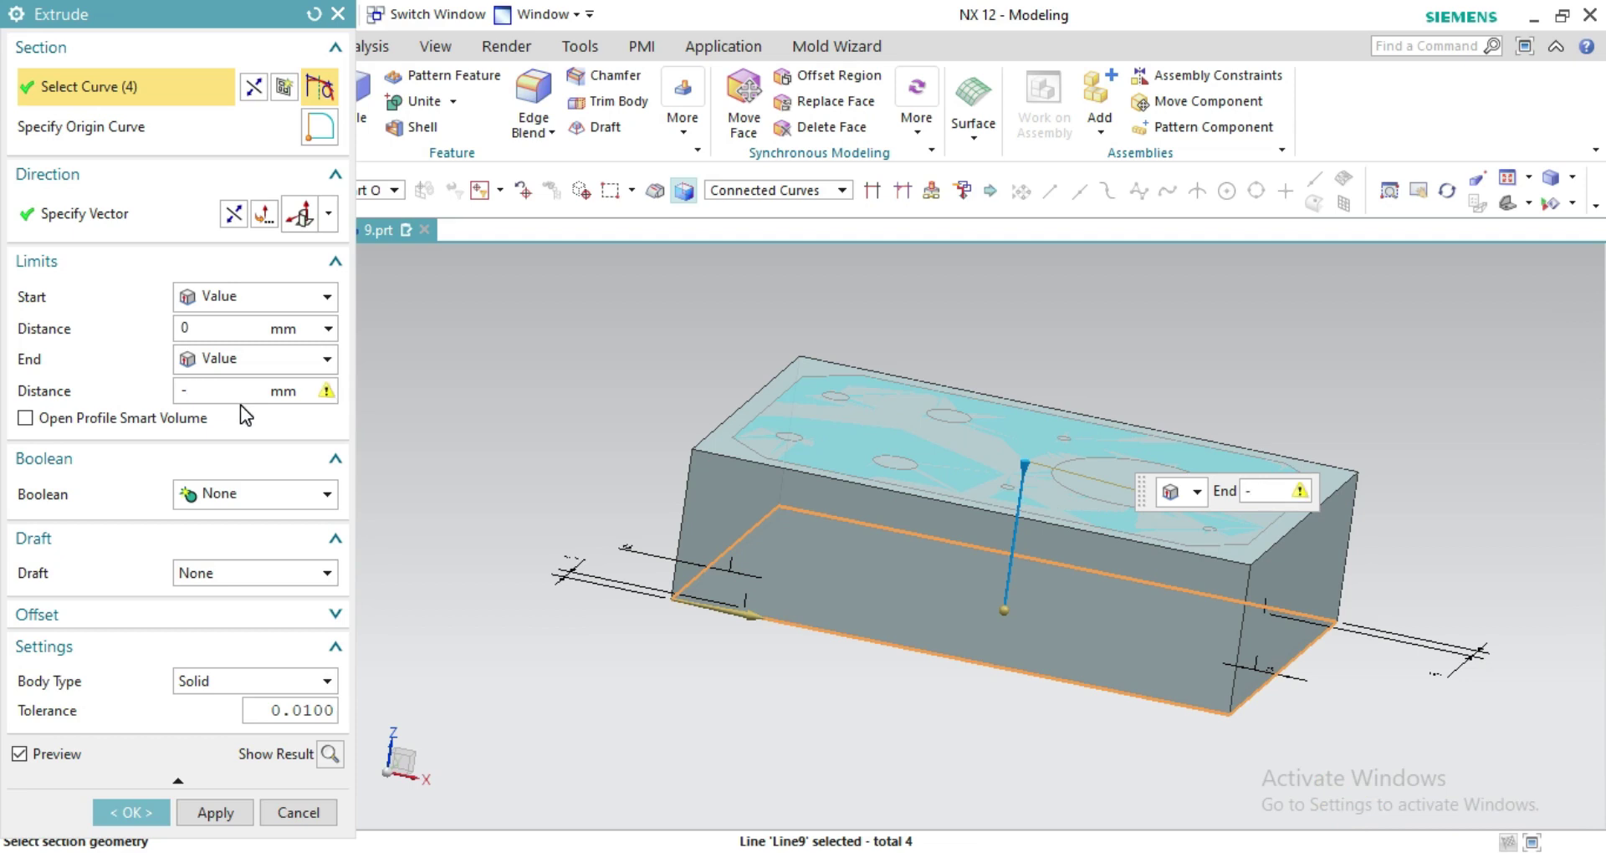
{"action": "type", "text": "4"}
{"action": "type", "text": "0"}
{"action": "key", "text": "Return"}
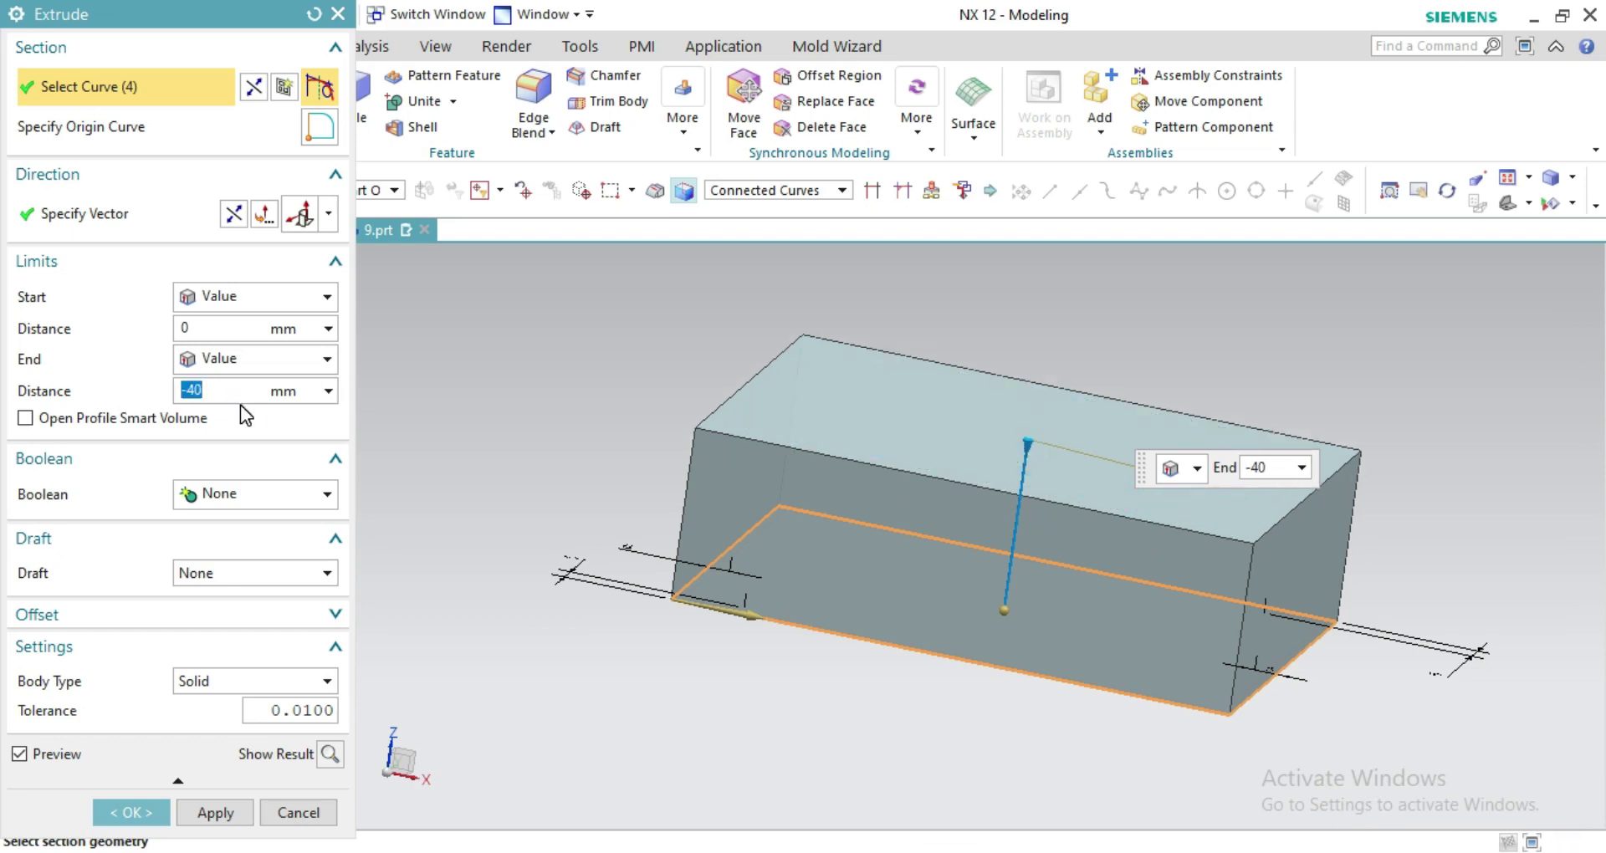
{"action": "left_click", "coordinate": [130, 812]}
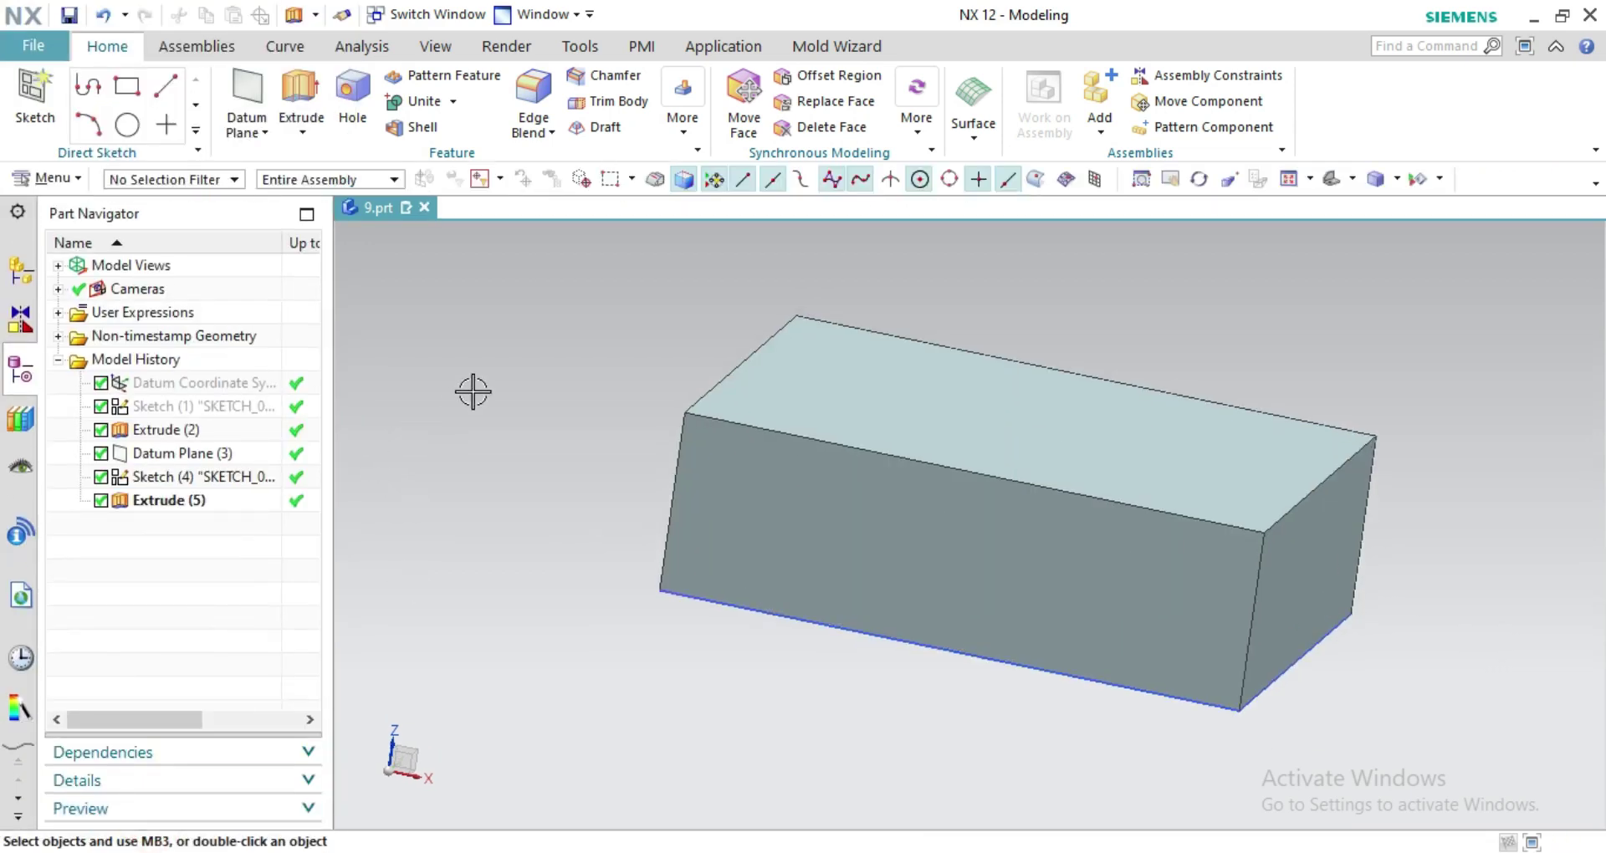
Set the stock block's translucency to 70 in Edit Object Display
{"action": "left_click", "coordinate": [795, 474]}
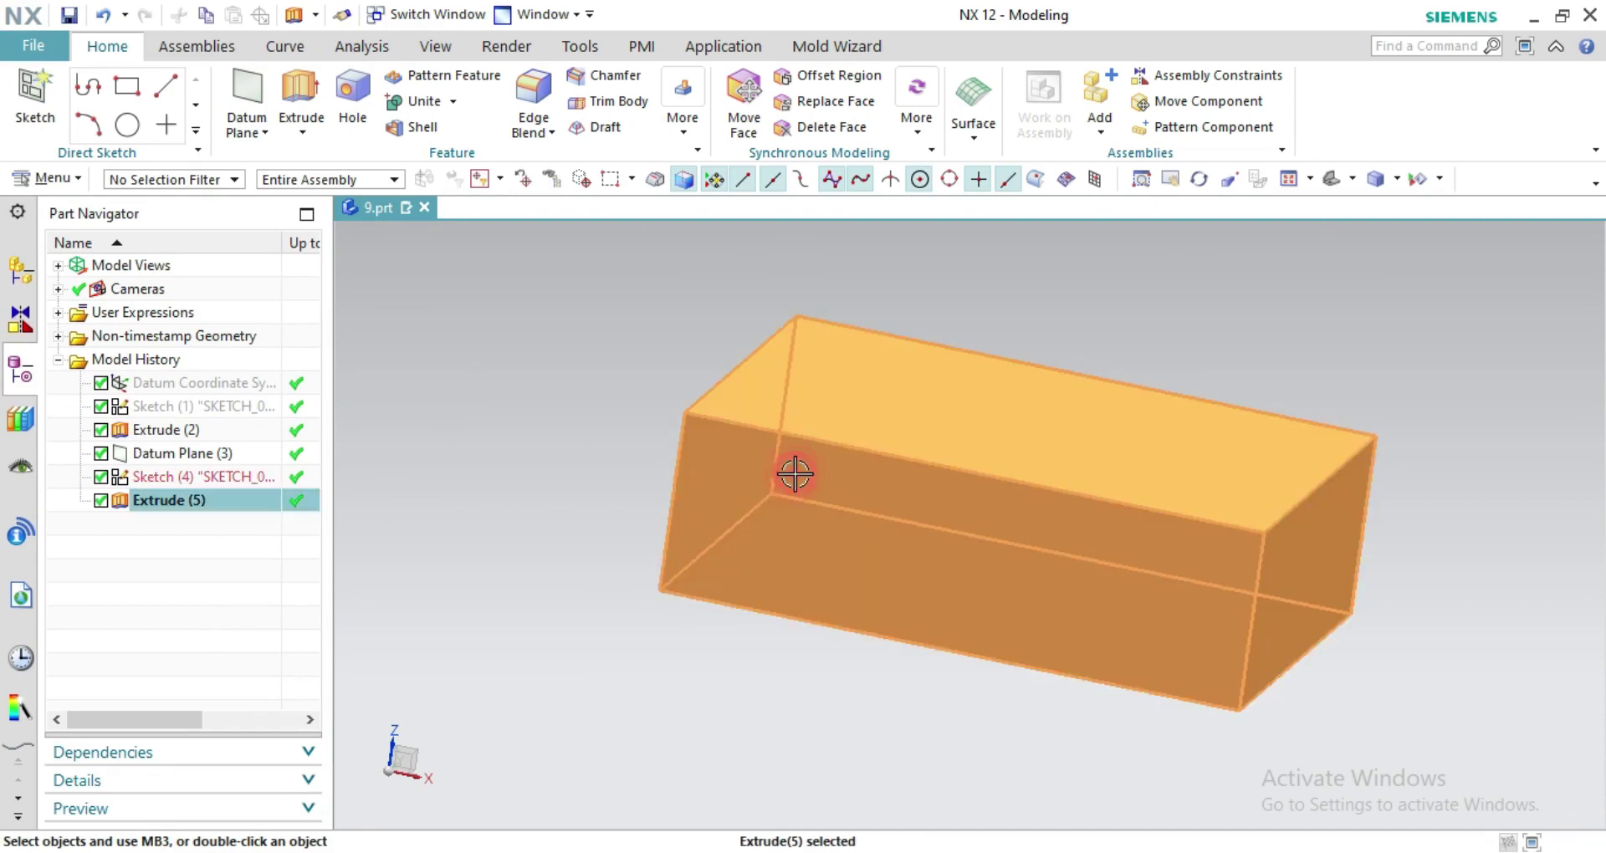
{"action": "left_click", "coordinate": [432, 48]}
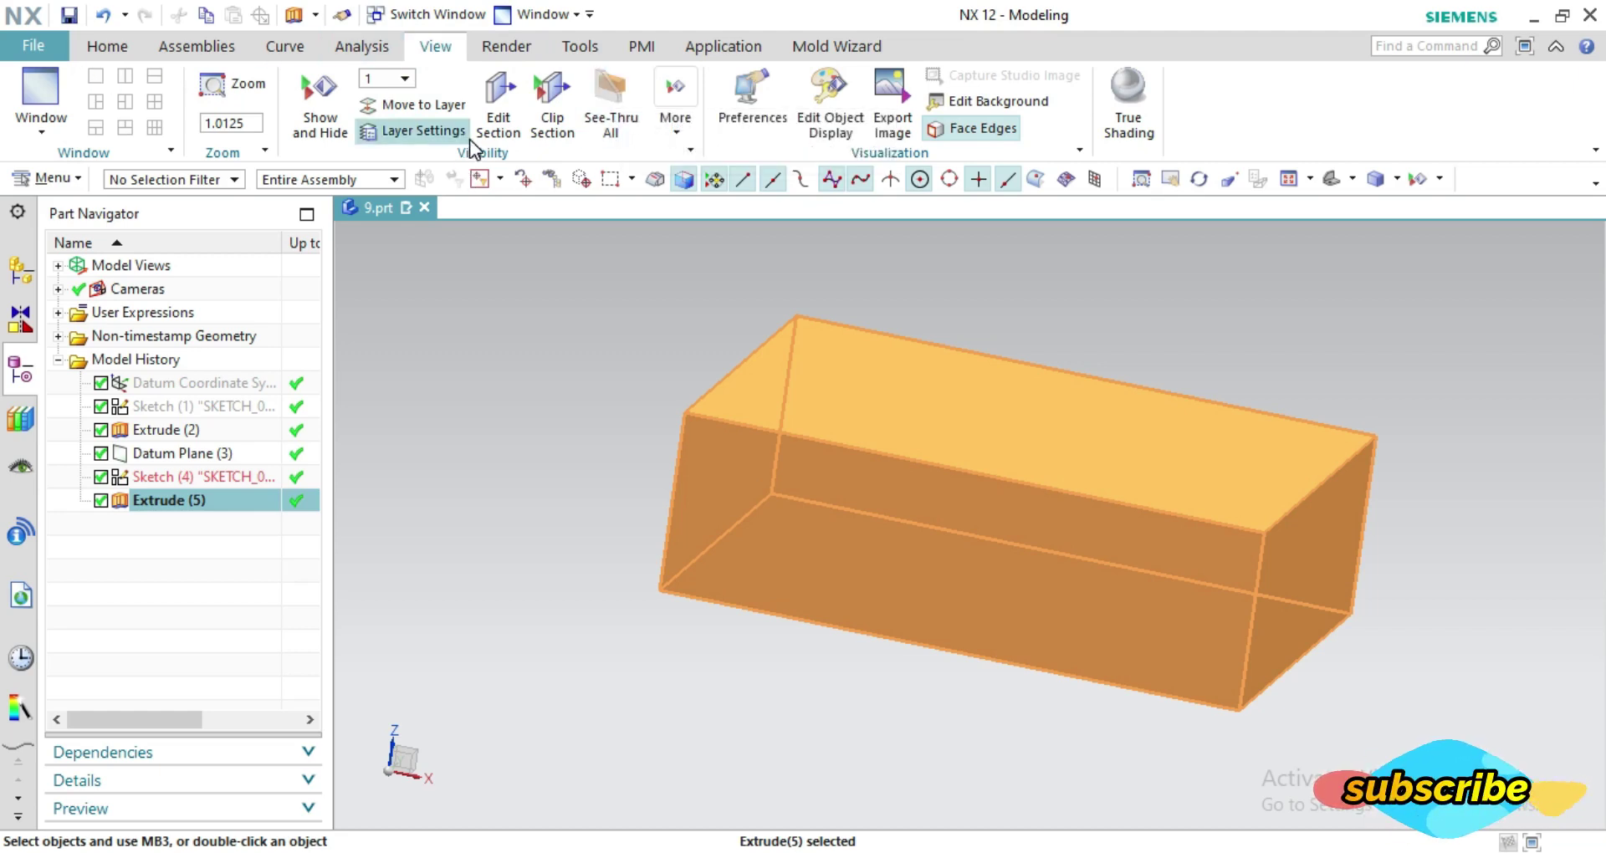
{"action": "left_click", "coordinate": [836, 117]}
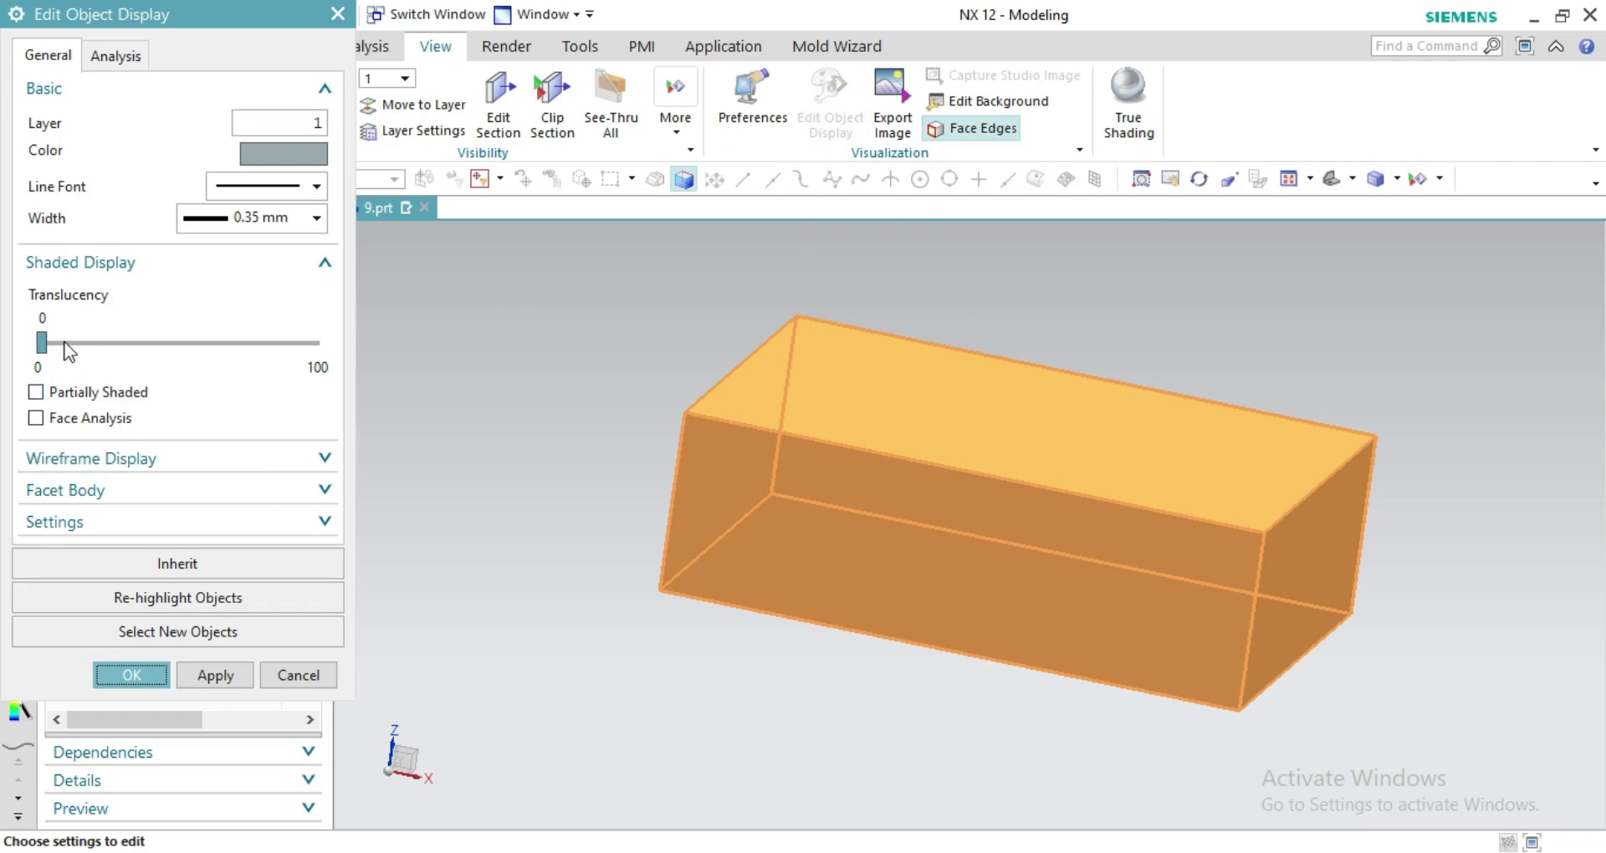
{"action": "left_click_drag", "start_coordinate": [42, 342], "coordinate": [239, 343]}
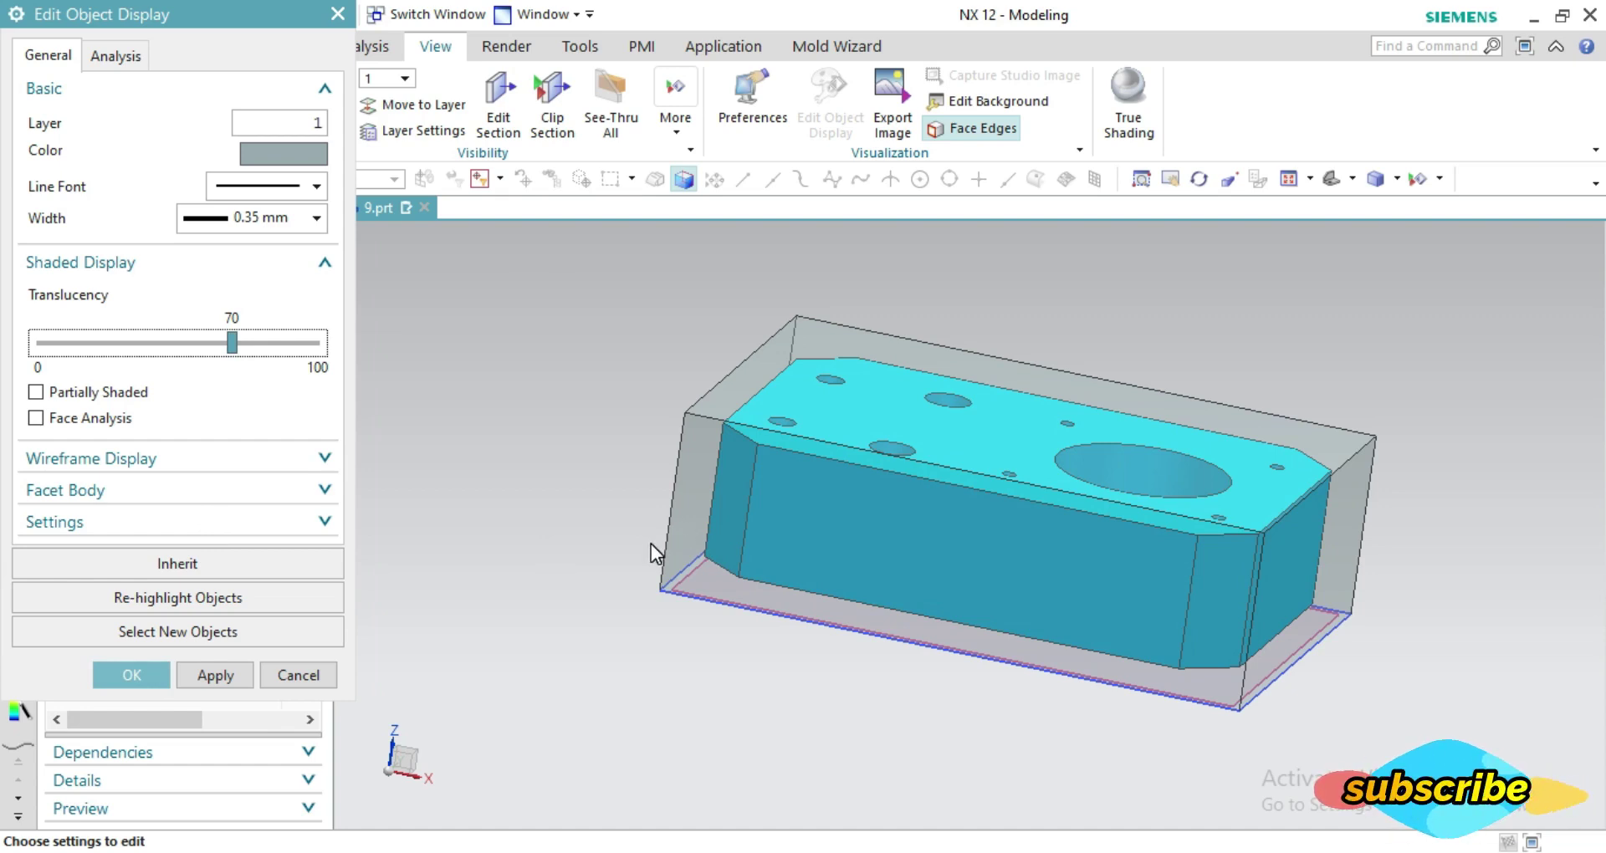
{"action": "left_click", "coordinate": [154, 675]}
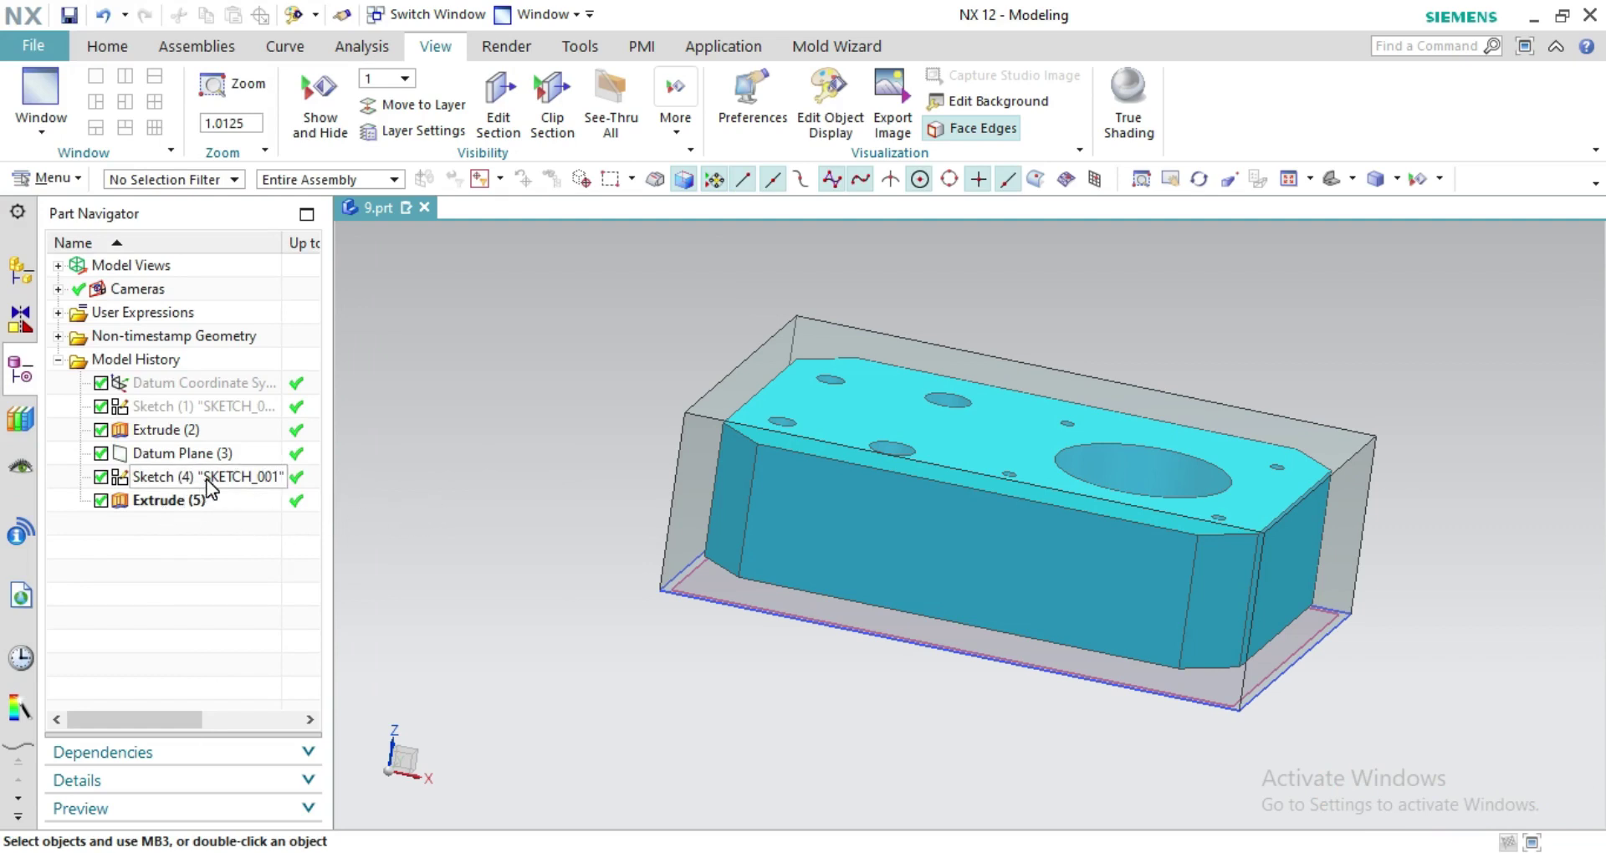
{"action": "left_click", "coordinate": [191, 429]}
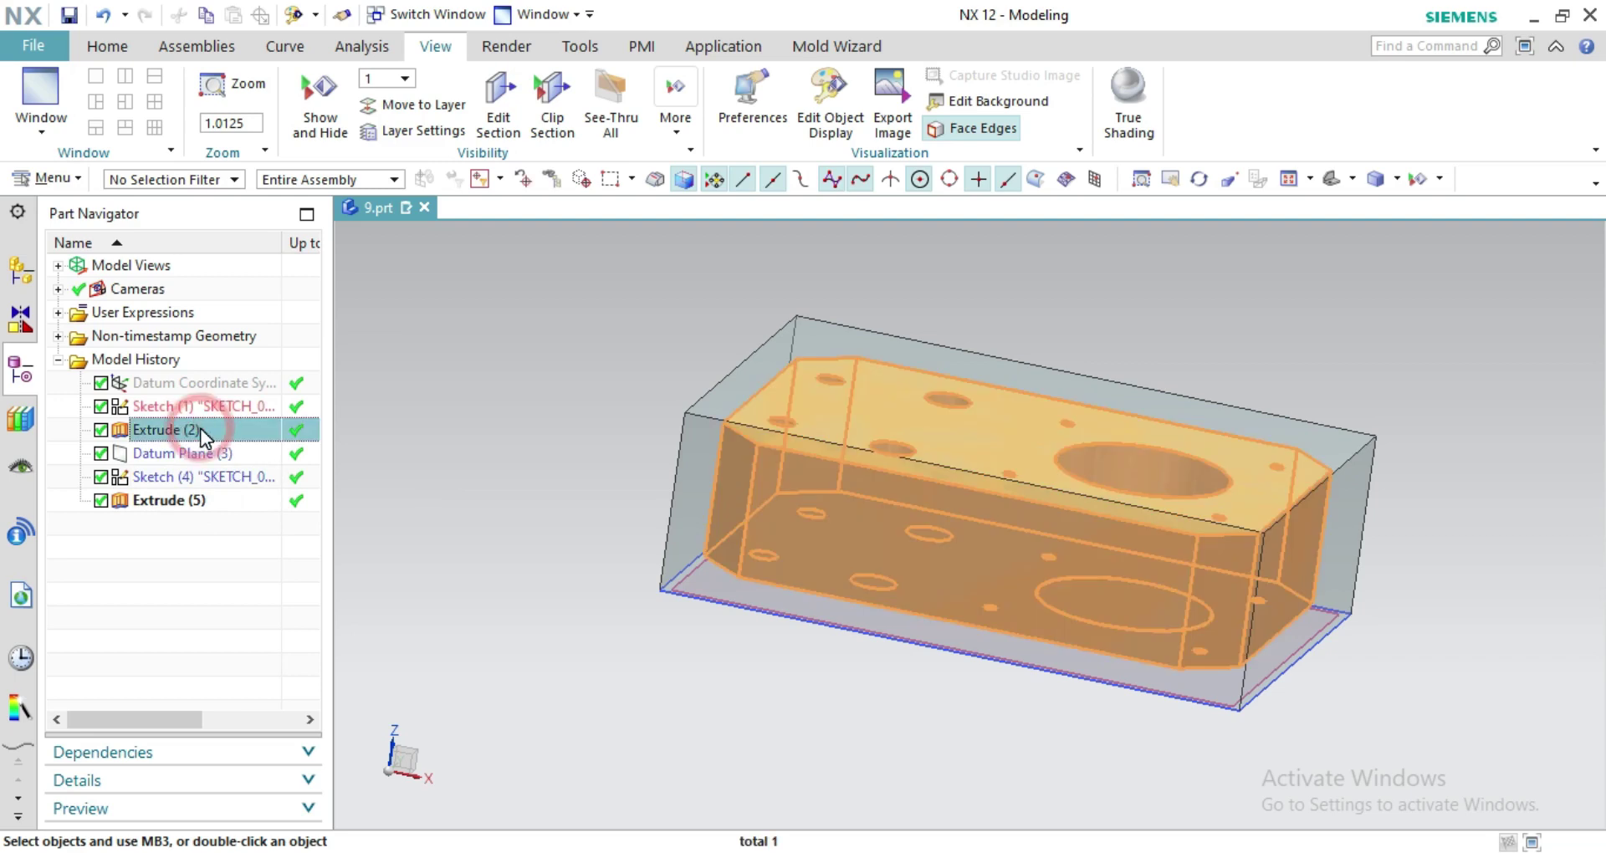
{"action": "left_click", "coordinate": [194, 500]}
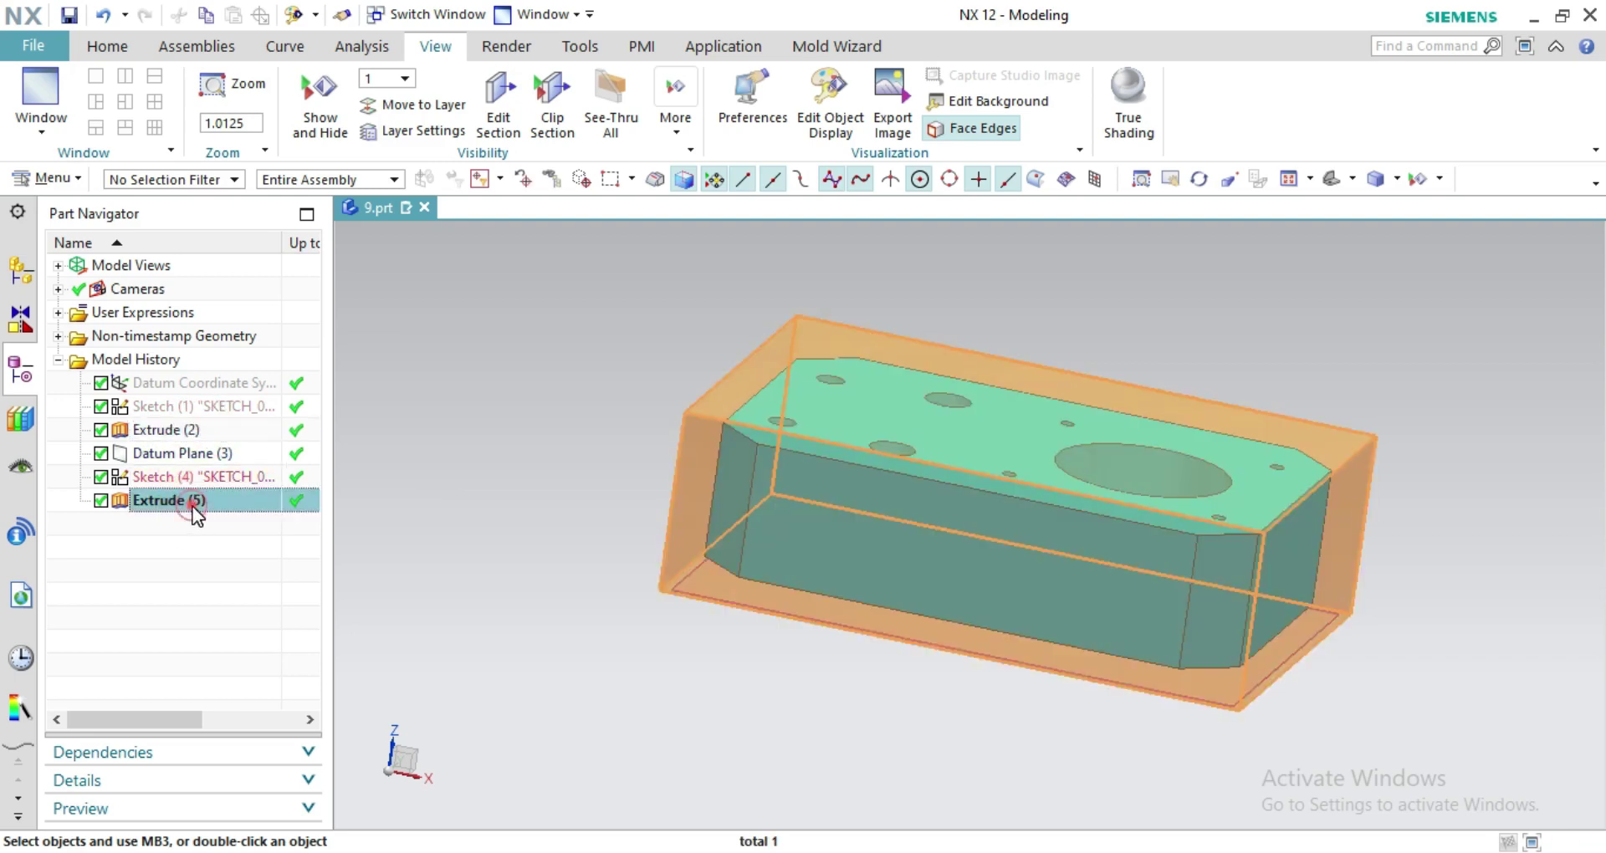
{"action": "double_click", "coordinate": [192, 502]}
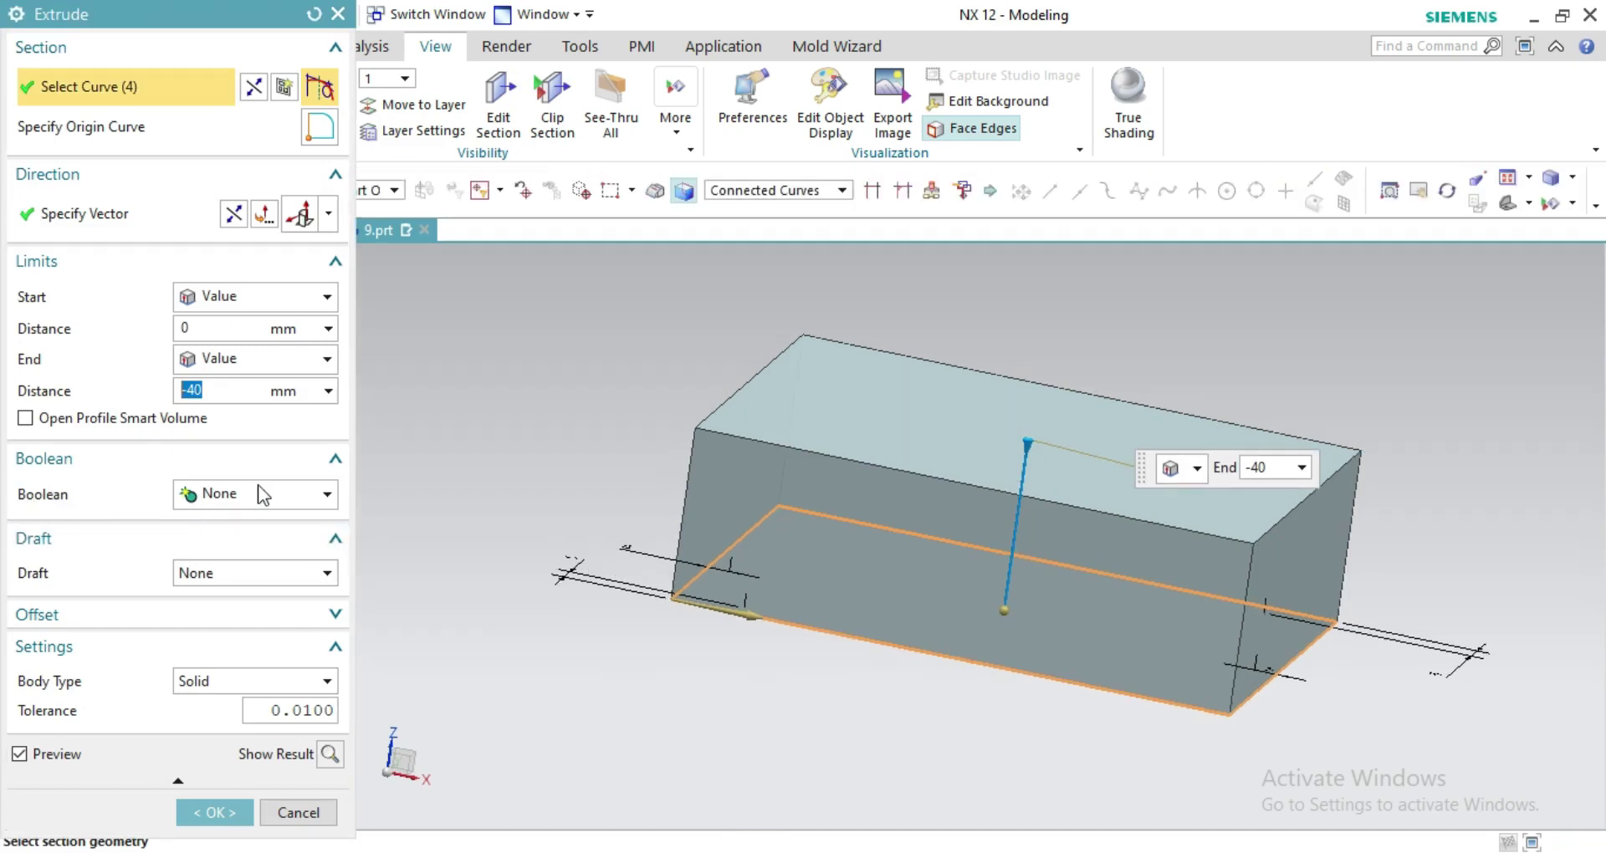
{"action": "left_click", "coordinate": [310, 502]}
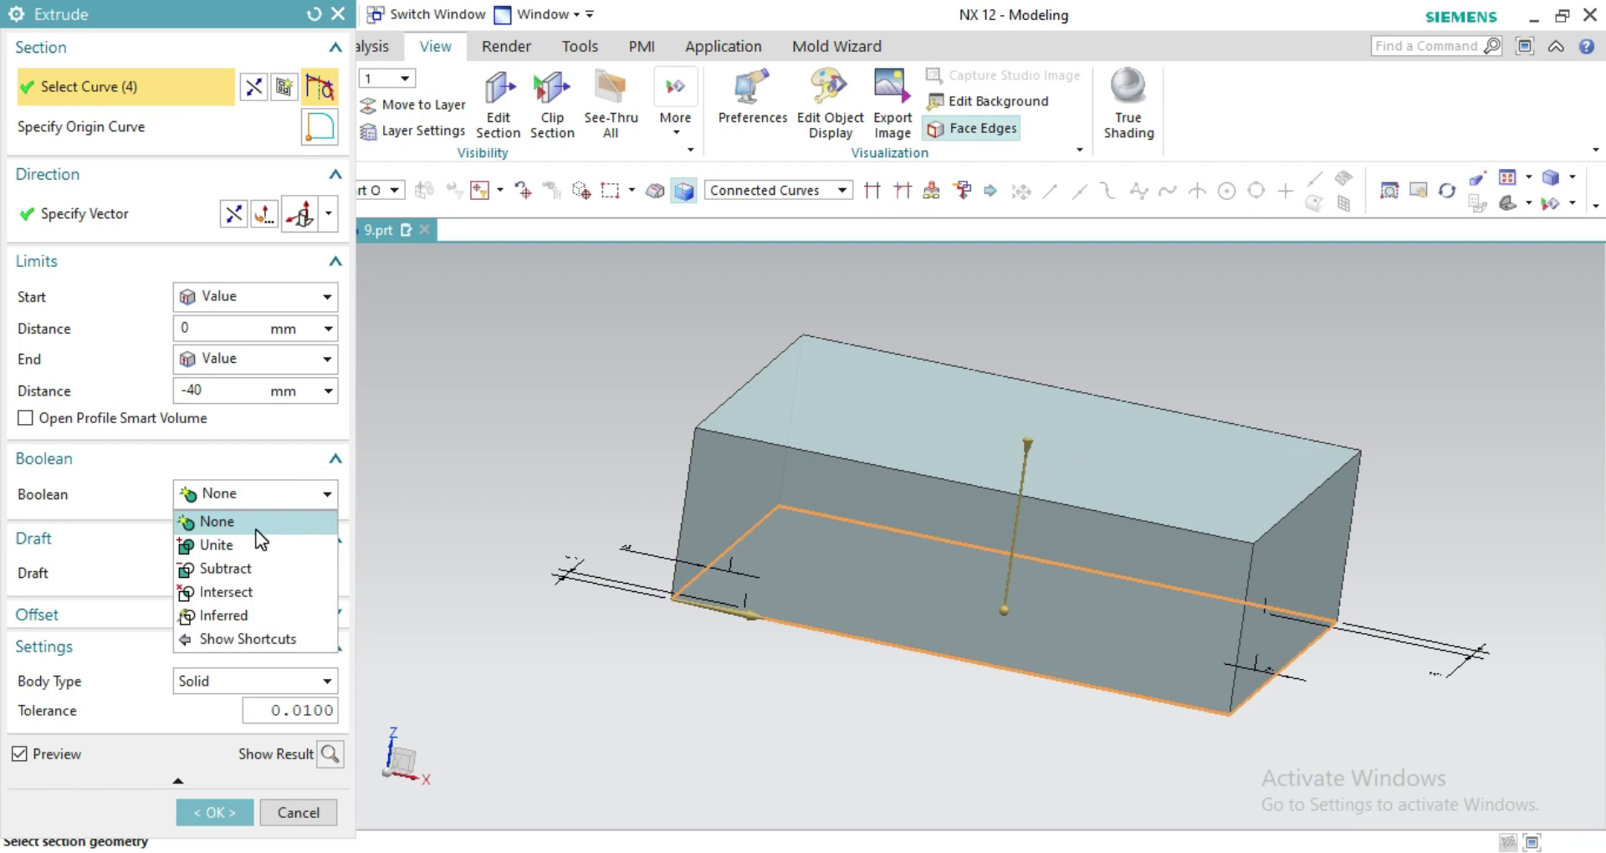
{"action": "left_click", "coordinate": [266, 522]}
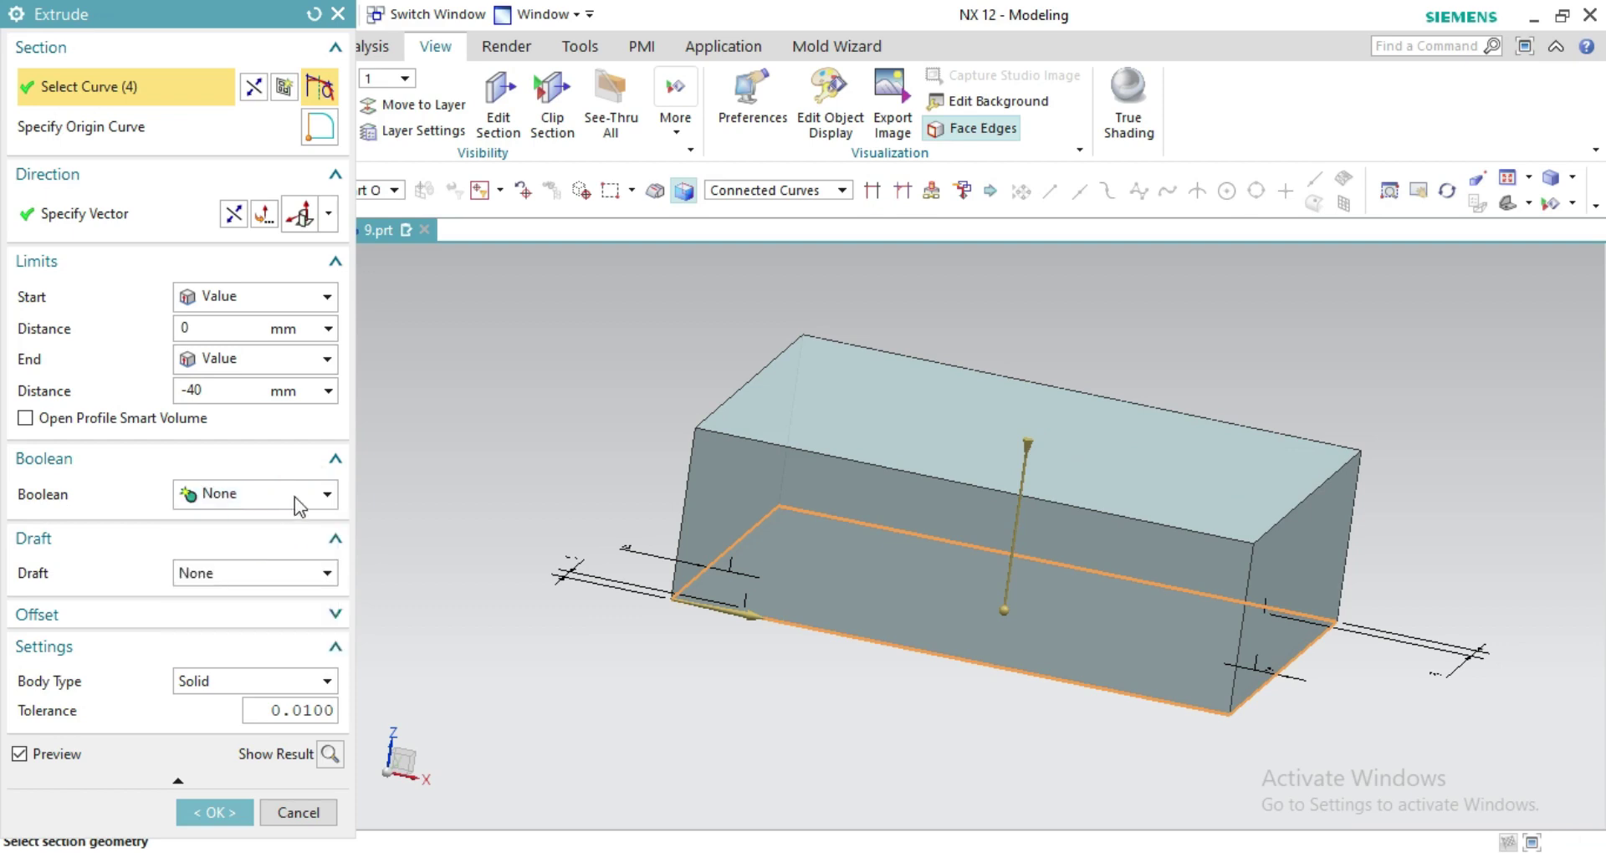
{"action": "left_click", "coordinate": [294, 497]}
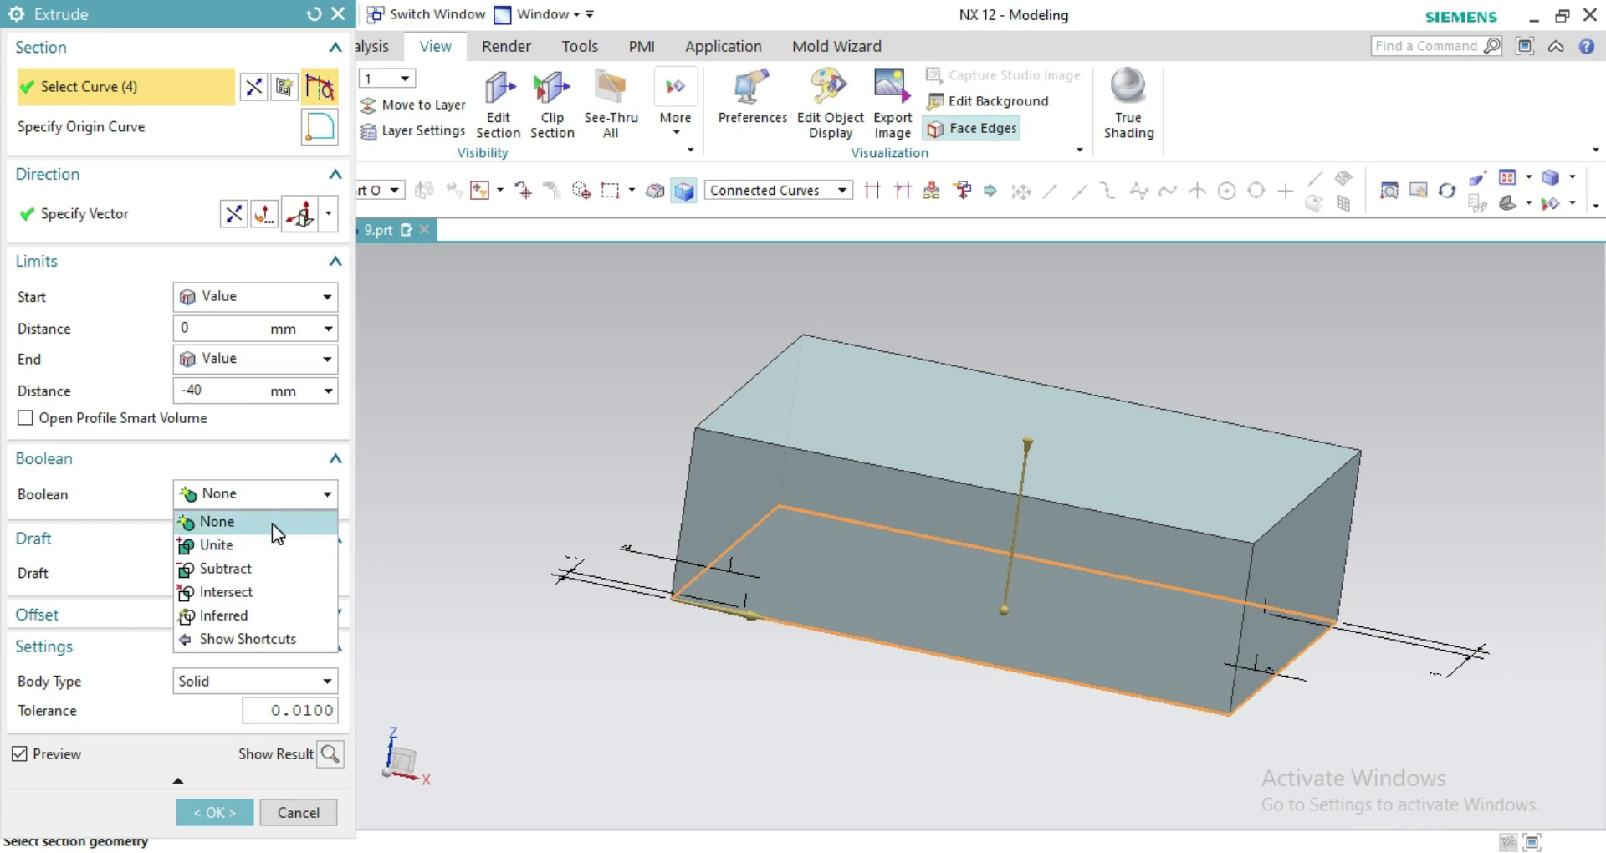
{"action": "left_click", "coordinate": [273, 524]}
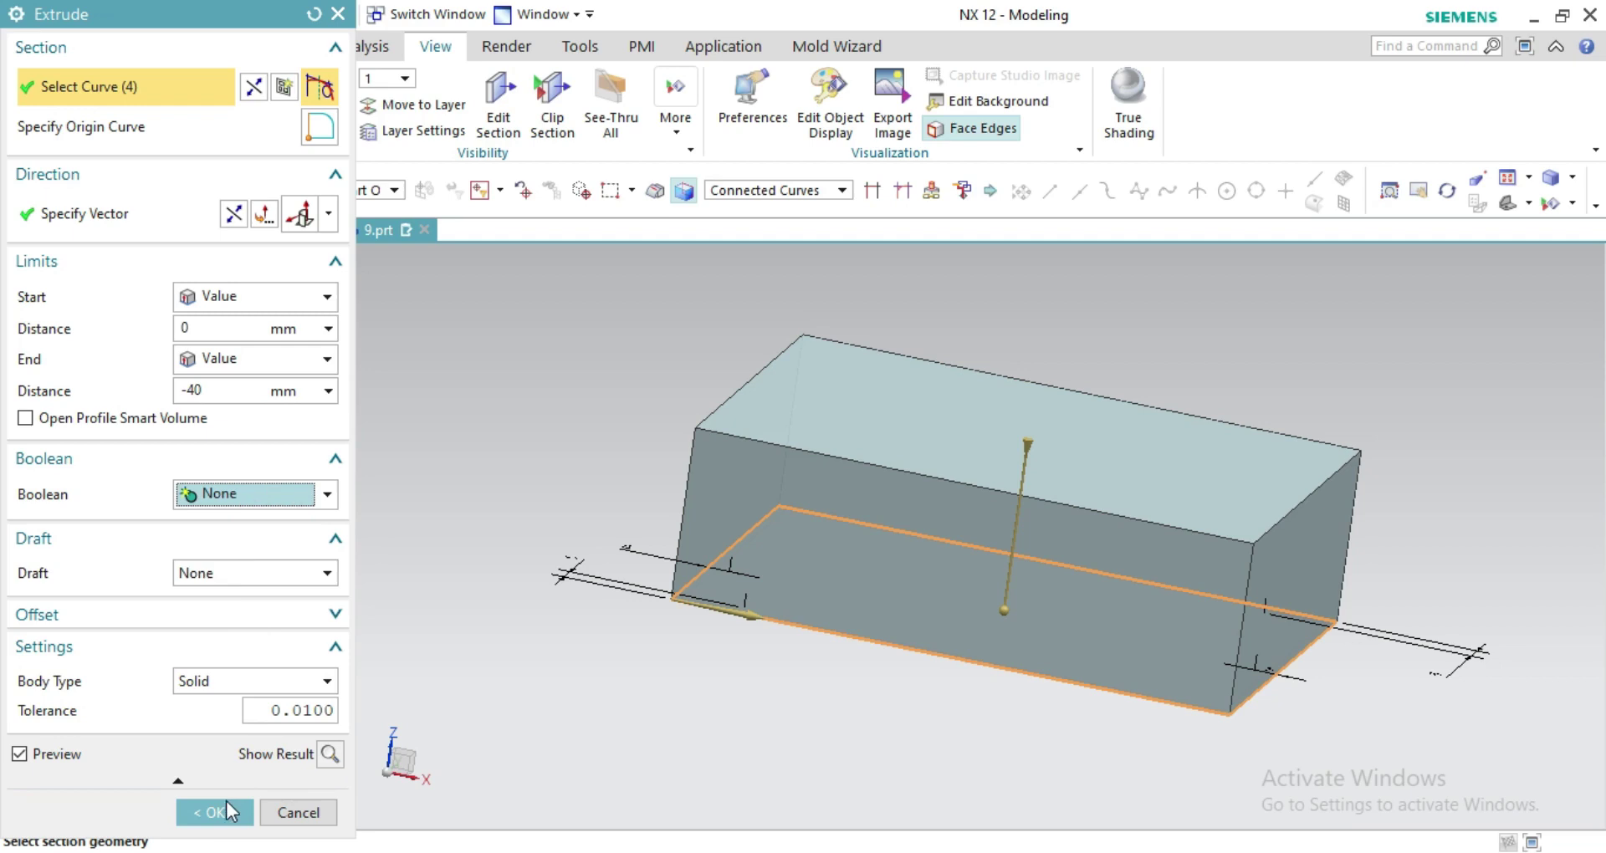
{"action": "left_click", "coordinate": [224, 810]}
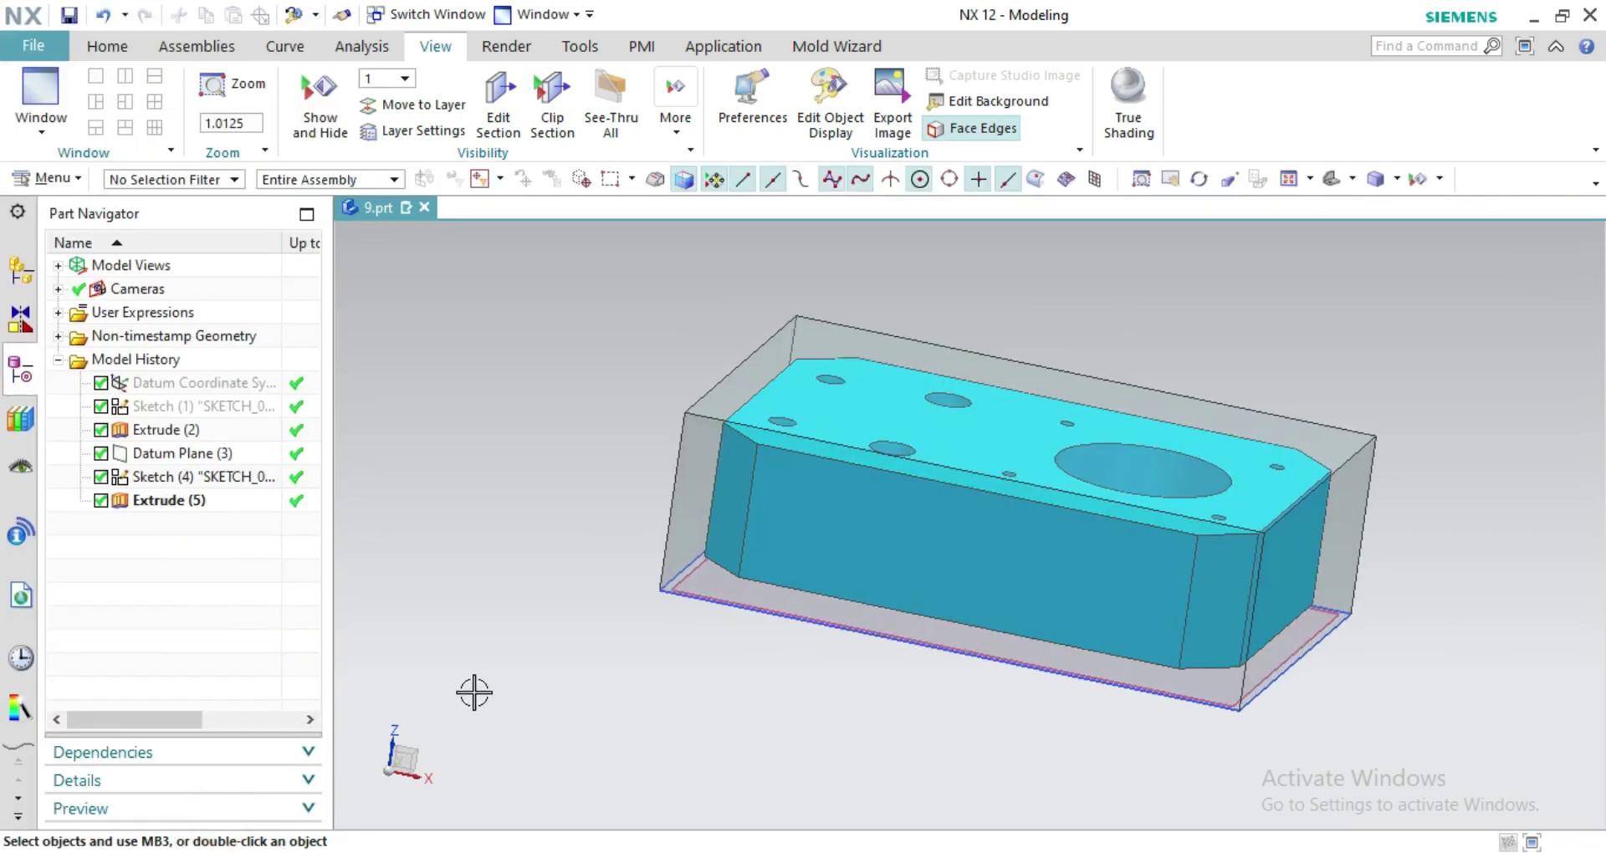
Start the Manufacturing application with the cam_general setup and mill_planar
{"action": "left_click", "coordinate": [109, 47]}
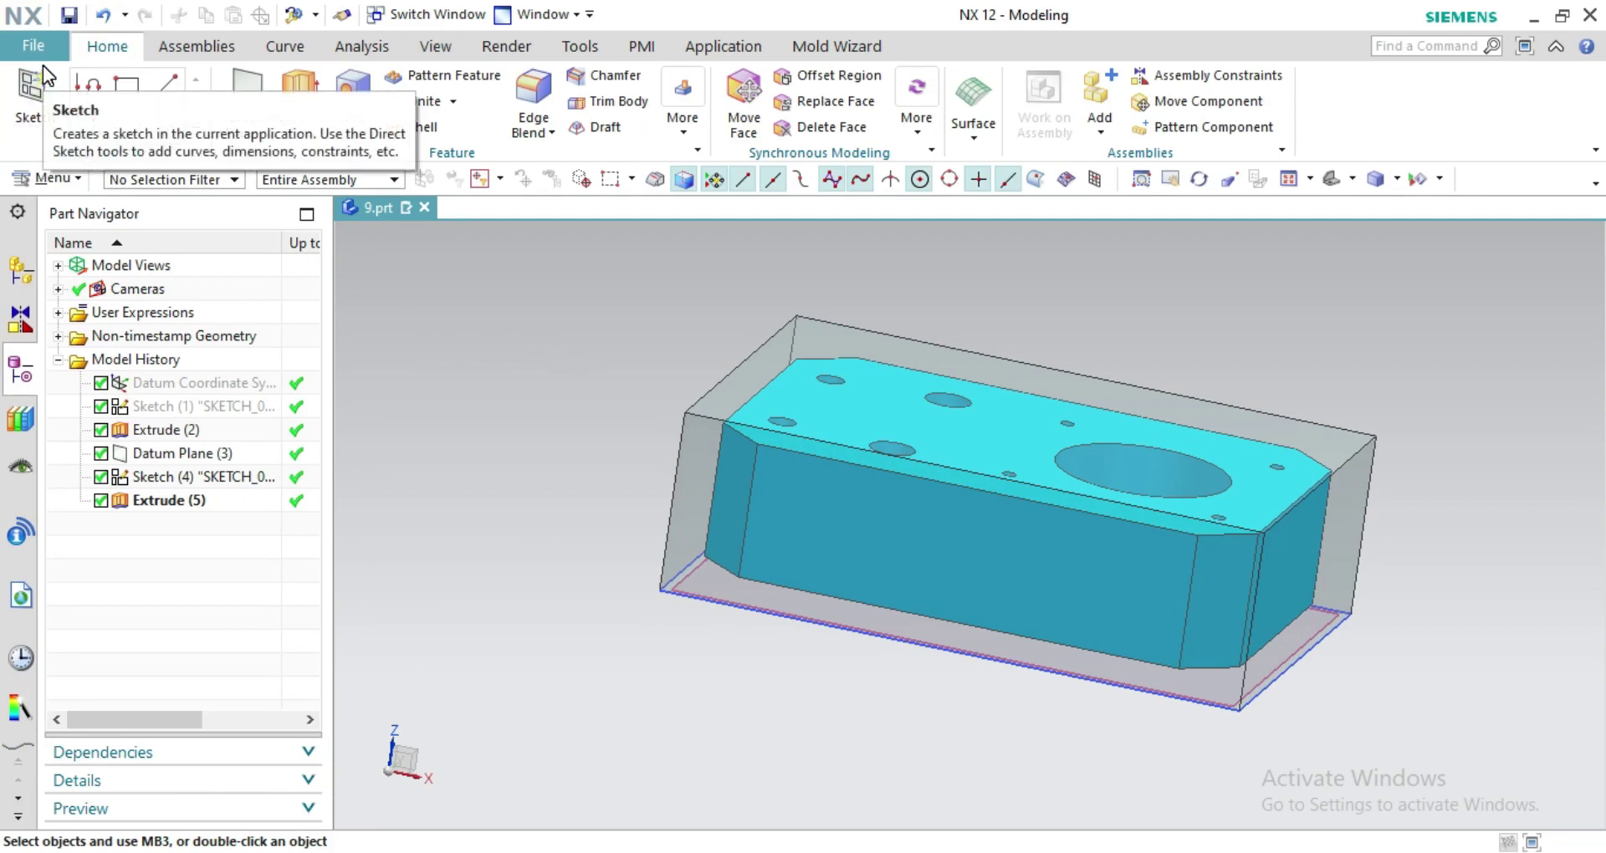
{"action": "left_click", "coordinate": [47, 54]}
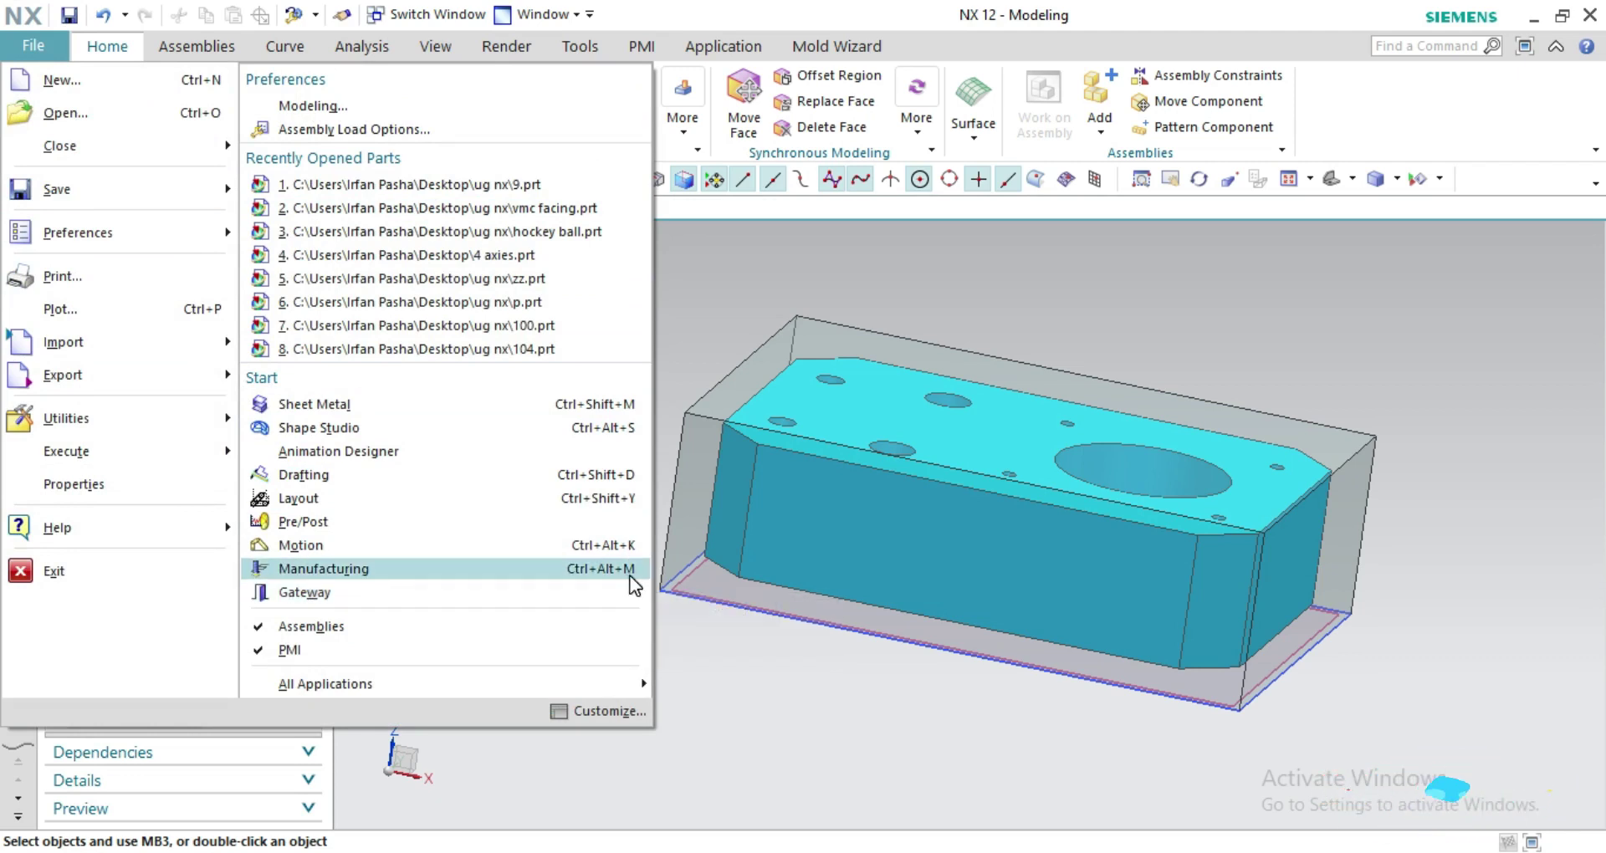
{"action": "left_click", "coordinate": [487, 572]}
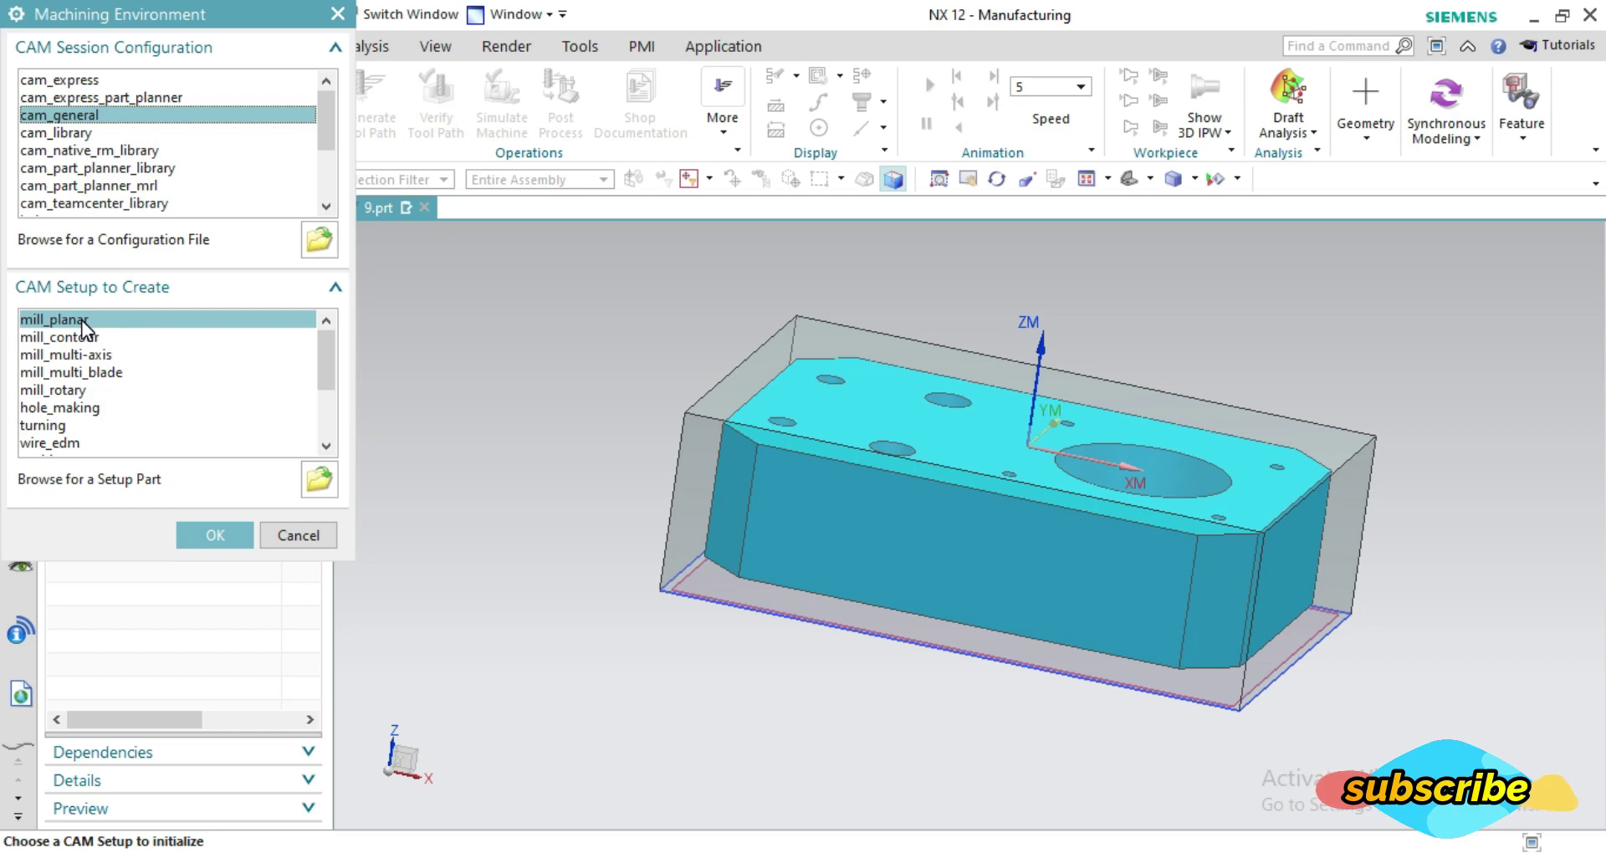
{"action": "left_click", "coordinate": [219, 534]}
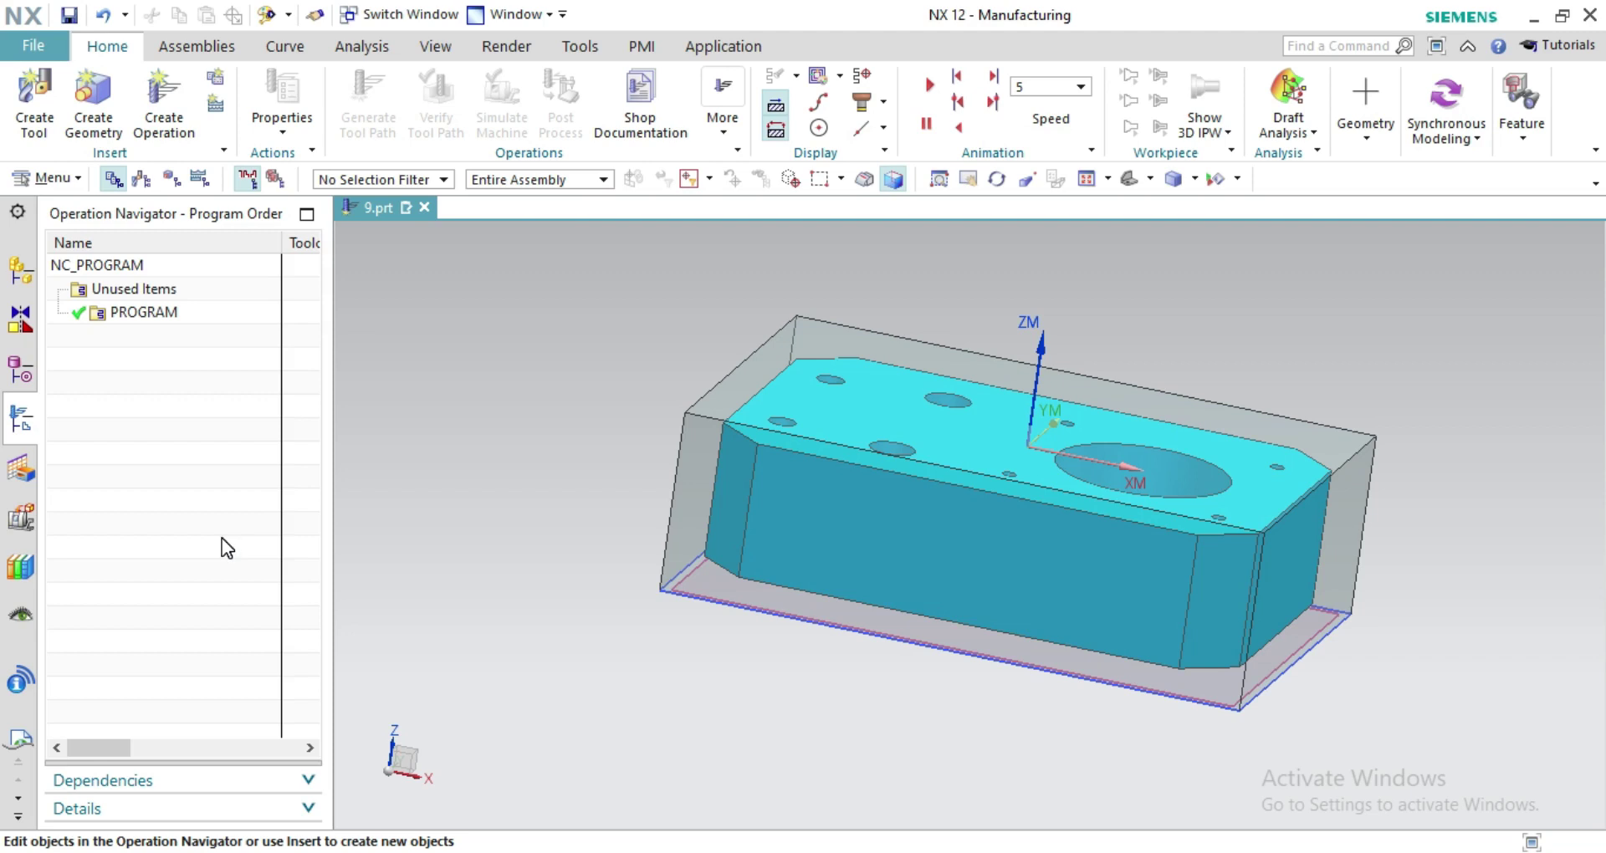
Cycle the Operation Navigator through Machine Tool and Program Order, ending on Geometry View
{"action": "left_click", "coordinate": [137, 181]}
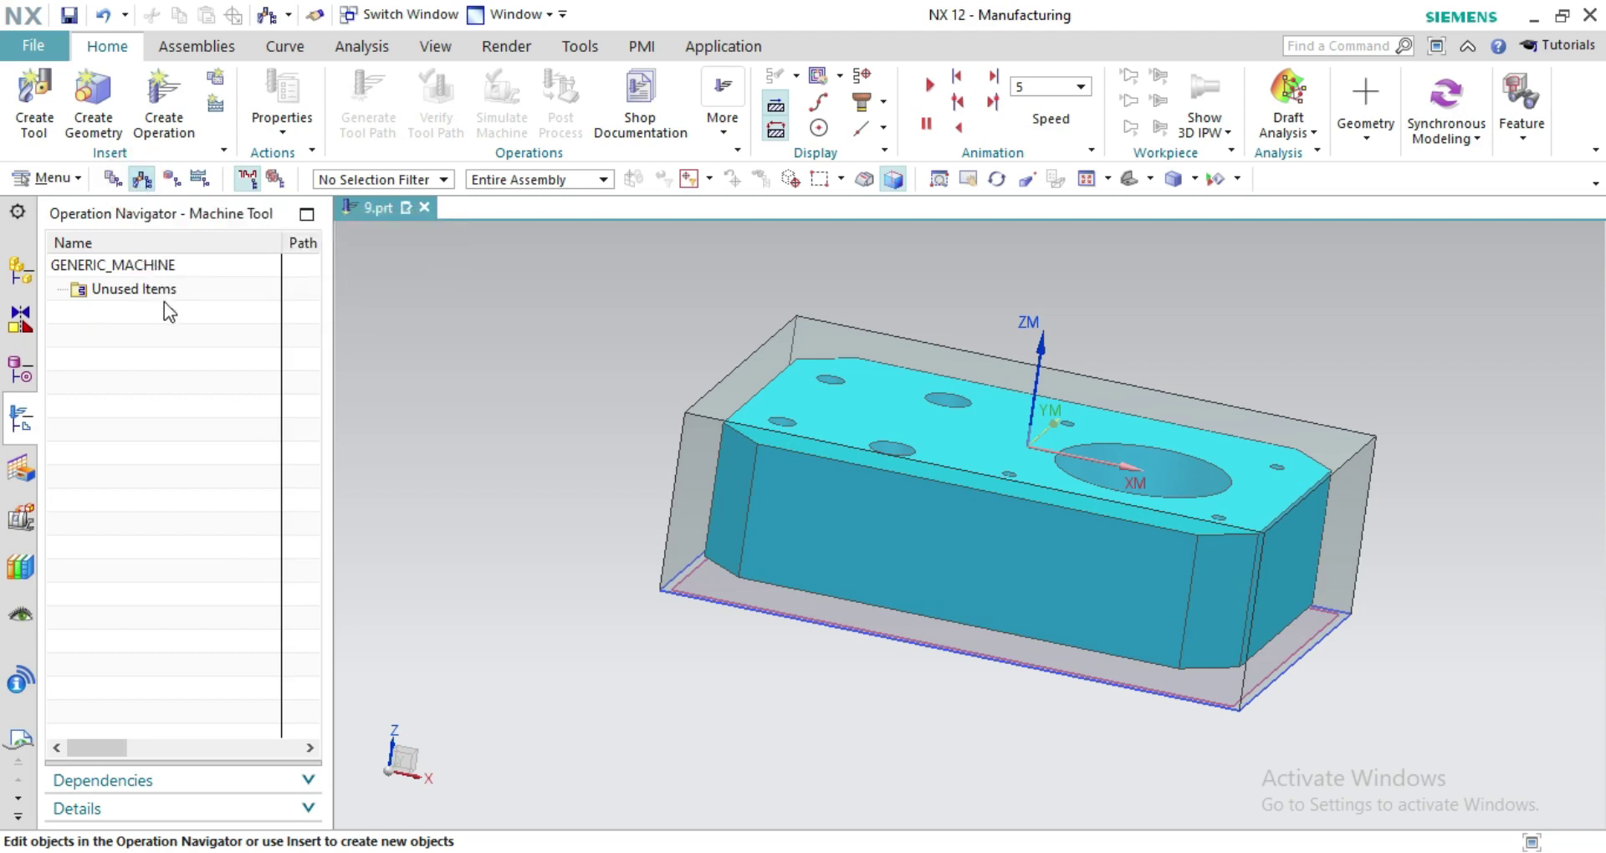
{"action": "left_click", "coordinate": [108, 182]}
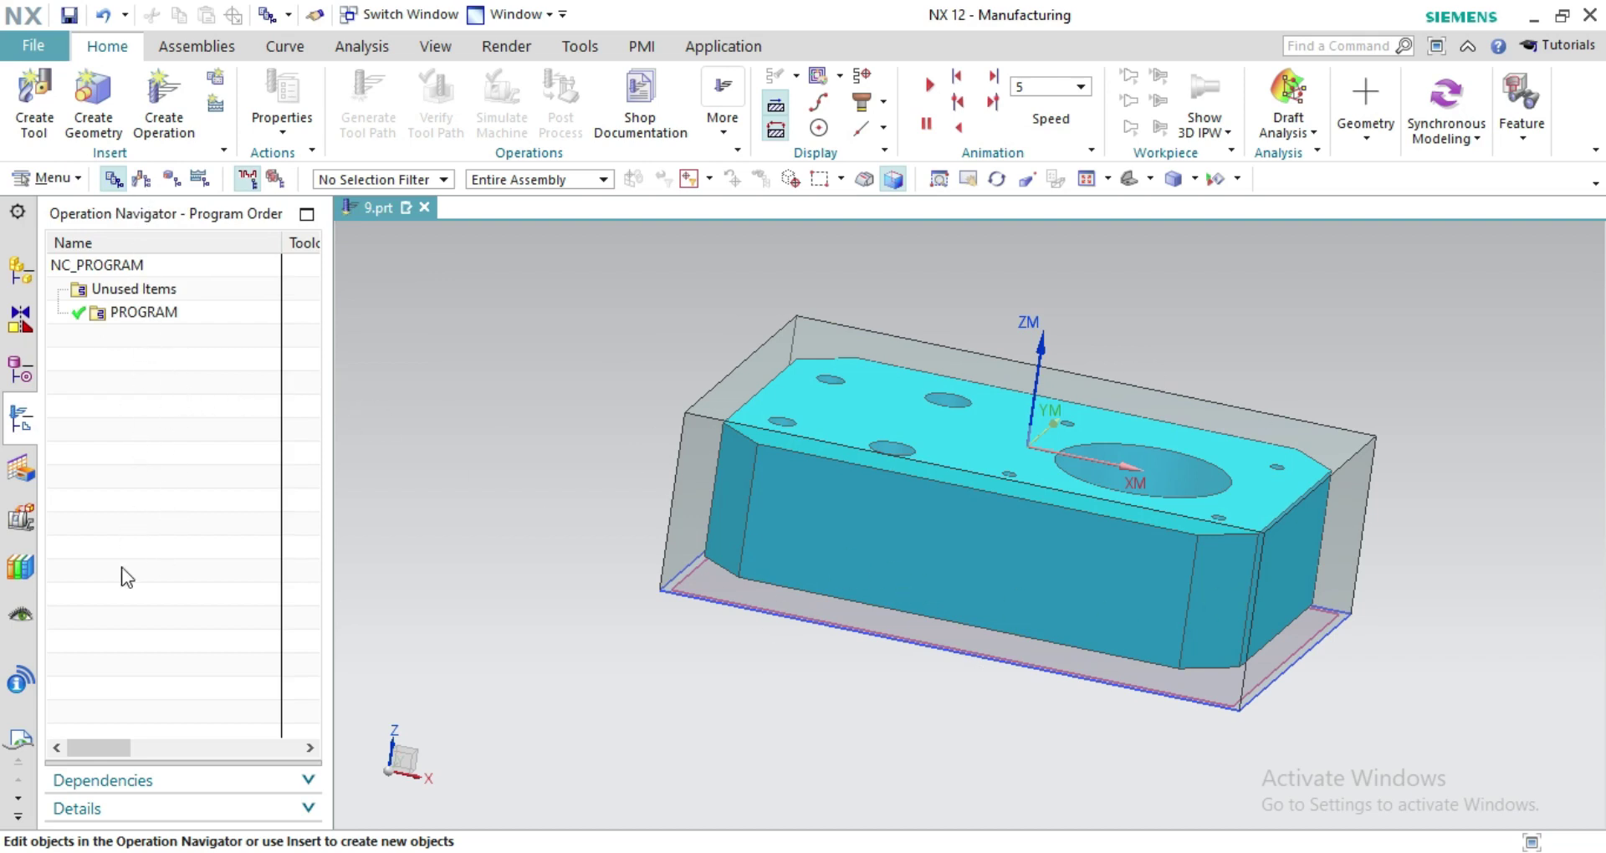
{"action": "left_click", "coordinate": [142, 181]}
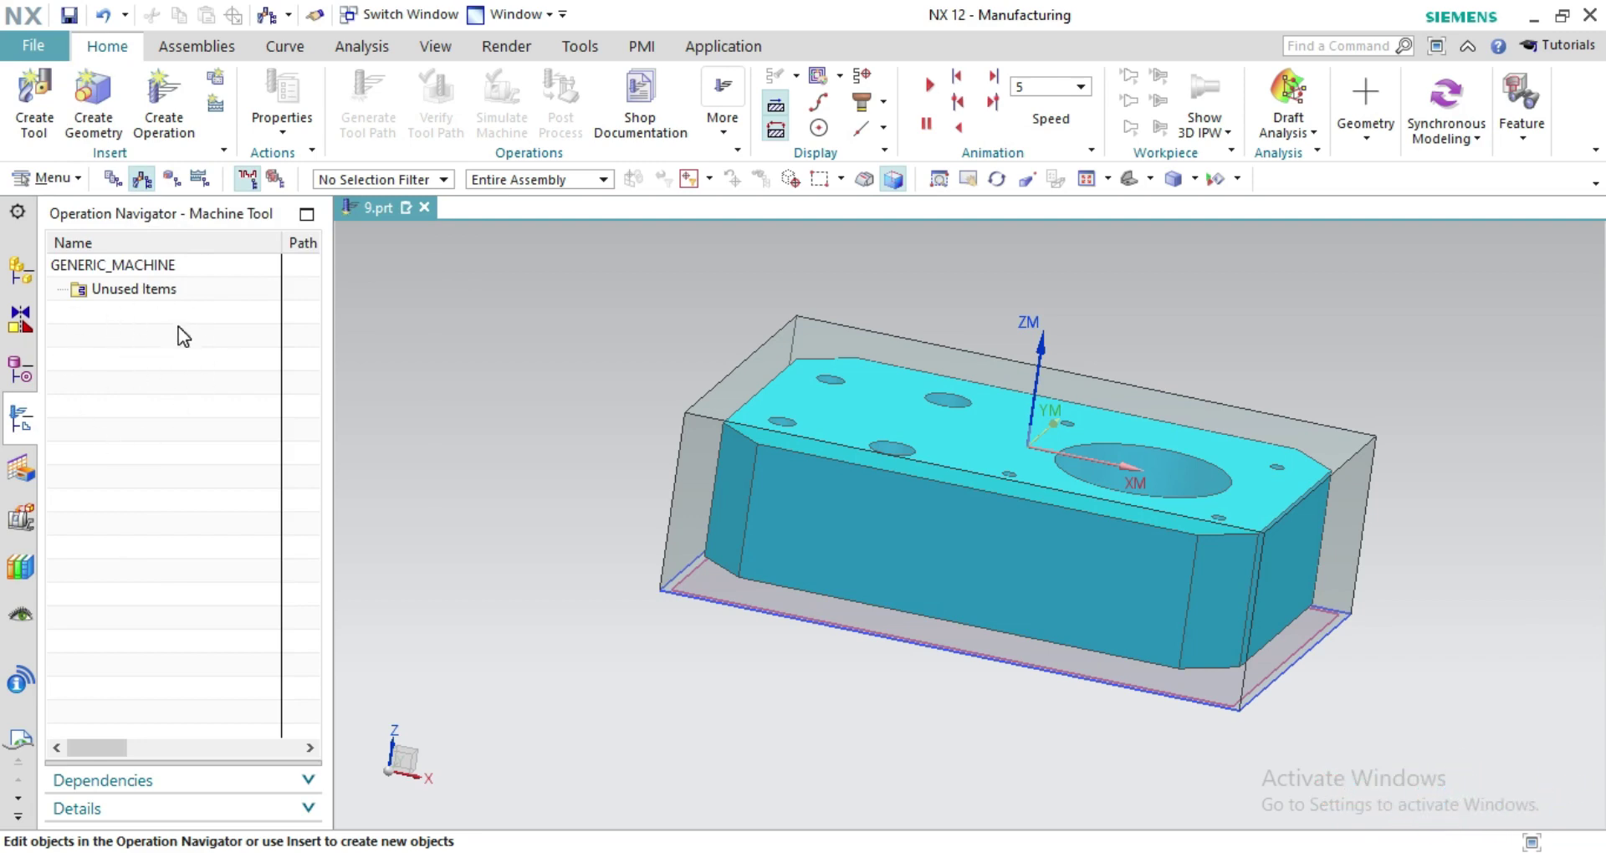
{"action": "left_click", "coordinate": [173, 178]}
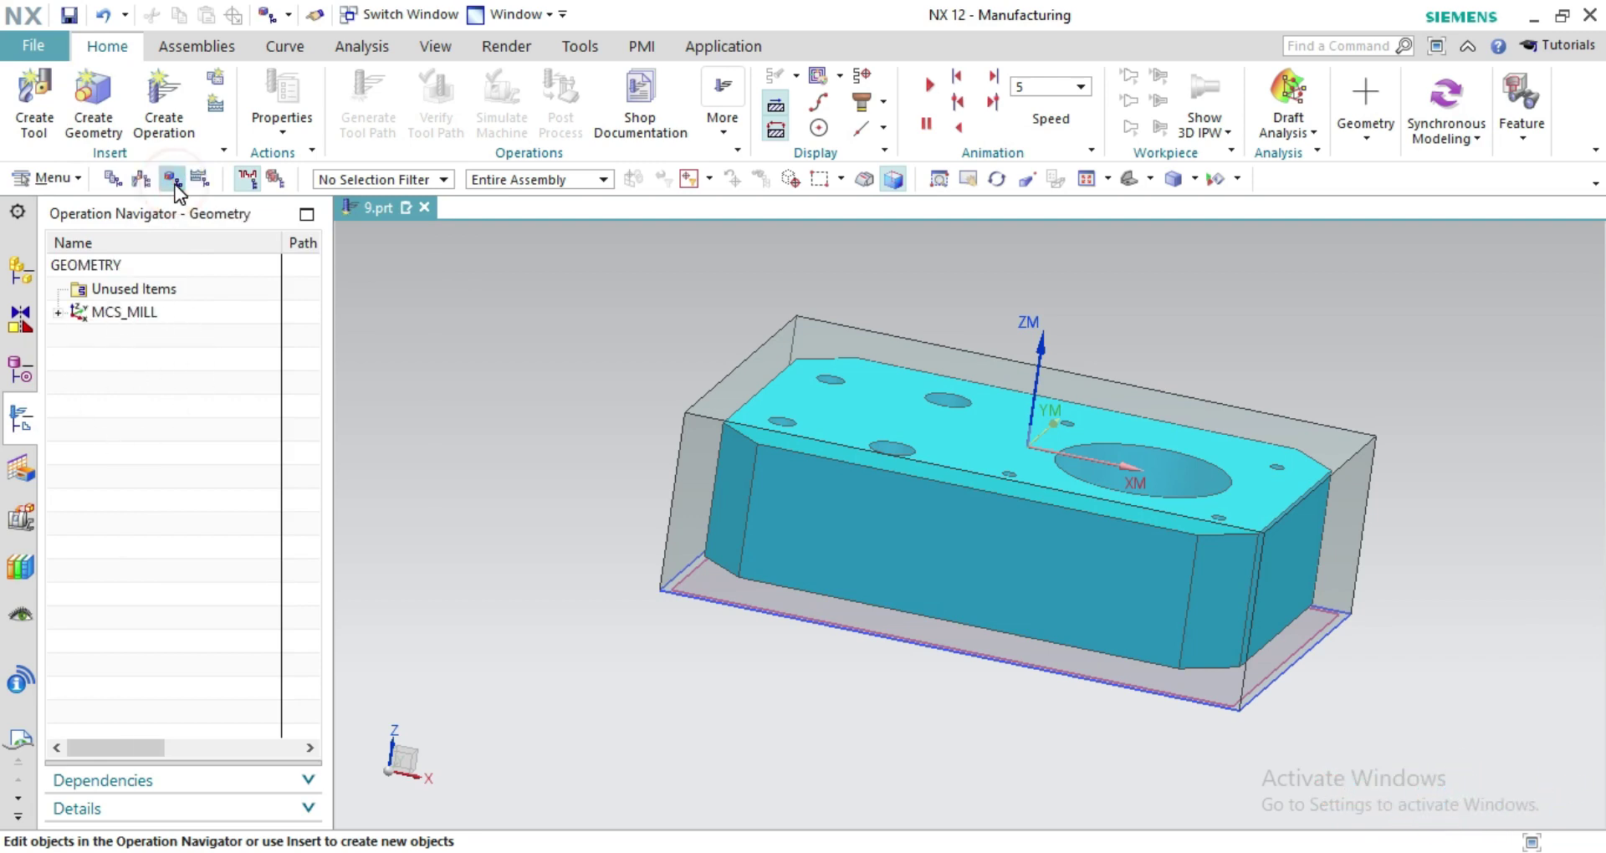